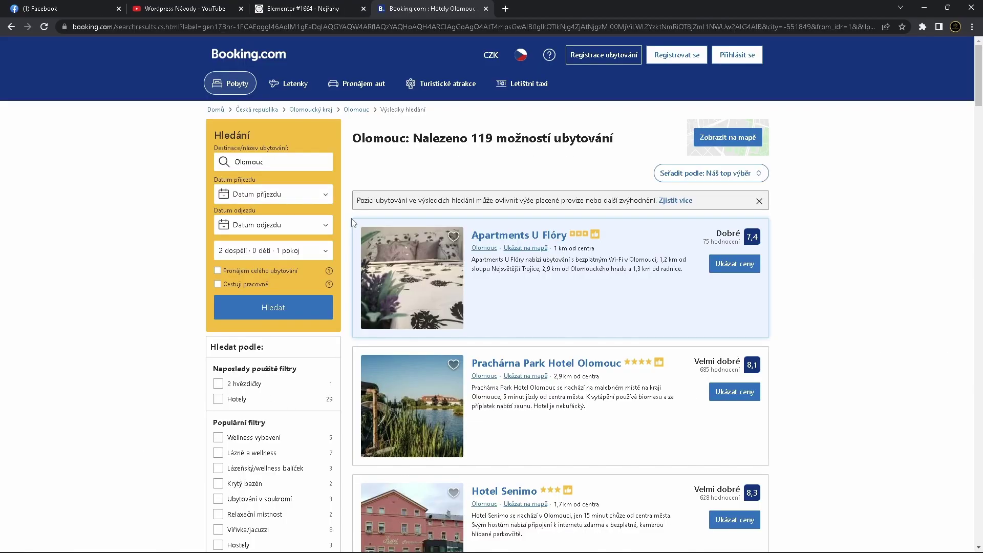
left_click_drag(353, 224, 786, 345)
left_click(840, 310)
- Switch to the WordPress site's admin, open a new blank post and look through its post settings
left_click(302, 9)
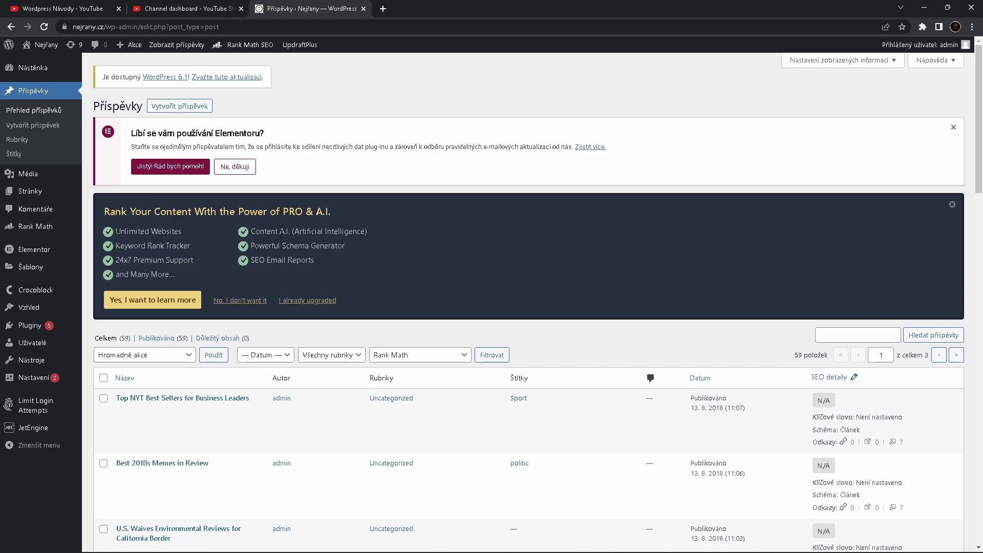
left_click(187, 108)
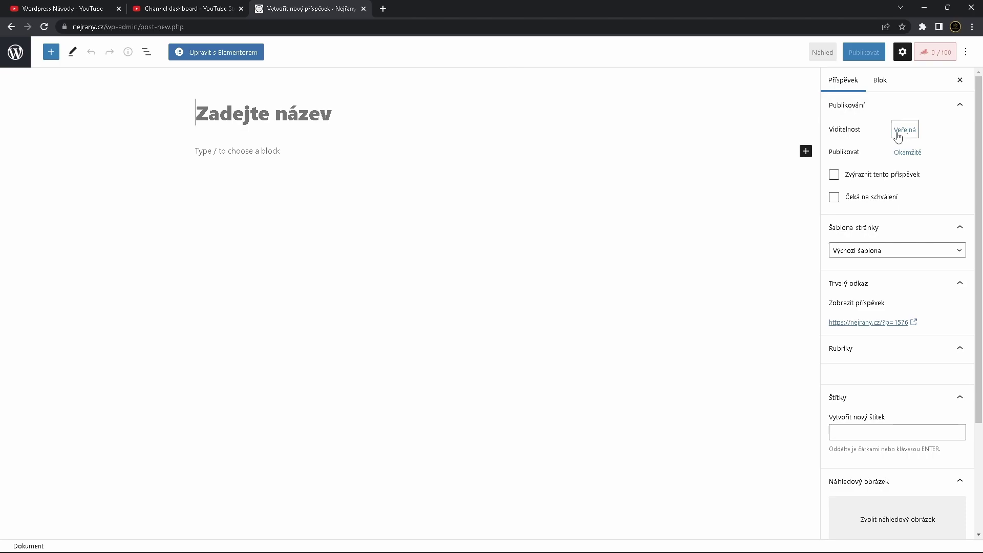
scroll(871, 199, "down", 6)
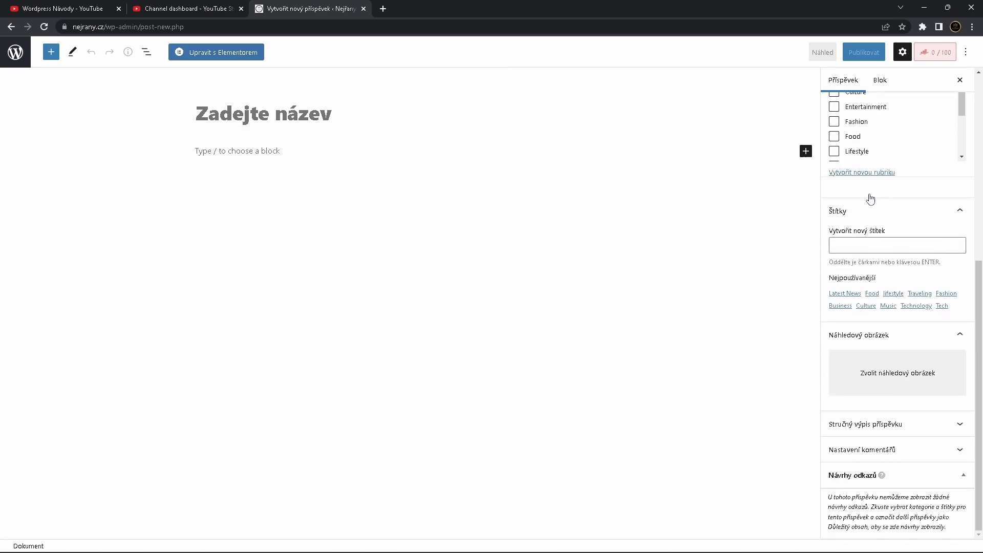
scroll(871, 197, "up", 5)
scroll(871, 198, "up", 1)
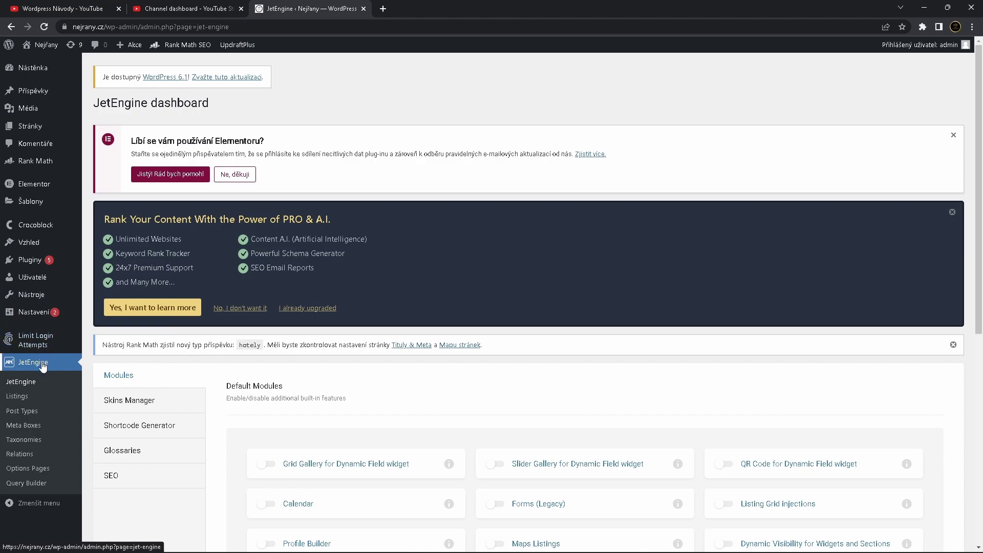
- Start a new JetEngine custom post type named Hotely with the slug hotely
left_click(32, 413)
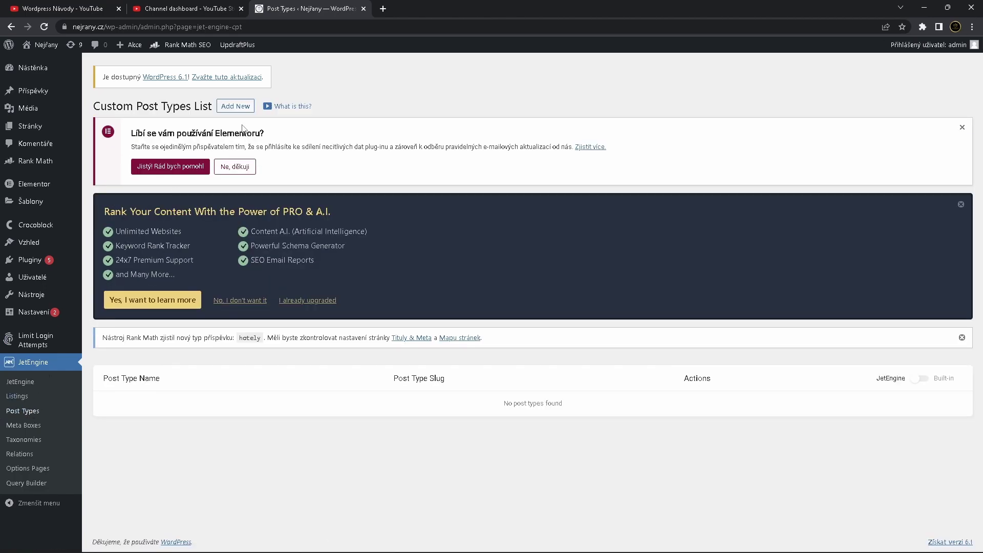
left_click(239, 108)
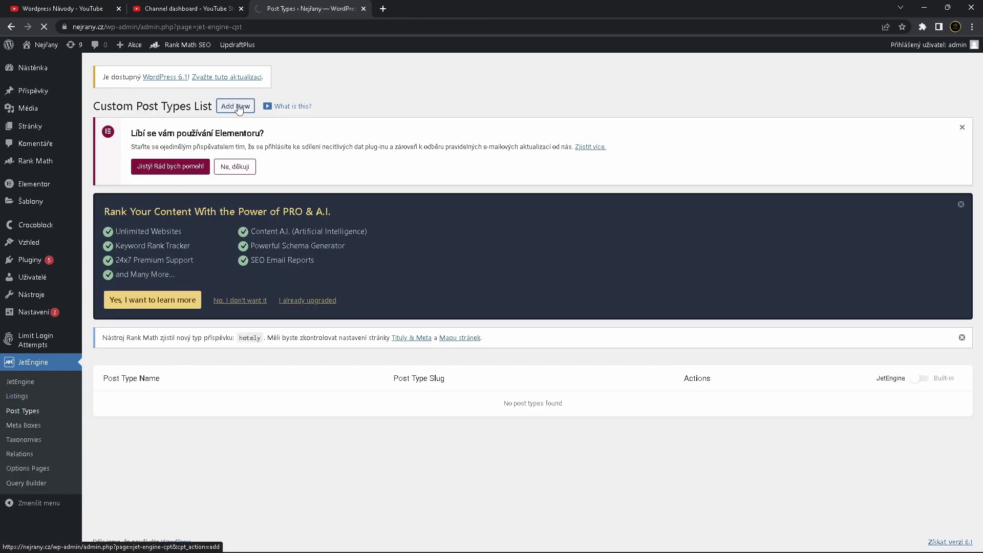
scroll(482, 293, "down", 1)
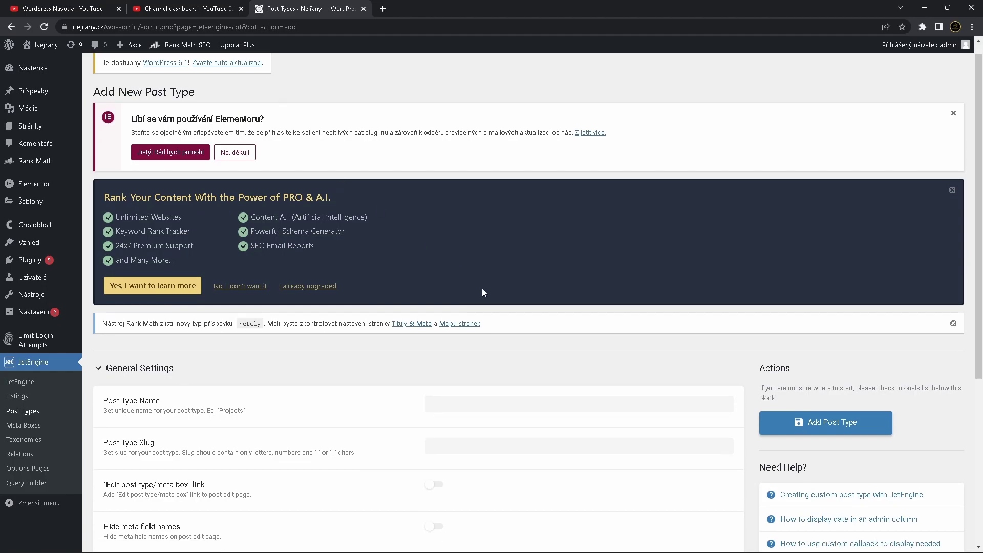
scroll(483, 293, "down", 2)
left_click(483, 290)
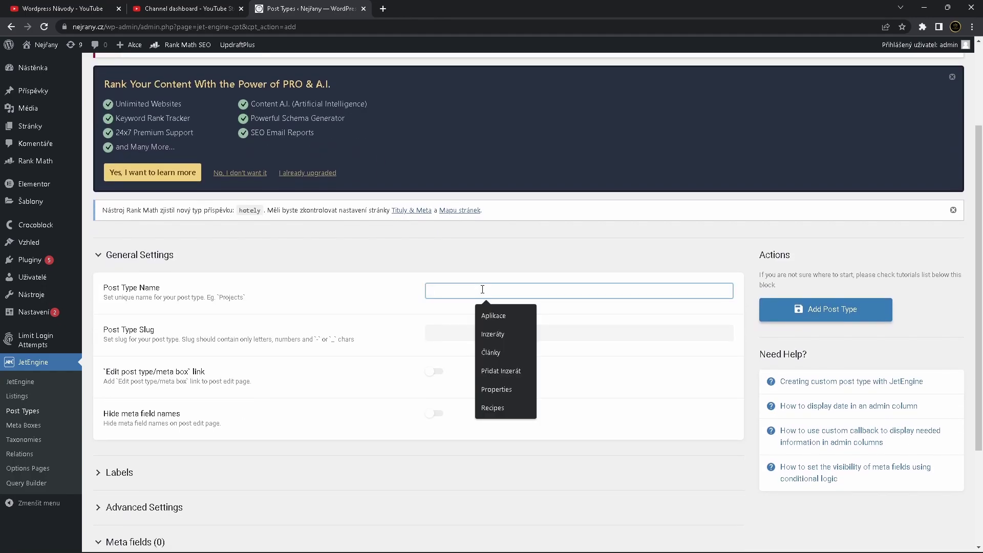
type("Hotely")
left_click(364, 284)
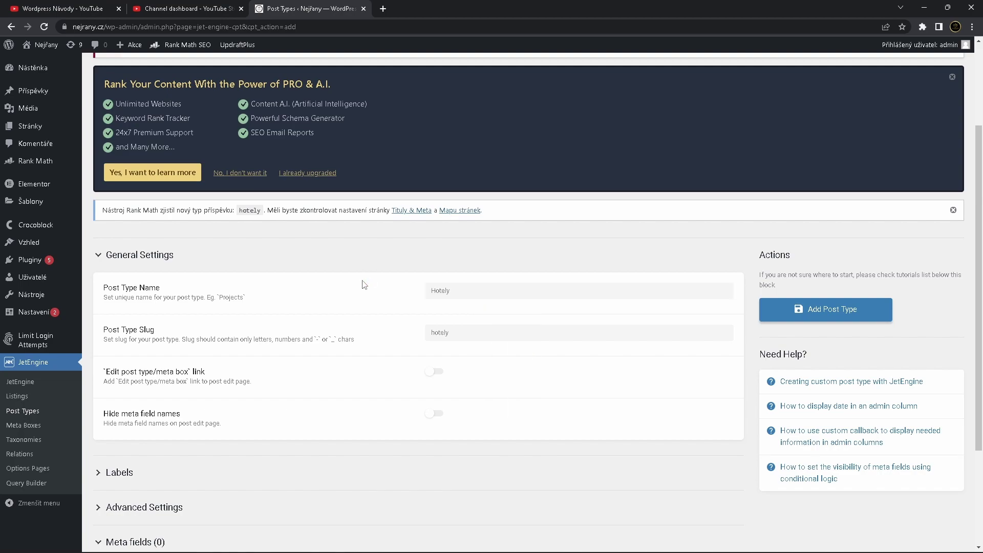
left_click(468, 340)
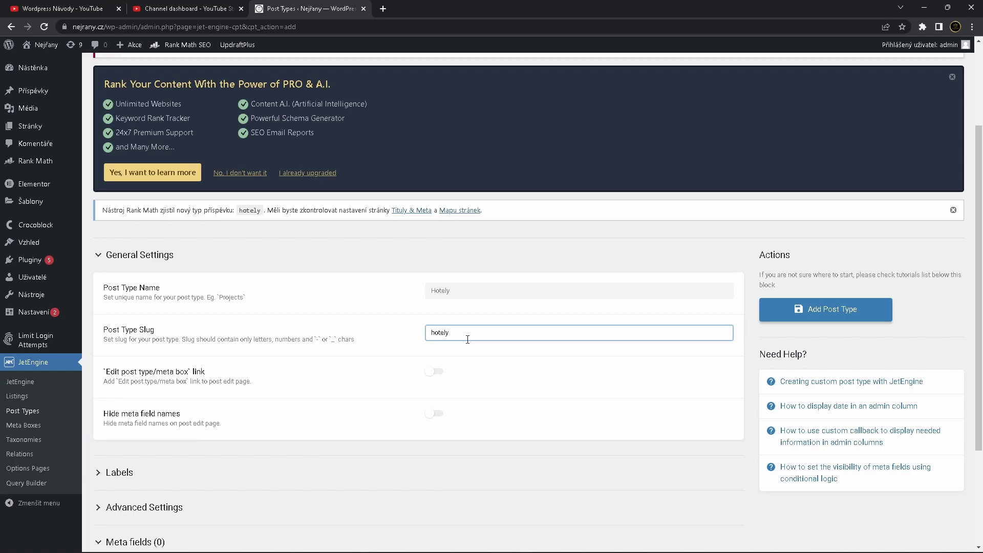
- Expand the post type's advanced settings and choose a building as its menu icon
scroll(356, 364, "down", 3)
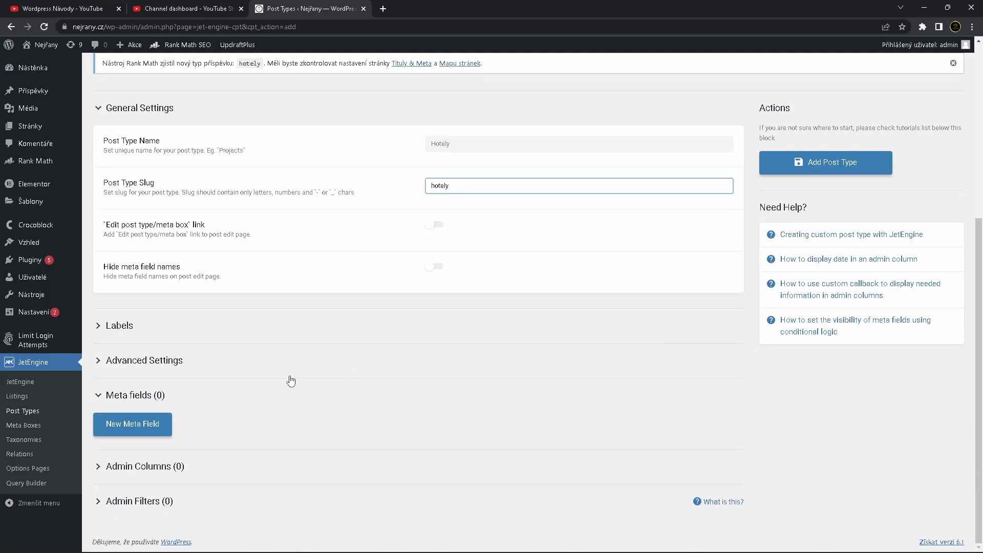
left_click(247, 471)
left_click(259, 402)
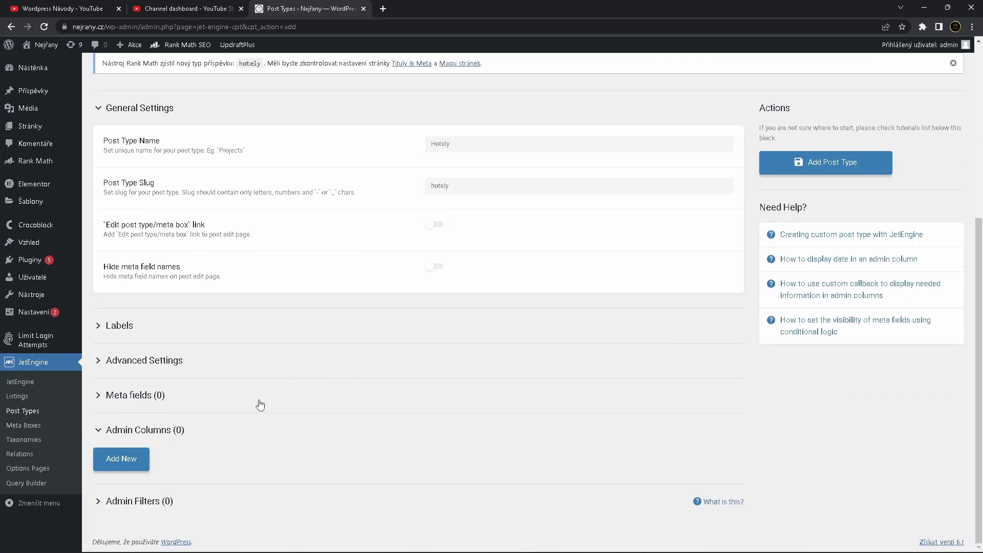
left_click(294, 376)
scroll(370, 360, "down", 2)
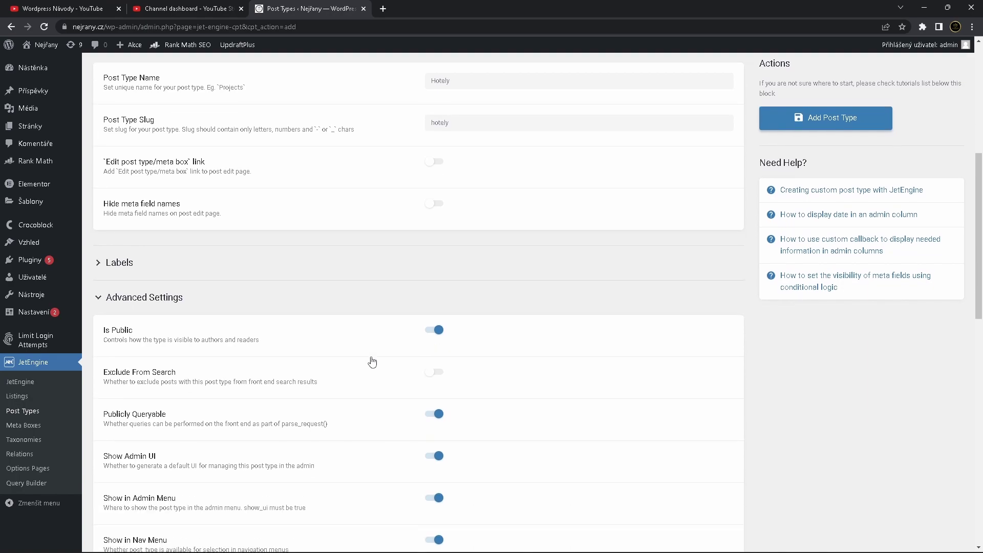
scroll(373, 361, "down", 11)
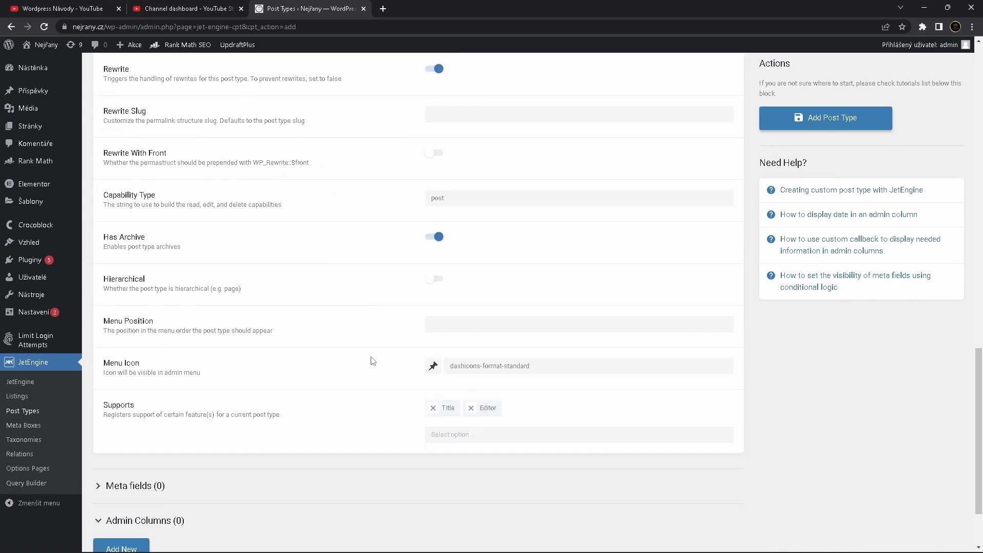
left_click(433, 356)
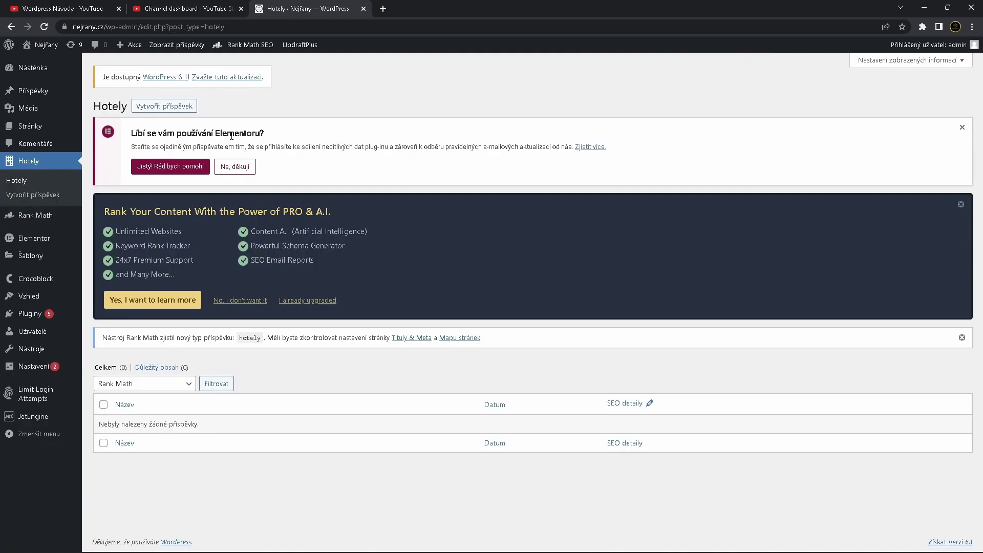
- Go to the Hotely post list and start a new entry there
left_click(36, 168)
left_click(189, 106)
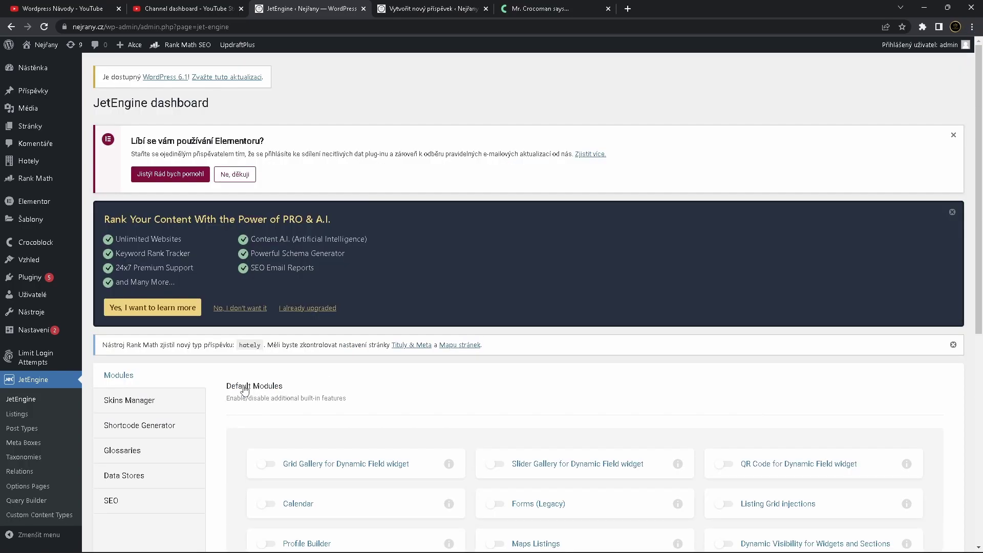
- Start a new JetEngine meta box titled země
left_click(36, 444)
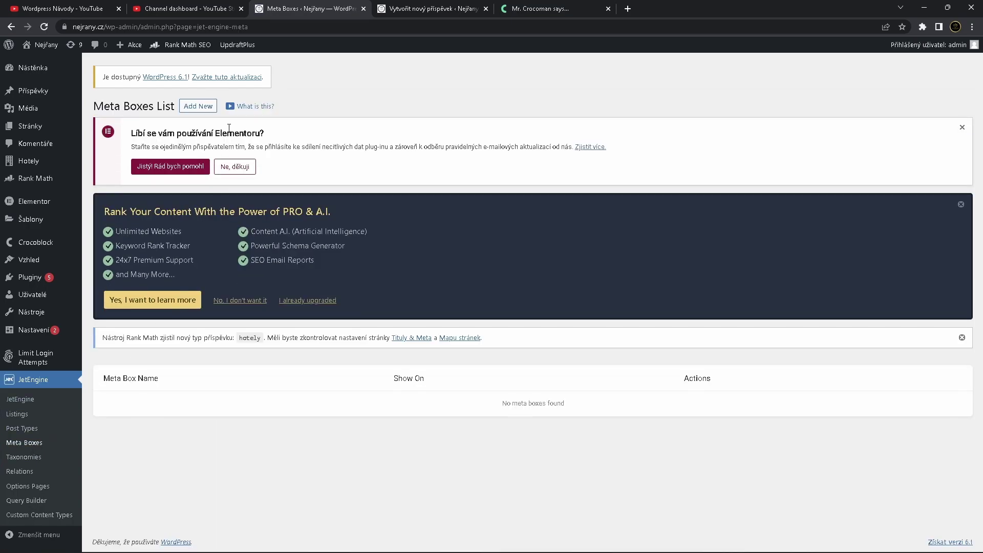
left_click(197, 108)
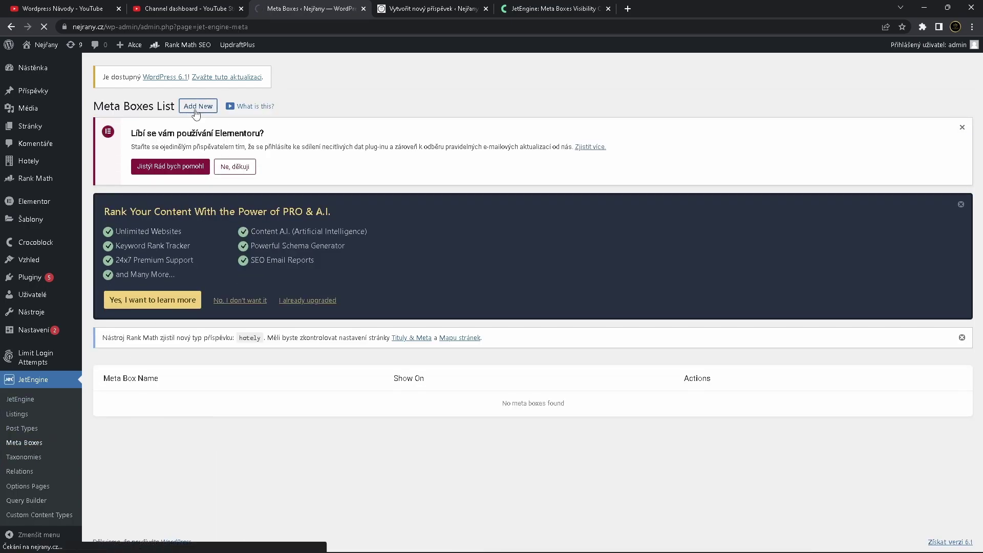
scroll(463, 293, "down", 3)
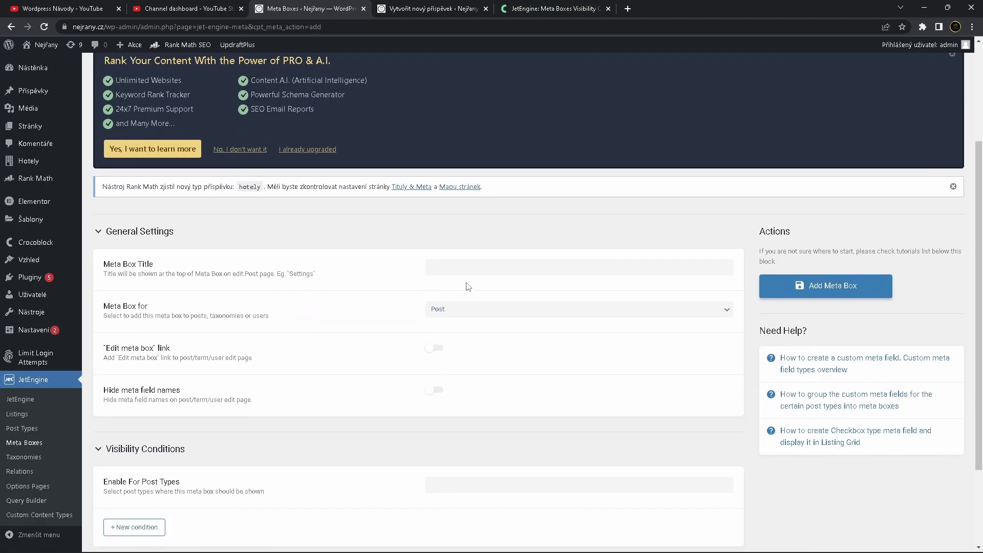
left_click(484, 262)
type("země")
- Enable the země meta box for the Hotely post type
scroll(484, 287, "down", 1)
scroll(483, 287, "down", 1)
left_click(472, 367)
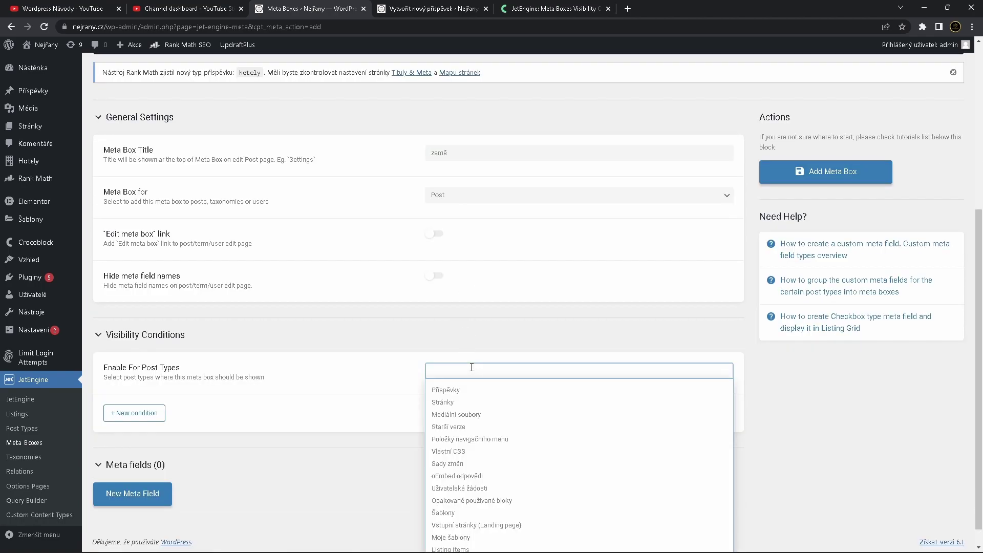
scroll(472, 367, "down", 1)
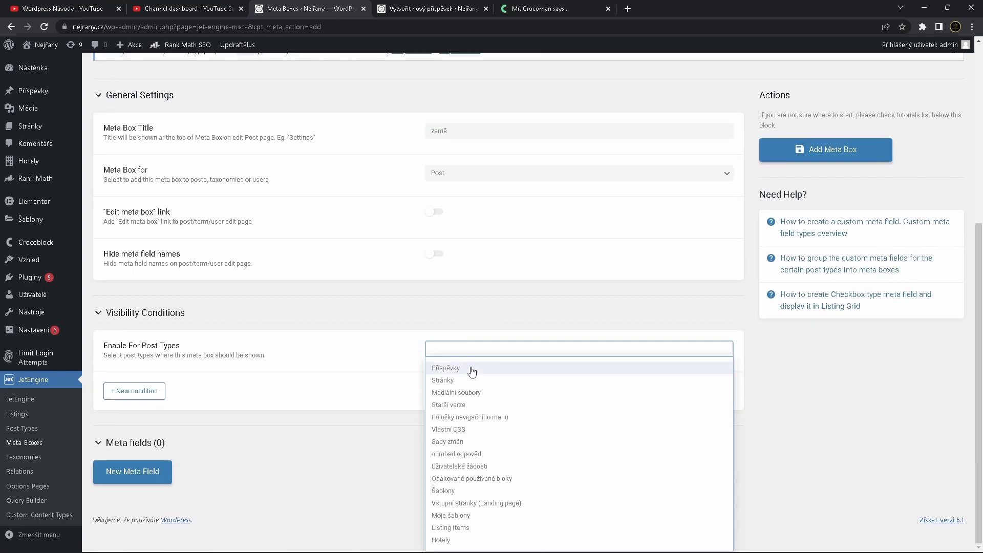
left_click(461, 540)
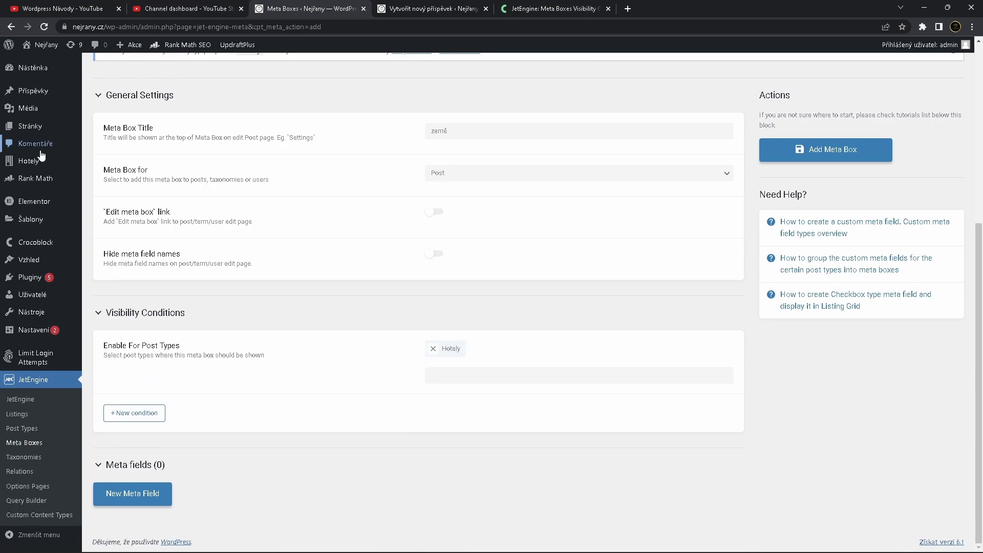
mouse_move(39, 167)
- Add a meta field with the label země and the Name/ID zeme, without the diacritic
left_click(132, 493)
scroll(325, 412, "down", 3)
left_click(478, 338)
type("země")
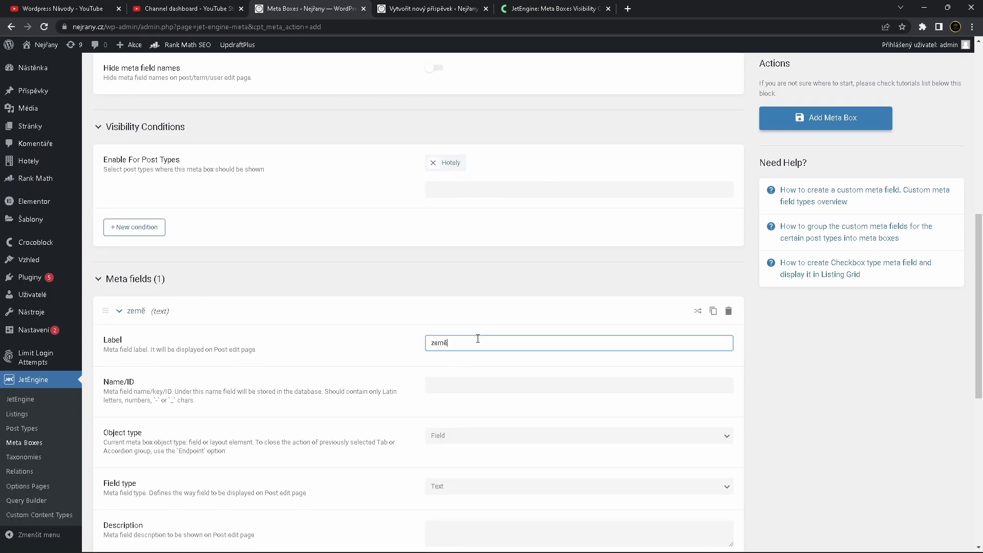
left_click(451, 385)
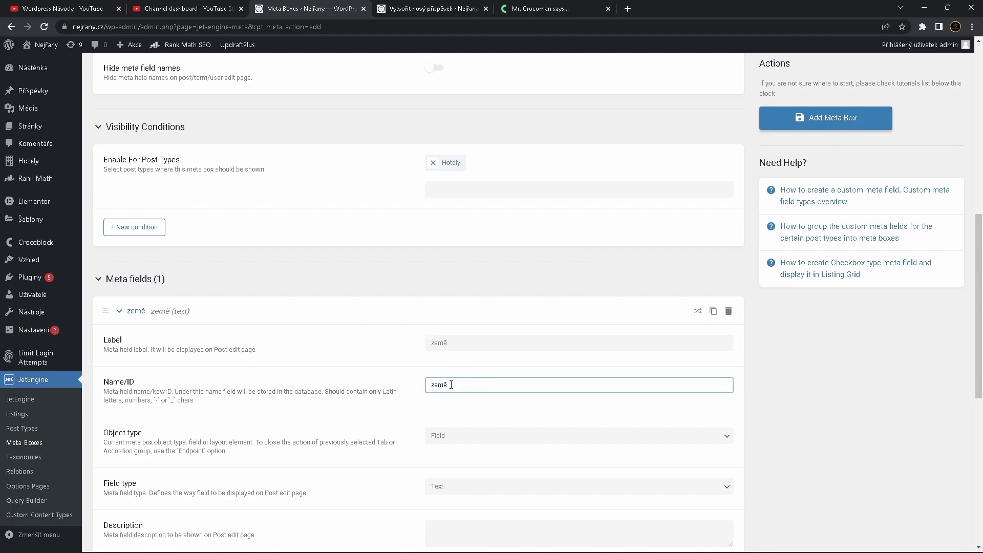
key("BackSpace")
type("e")
- Keep the země meta field's object type as Field and set its field type to Select
scroll(451, 385, "down", 3)
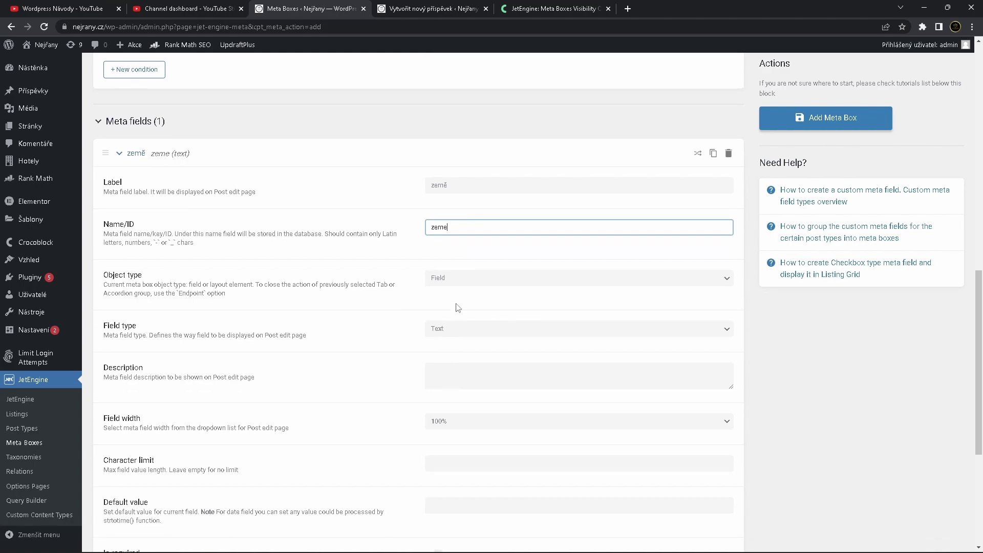
left_click(470, 283)
left_click(470, 283)
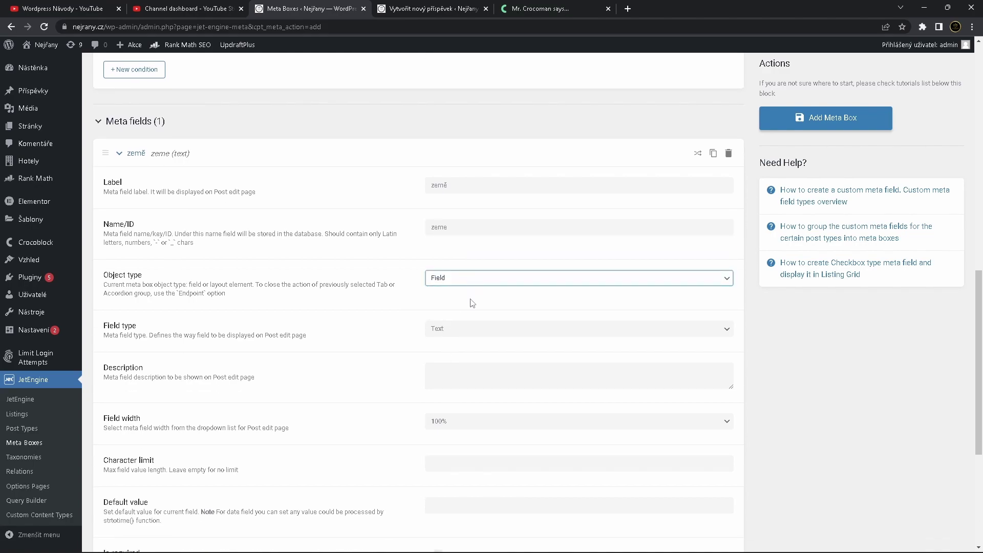
left_click(475, 333)
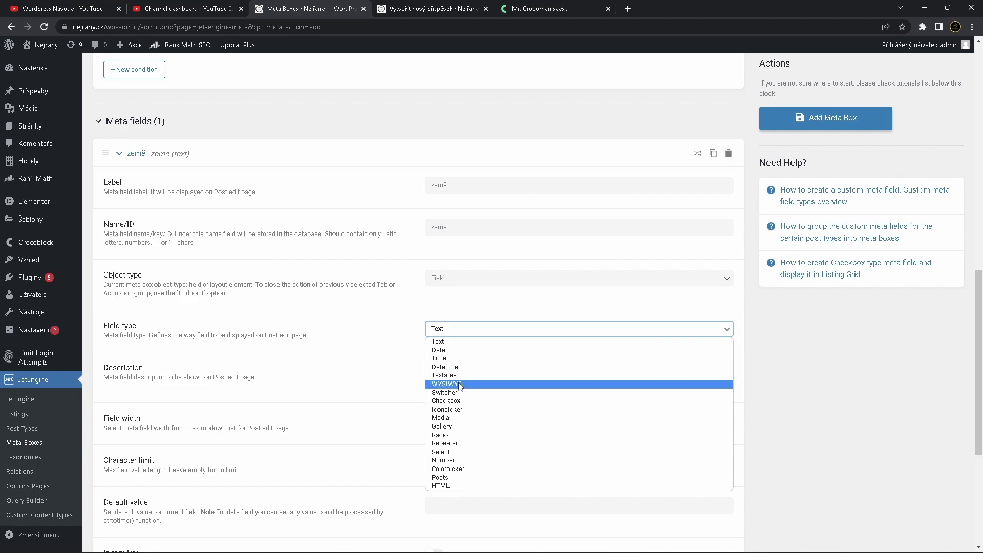
left_click(450, 453)
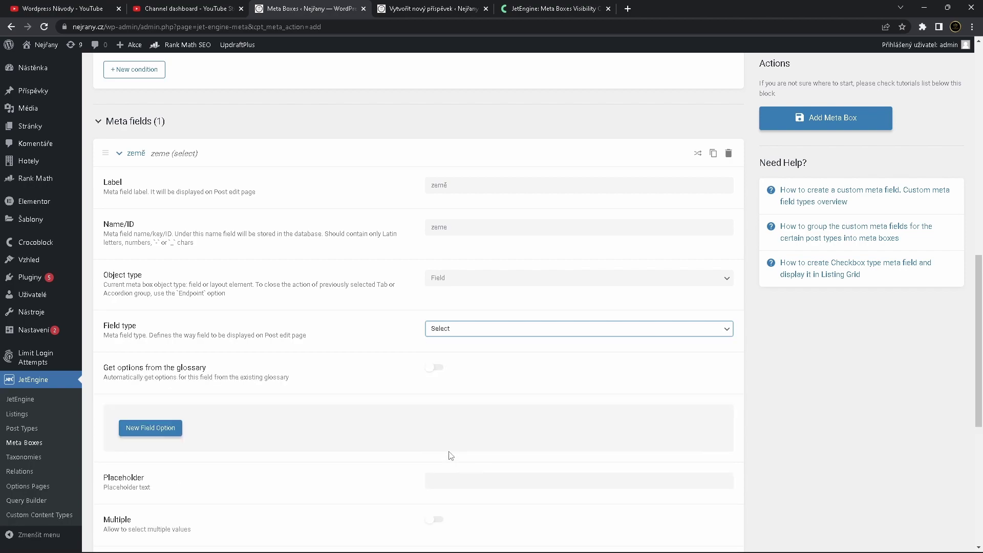
- Add a field option with the value ceska_republika and the label Česká Republika to the země select field
scroll(356, 439, "down", 2)
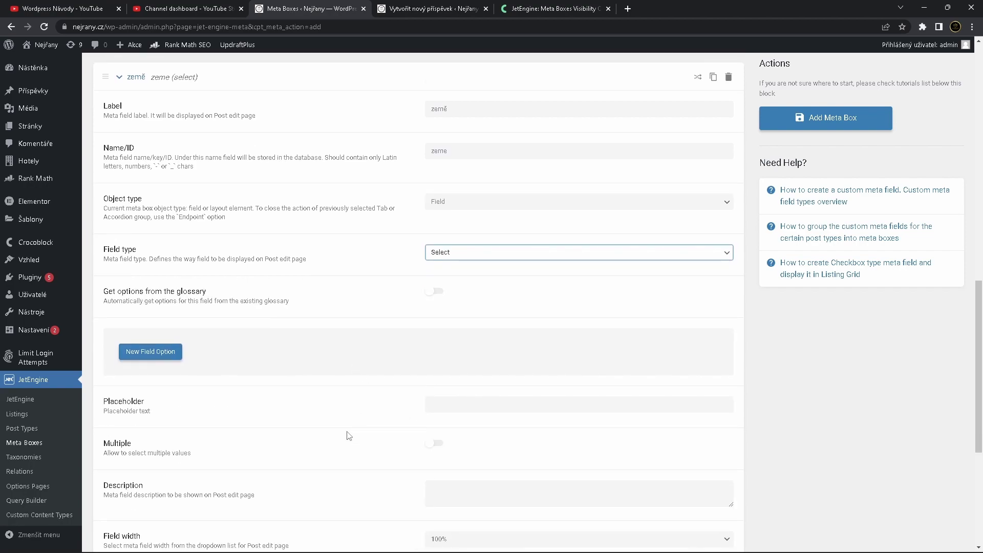
left_click(169, 353)
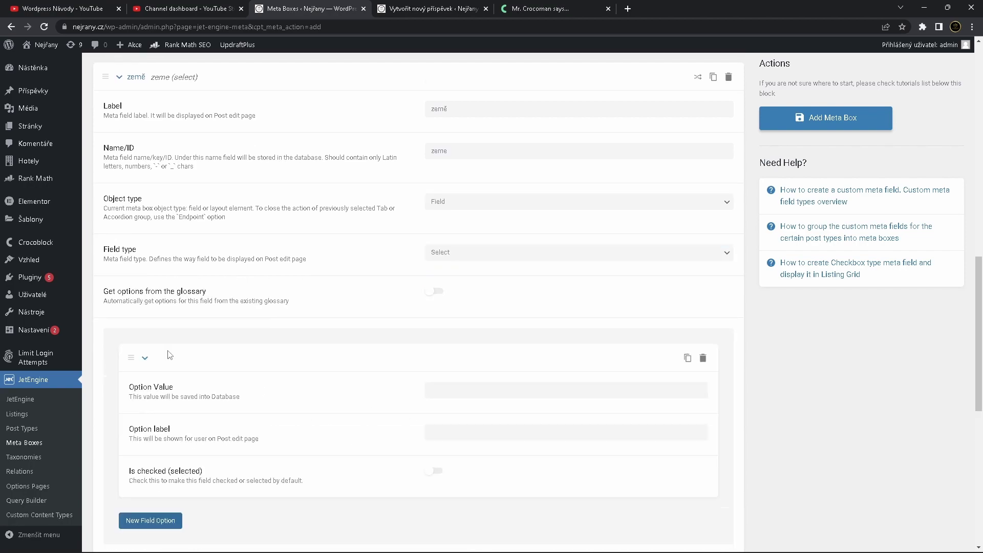
left_click(454, 386)
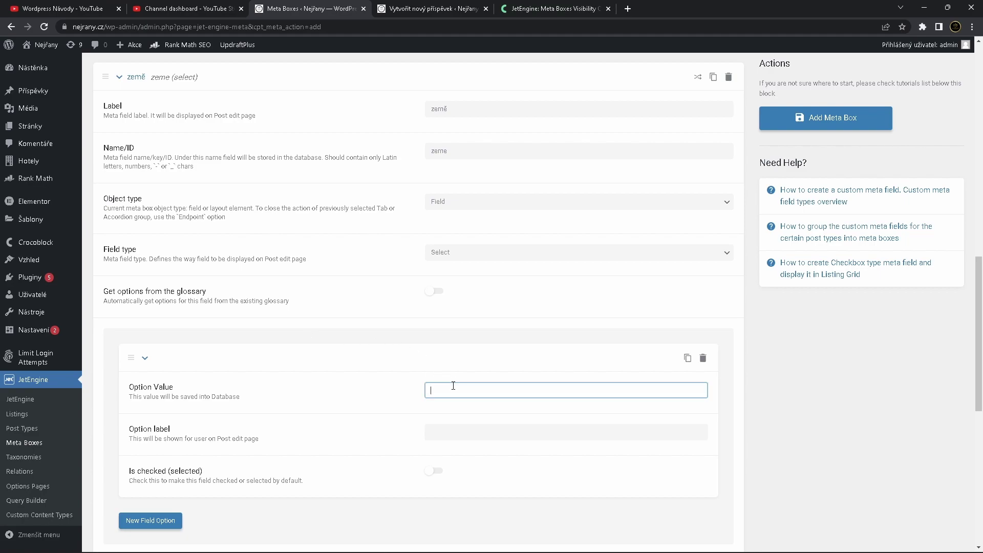
type("č")
key("BackSpace")
type("ceska_republika")
left_click(486, 427)
type("Česk")
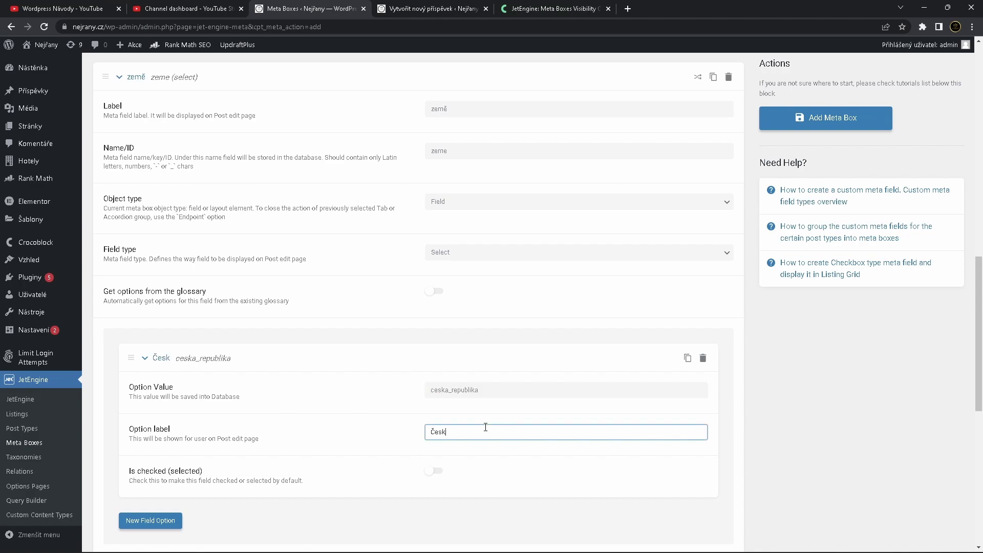
type("á Republika")
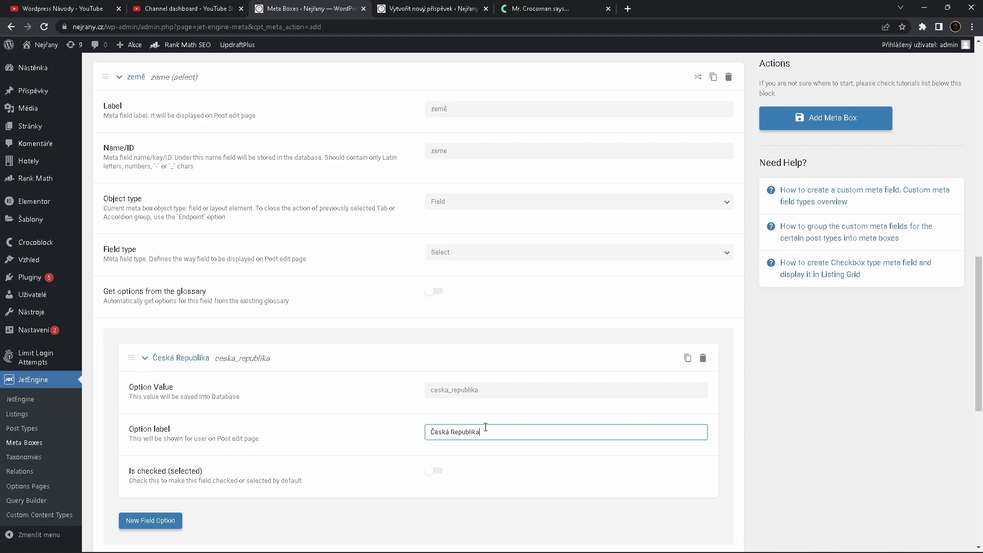
- Add a second field option to the země select field with the value slovensko and the label Slovensko
scroll(308, 451, "down", 2)
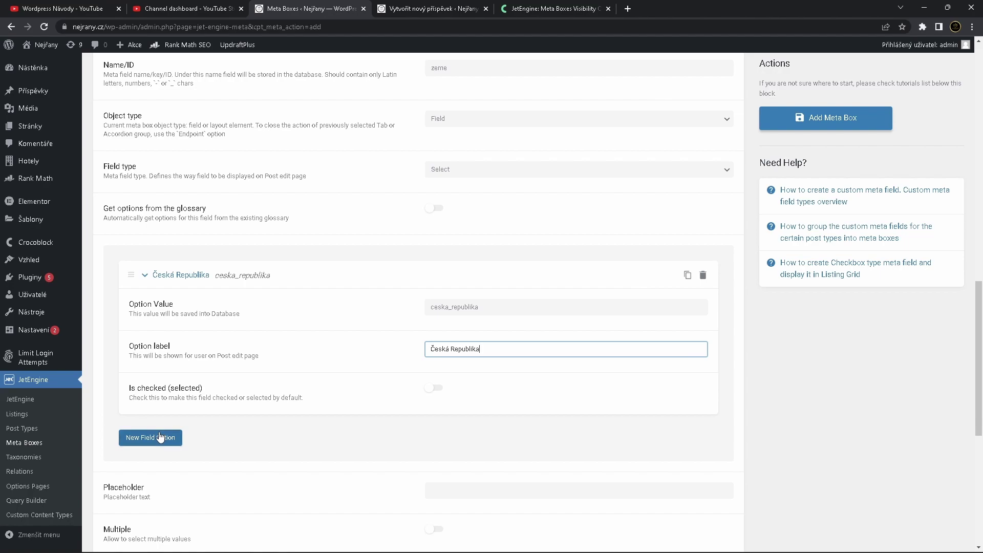
left_click(153, 438)
scroll(430, 424, "down", 2)
left_click(469, 392)
type("slovens")
left_click(458, 436)
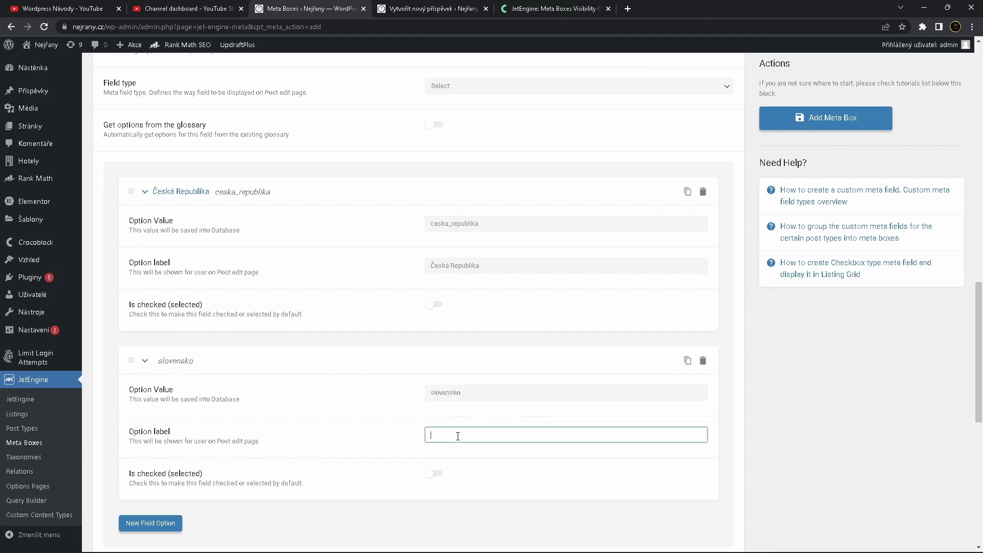
type("Slovensko")
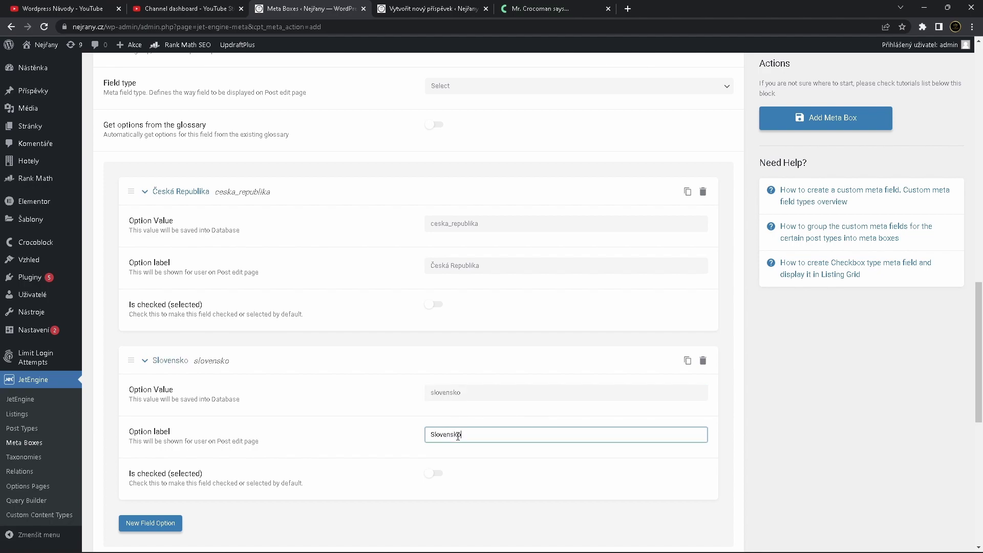
- Add a third field option with the value nemecko and the label Německo, and save the new meta box
left_click(163, 522)
scroll(318, 391, "down", 4)
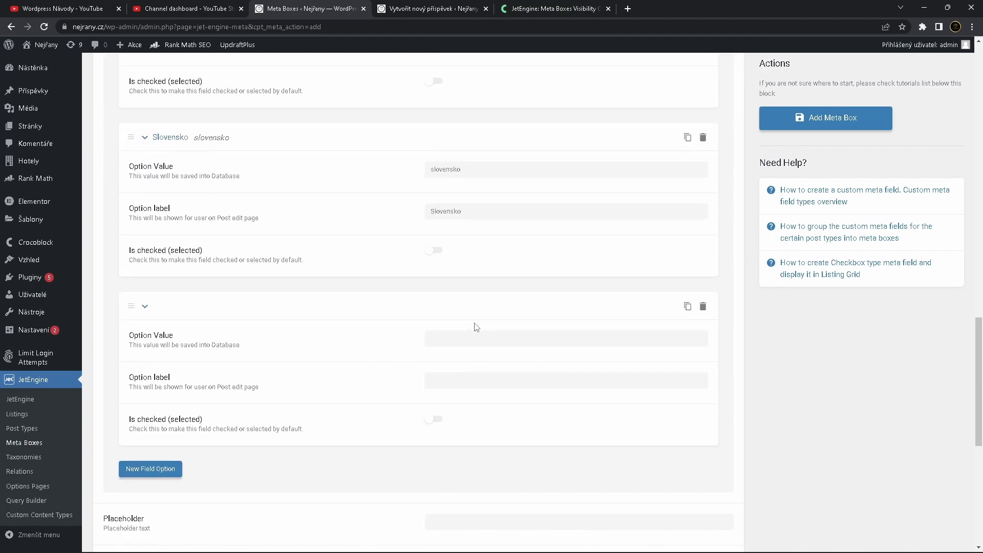
left_click(472, 340)
type("Německo")
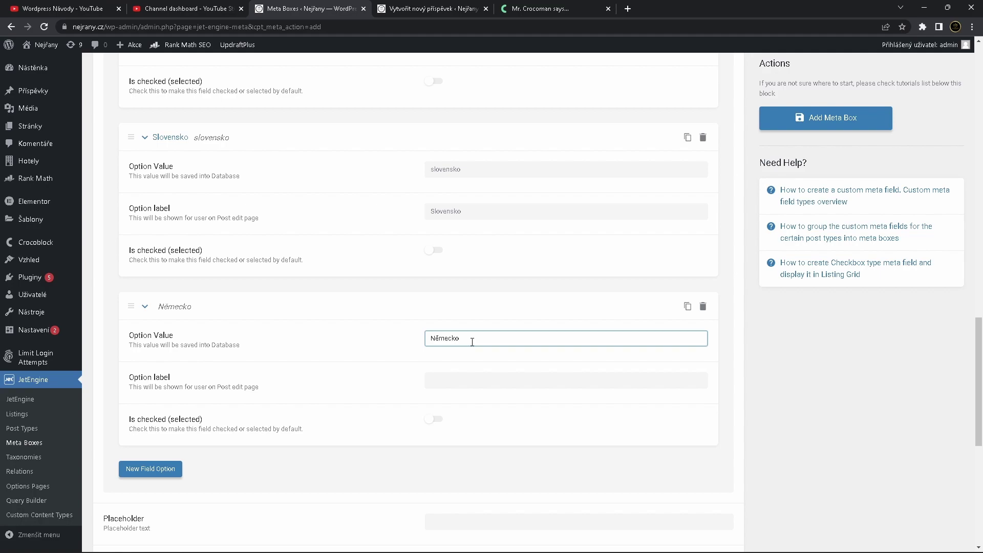
key("ctrl+a")
type("N")
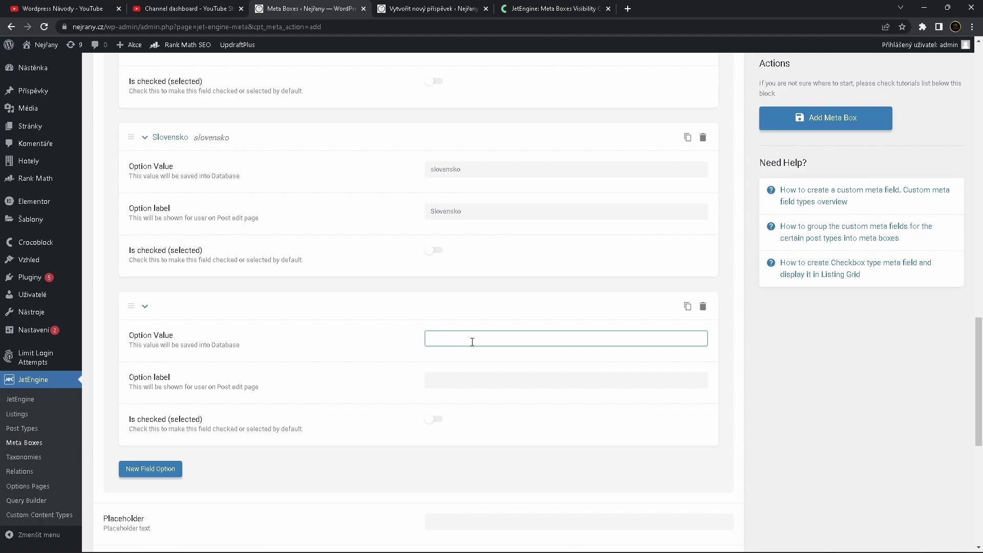
type("mecko")
left_click(472, 376)
type("Něm")
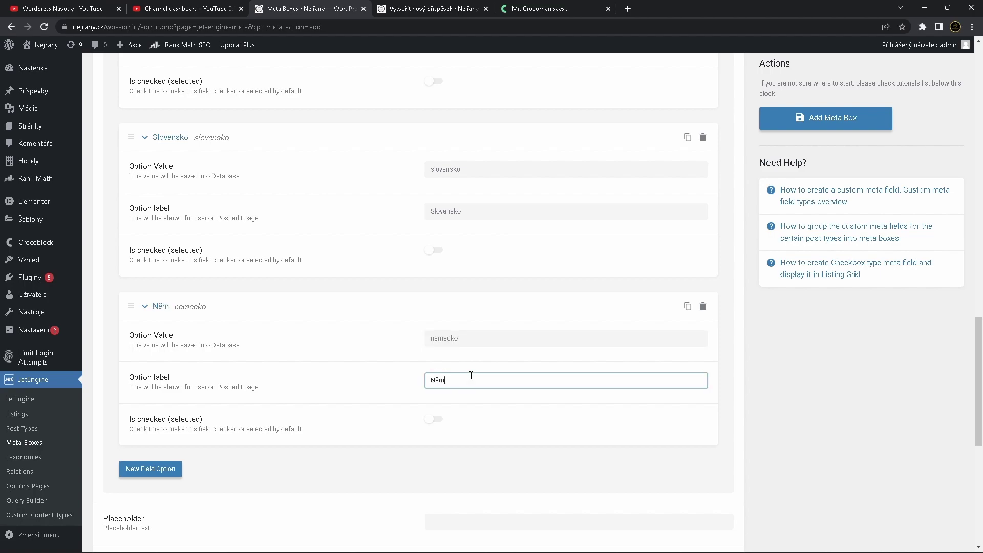
type("ecko")
scroll(362, 372, "down", 3)
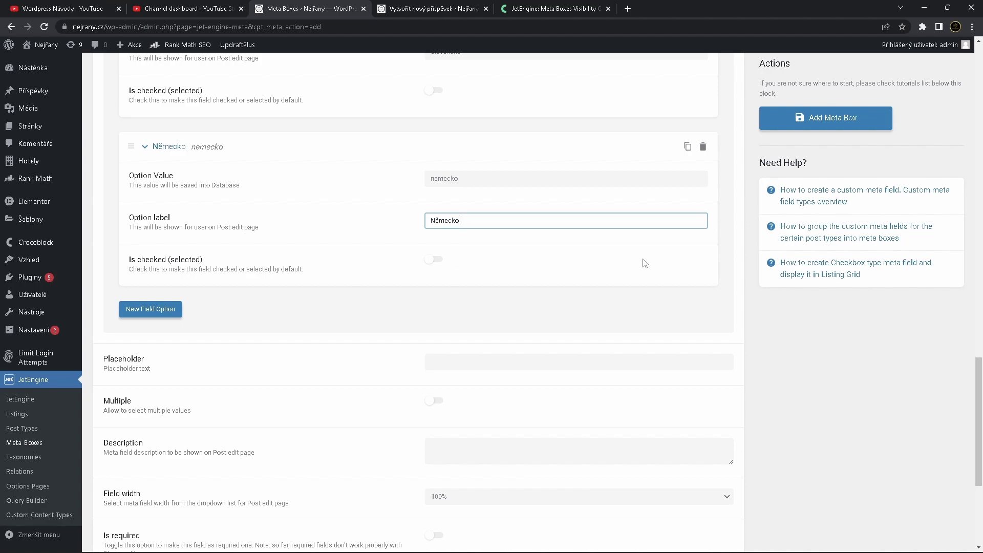
left_click(822, 118)
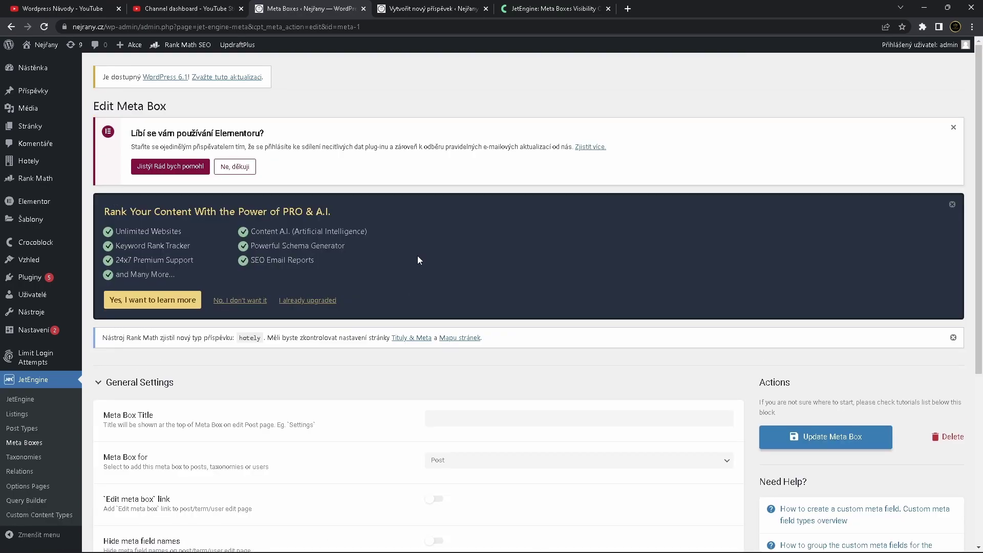
- Examine the saved meta box's settings, its země meta field and the country options defined in it
scroll(417, 260, "down", 5)
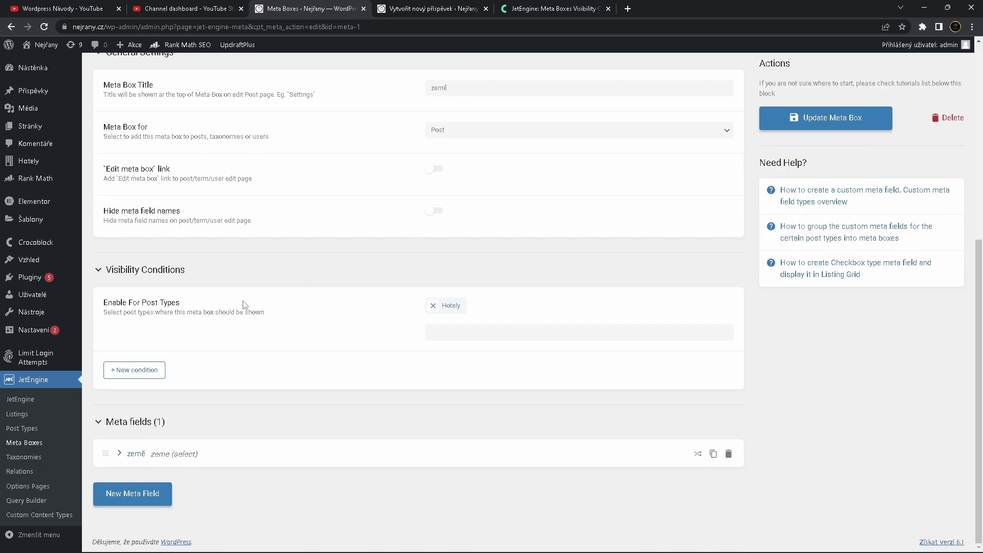
left_click(151, 424)
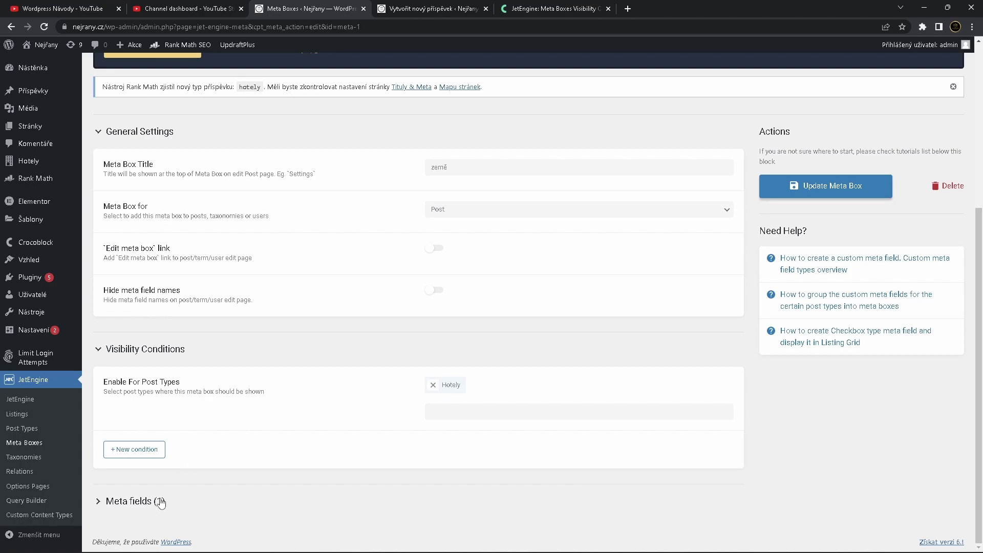
left_click(158, 501)
left_click(153, 454)
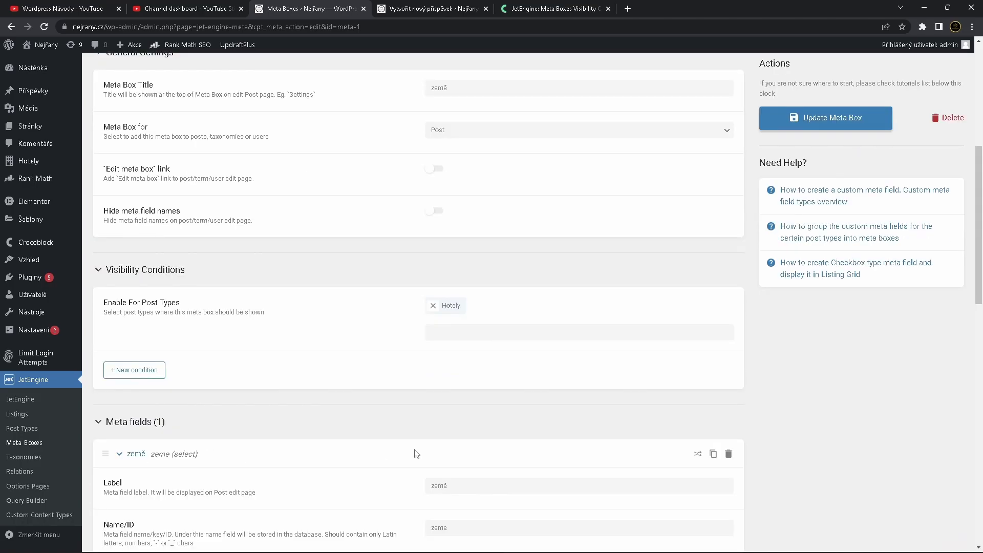
scroll(416, 453, "down", 6)
scroll(416, 454, "down", 2)
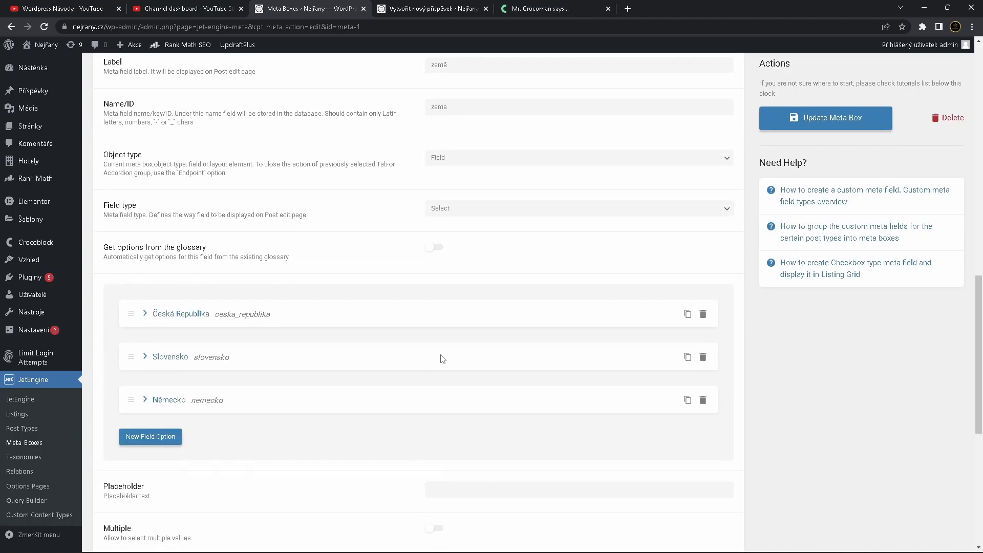
scroll(441, 359, "down", 2)
scroll(332, 372, "down", 5)
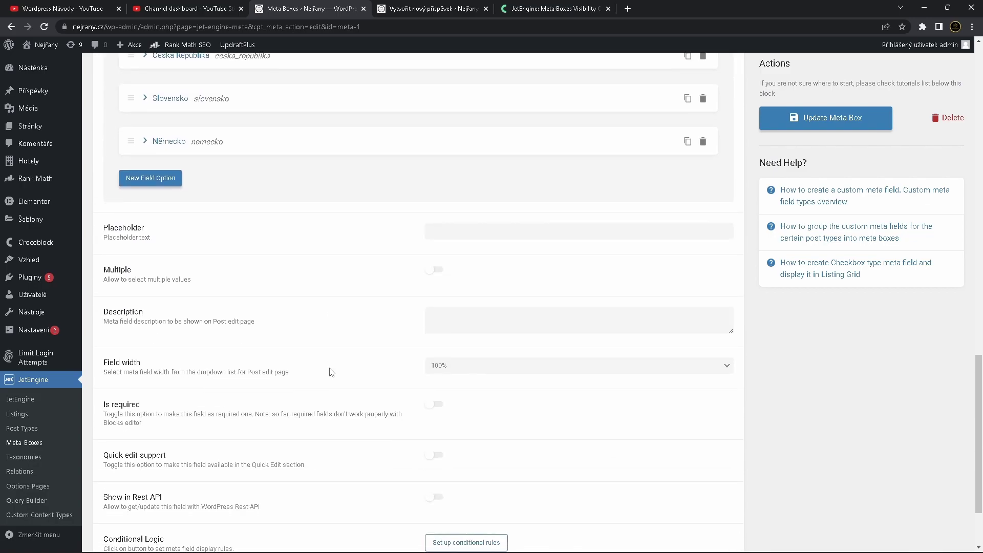
scroll(332, 372, "up", 15)
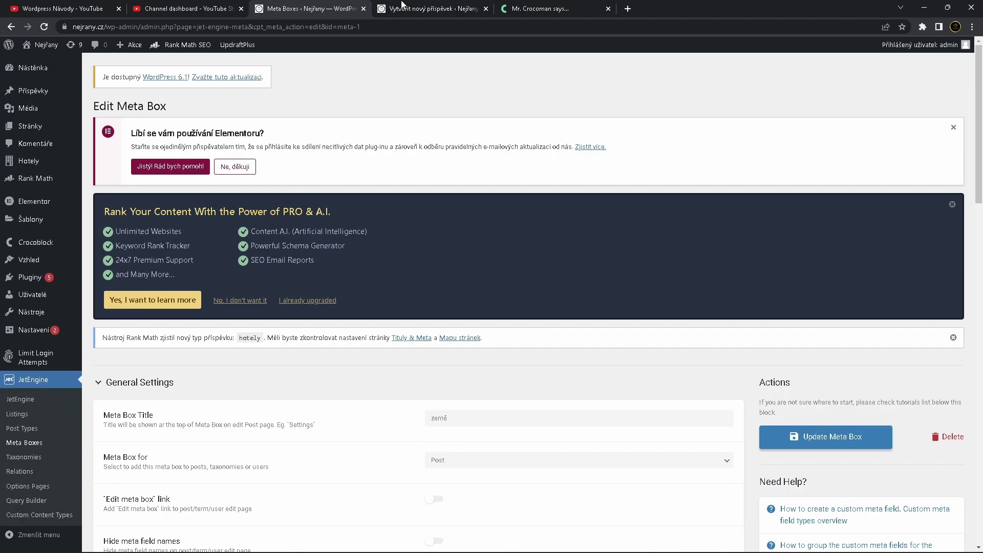
- Leave the open hotel post without saving and start a new Hotely post
left_click(402, 6)
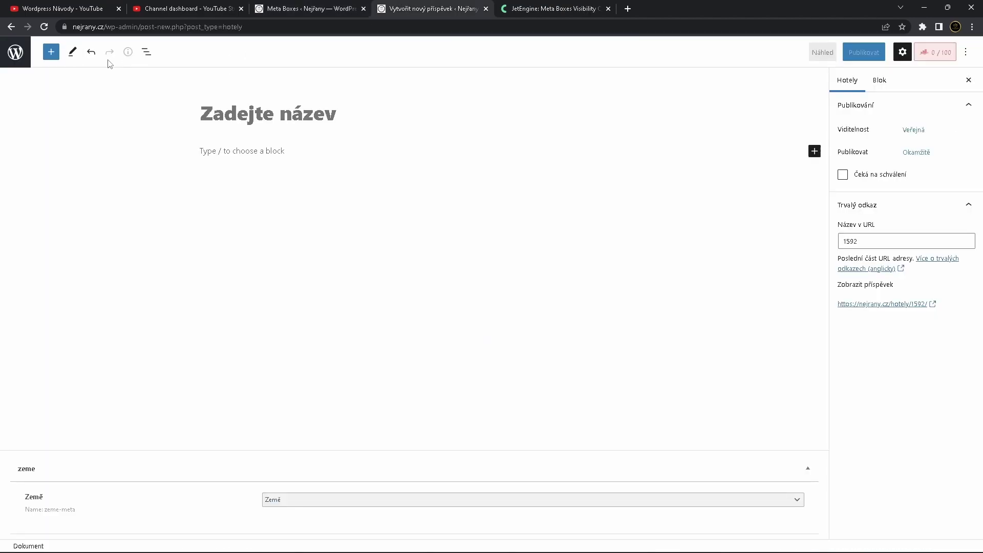
left_click(15, 55)
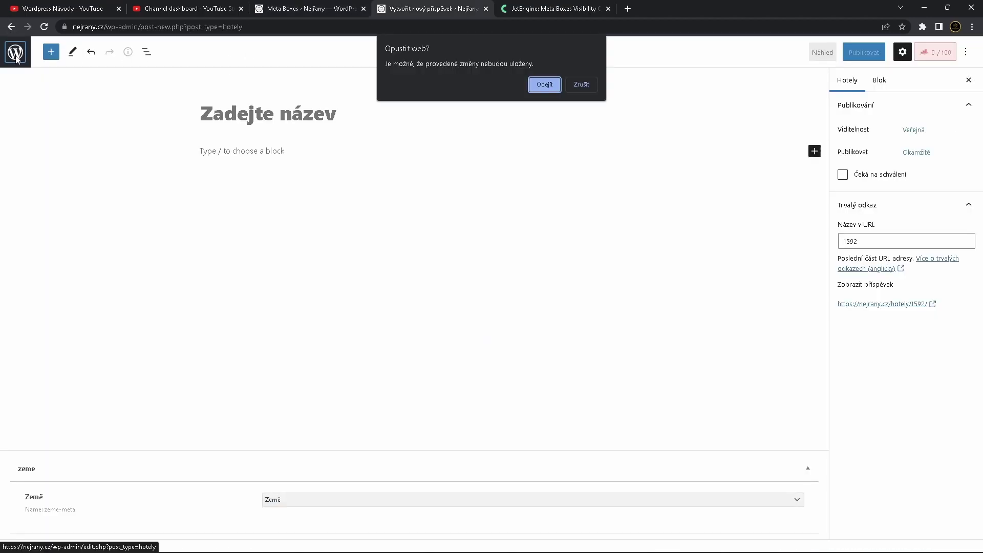
left_click(535, 84)
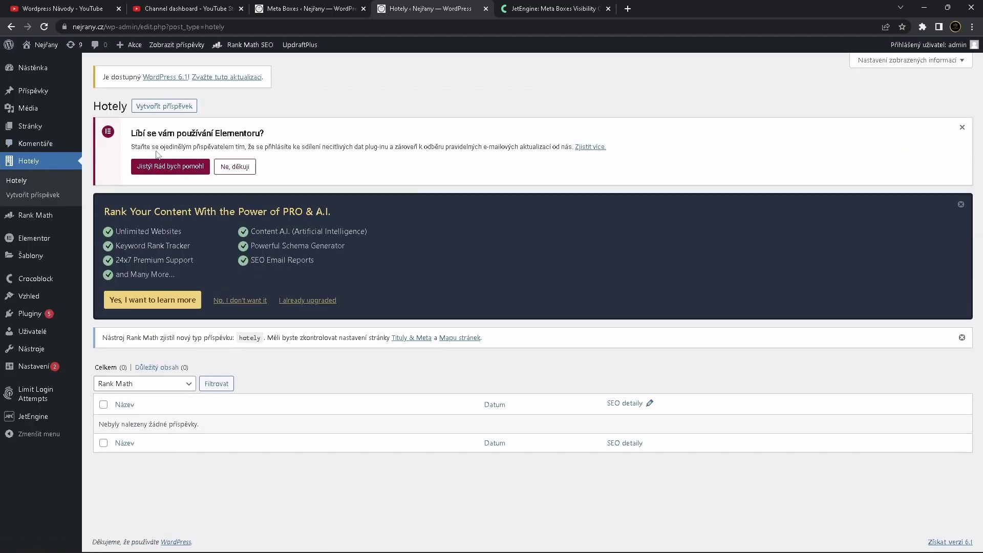
left_click(168, 107)
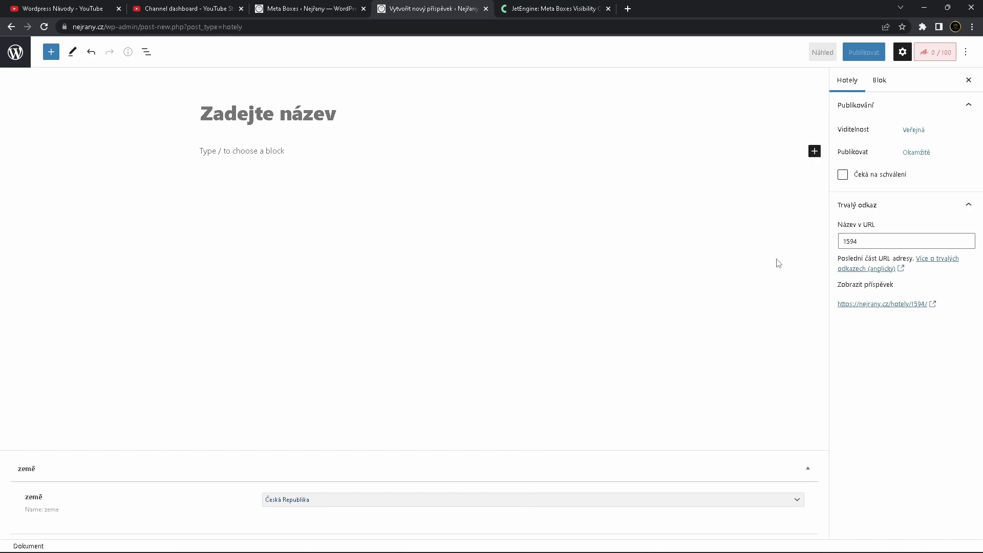
- Check the country choices offered by the země field in the new hotel post, ending on Česká Republika
left_click(392, 499)
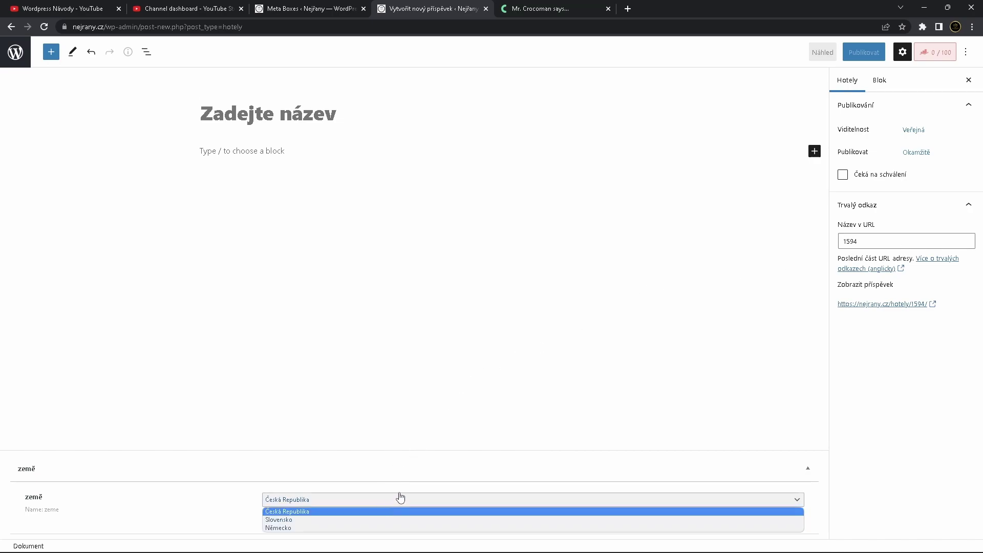
key("Escape")
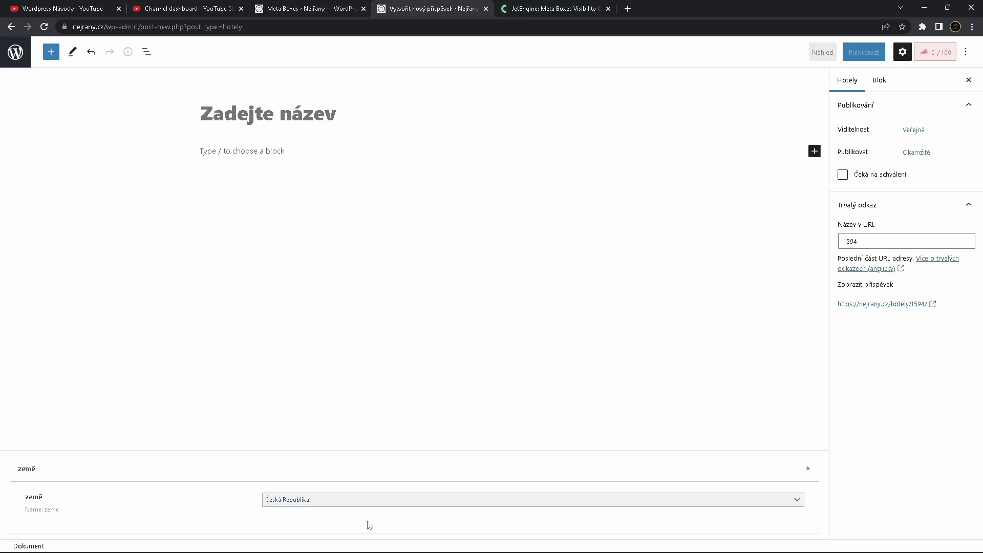
left_click(393, 501)
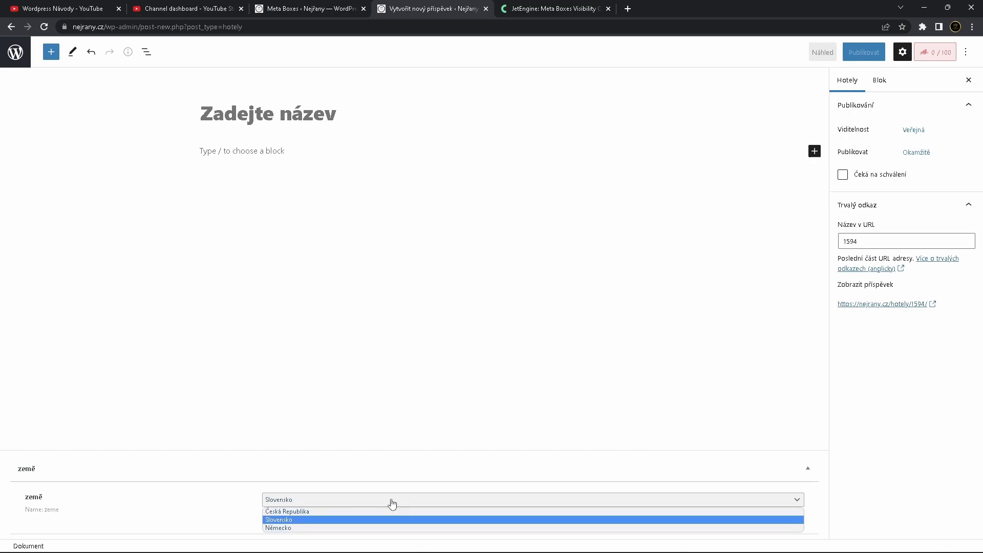
left_click(327, 511)
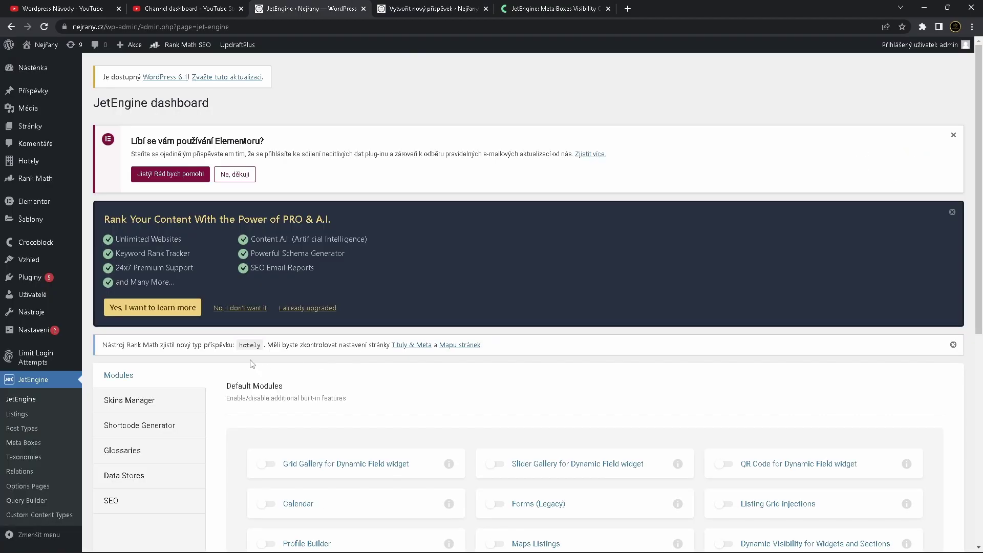
- Start a new JetEngine meta box and title it Hotely-Meta
left_click(45, 443)
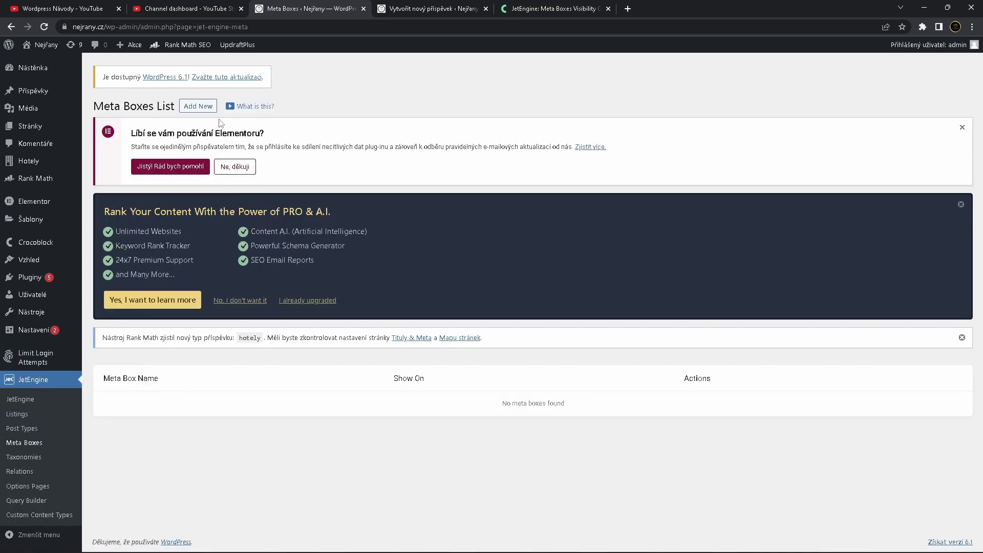
left_click(204, 108)
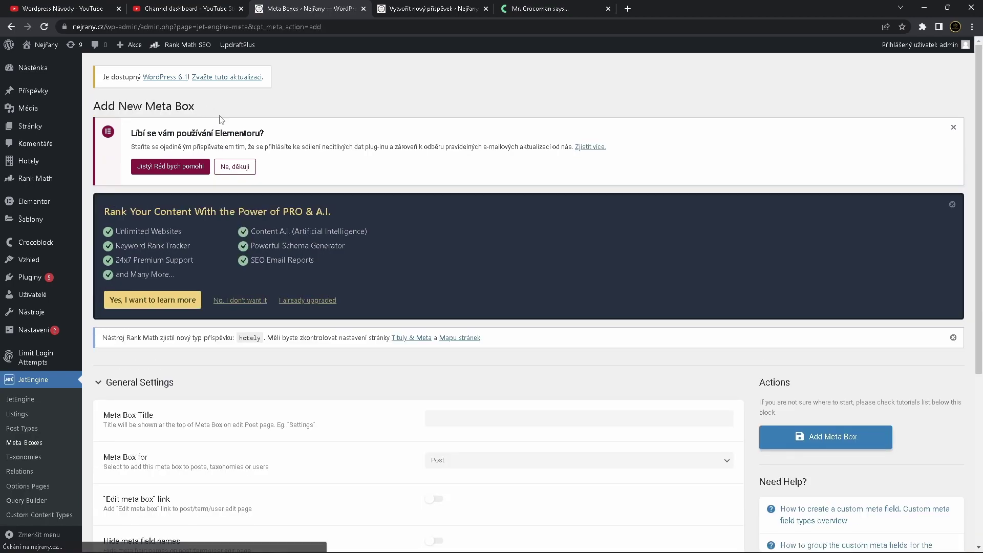
scroll(359, 230, "down", 3)
left_click(444, 277)
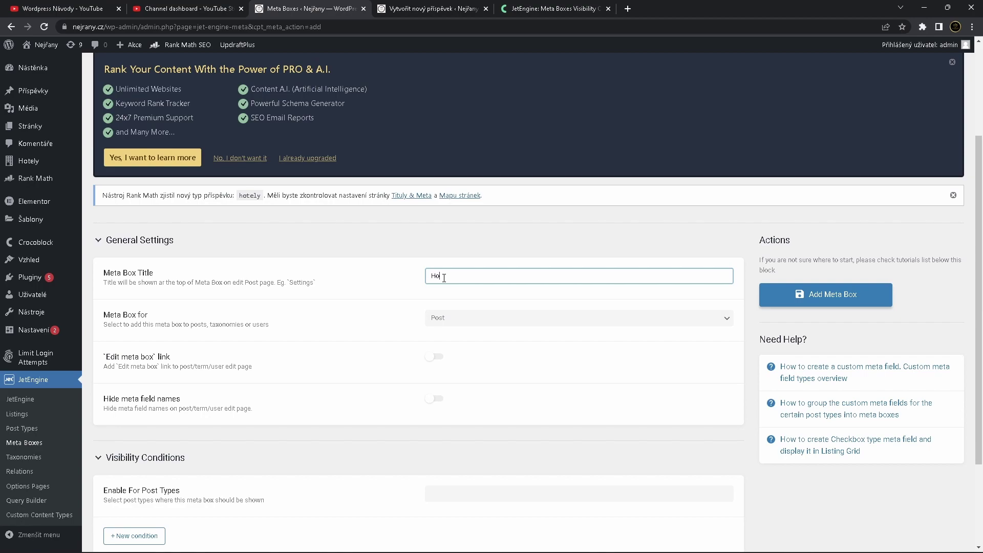
type("Hotely-Met")
scroll(400, 324, "down", 3)
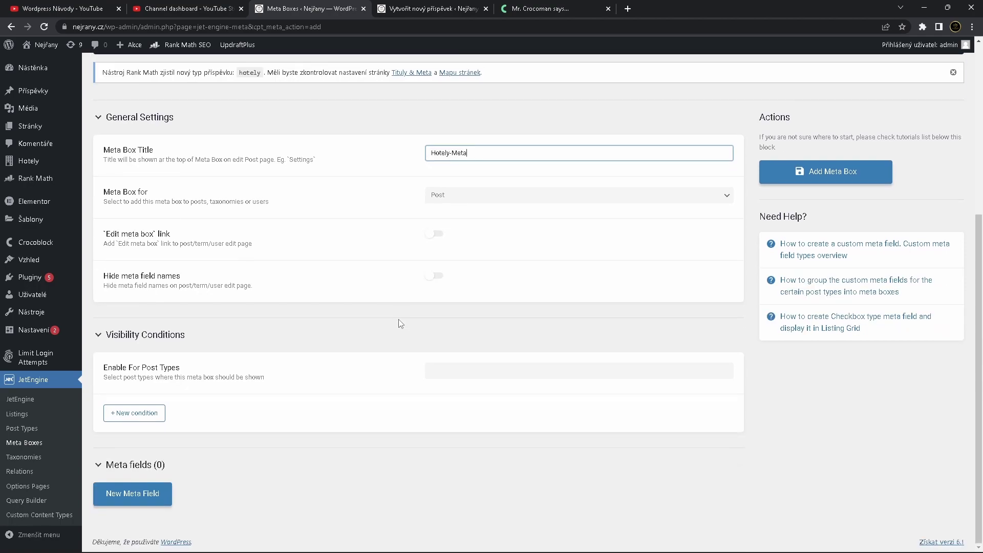
- Enable the Hotely-Meta meta box for the Hotely post type
left_click(486, 372)
scroll(488, 385, "down", 1)
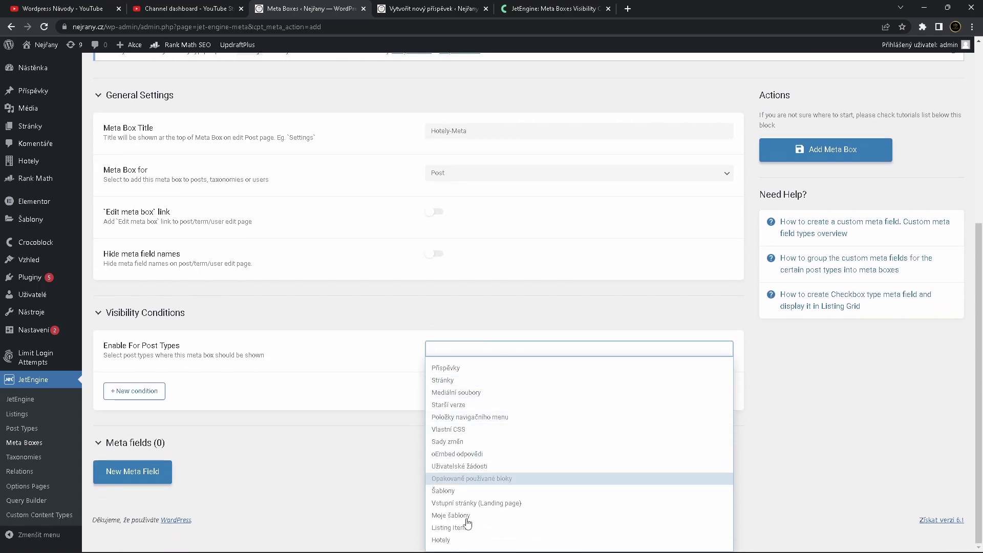
left_click(464, 541)
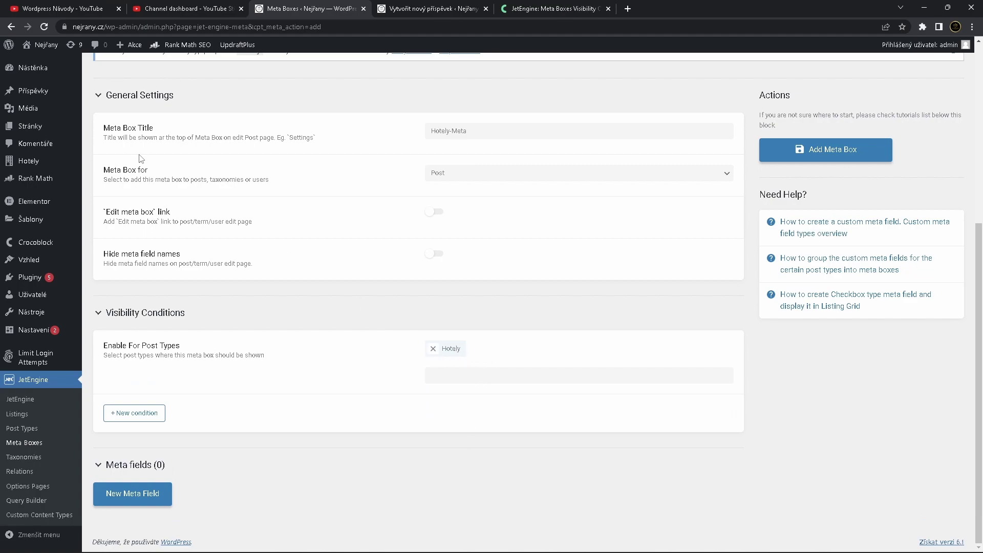
mouse_move(36, 167)
- Add a meta field to the Hotely-Meta box with the label Země and the Name/ID zeme
left_click(121, 496)
scroll(459, 428, "down", 4)
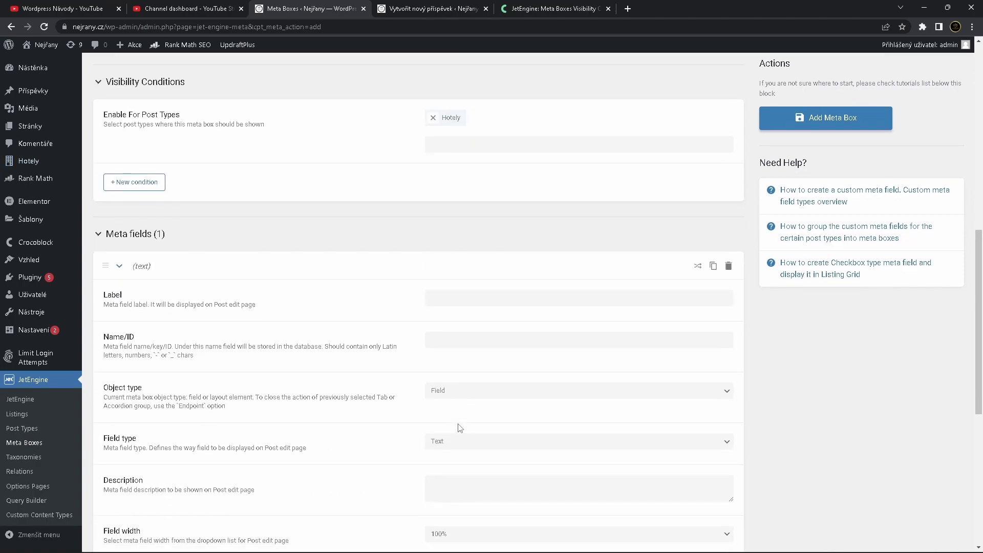
left_click(493, 300)
type("Země")
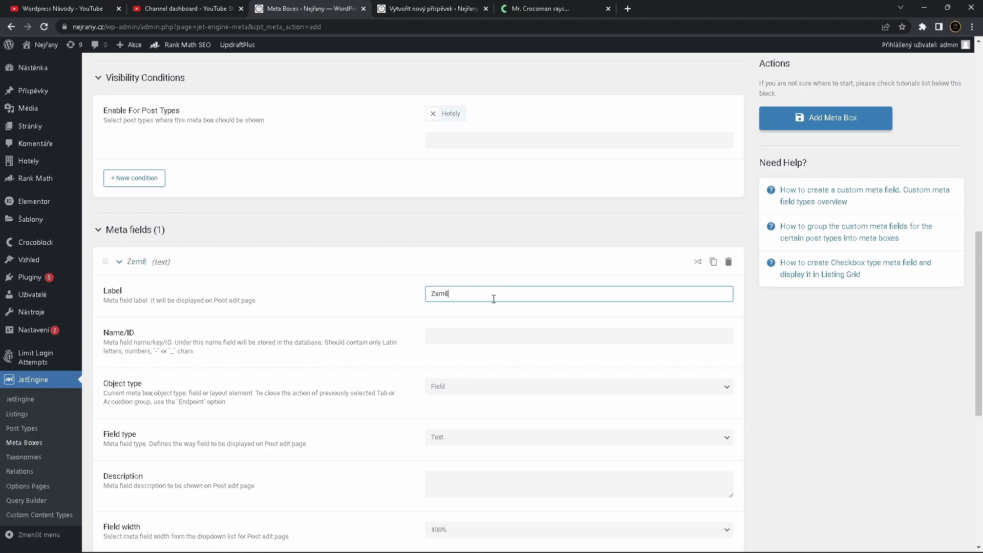
left_click(466, 343)
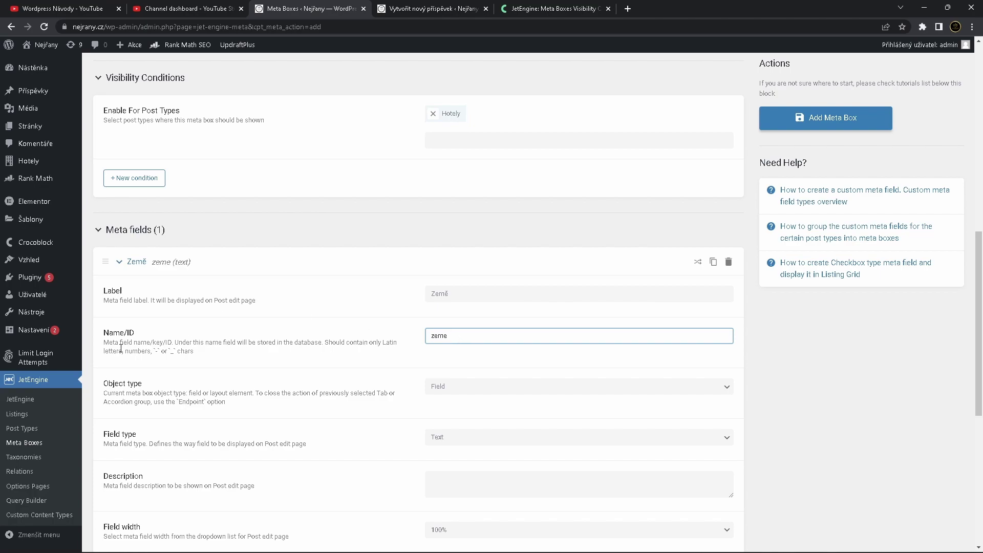
- Set the Země meta field's field type to Select
scroll(337, 342, "down", 3)
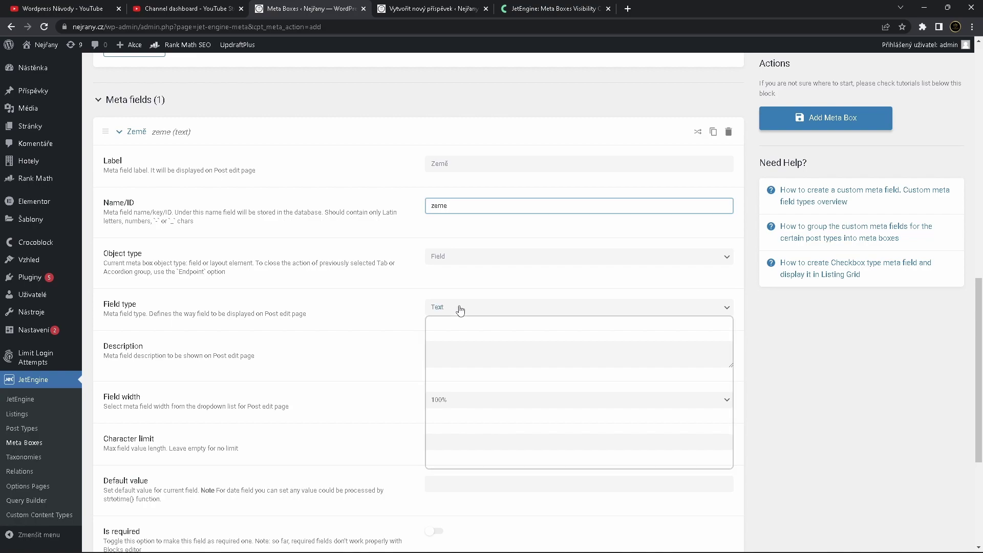
left_click(458, 309)
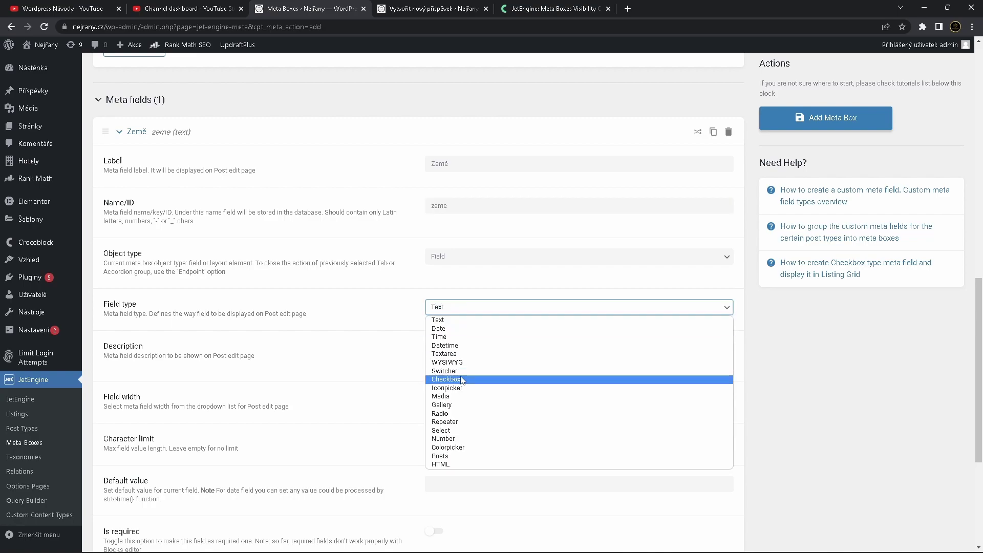
left_click(459, 436)
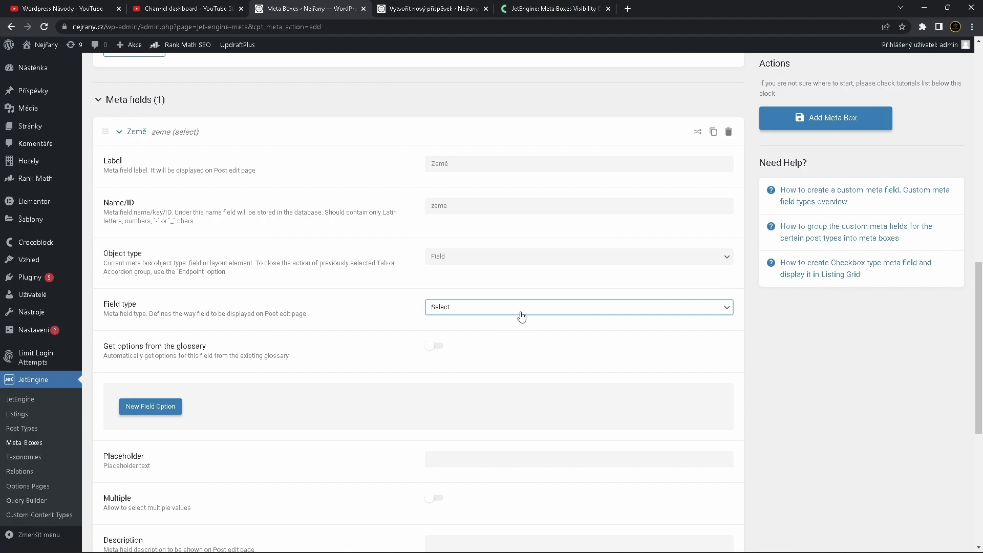
- Add an option to the Země field with the value ceska_republika and the label Česká Republika
left_click(162, 415)
scroll(442, 400, "down", 2)
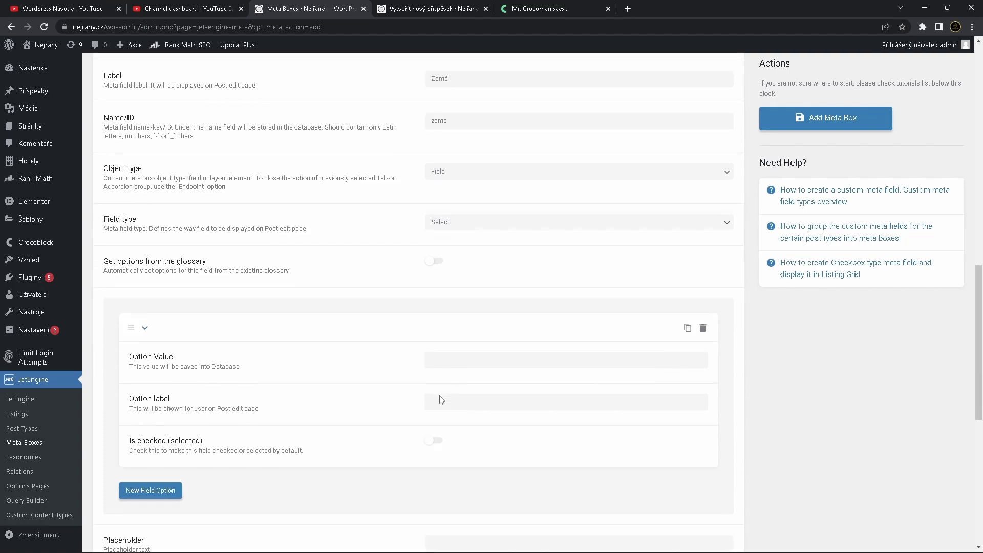
left_click(471, 345)
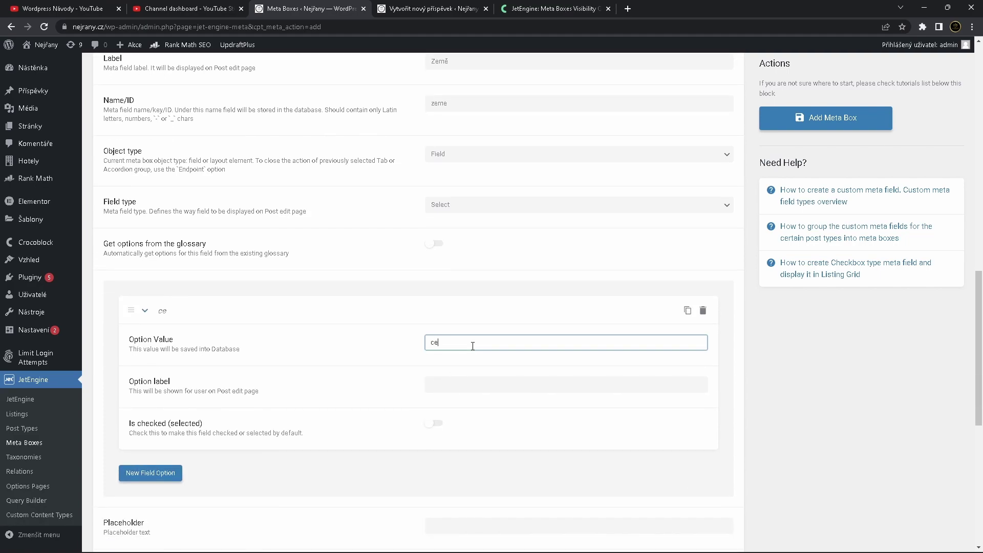
type("ceska_republika")
left_click(462, 378)
type("Česká Republika")
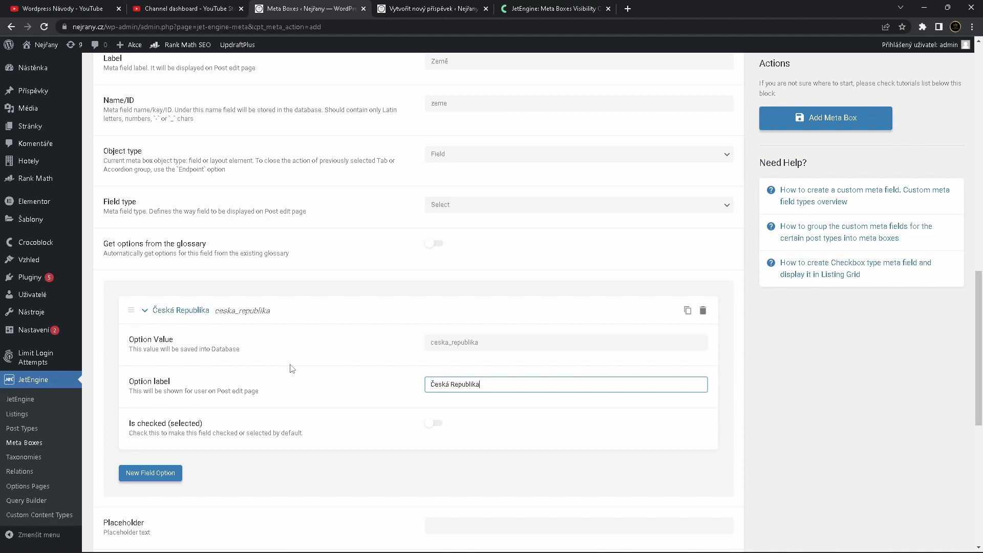
- Add a second Země option with the value slovensko and the label Slovensko
scroll(292, 369, "down", 4)
left_click(162, 268)
left_click(456, 307)
type("slovensk")
left_click(456, 345)
type("Slovensko")
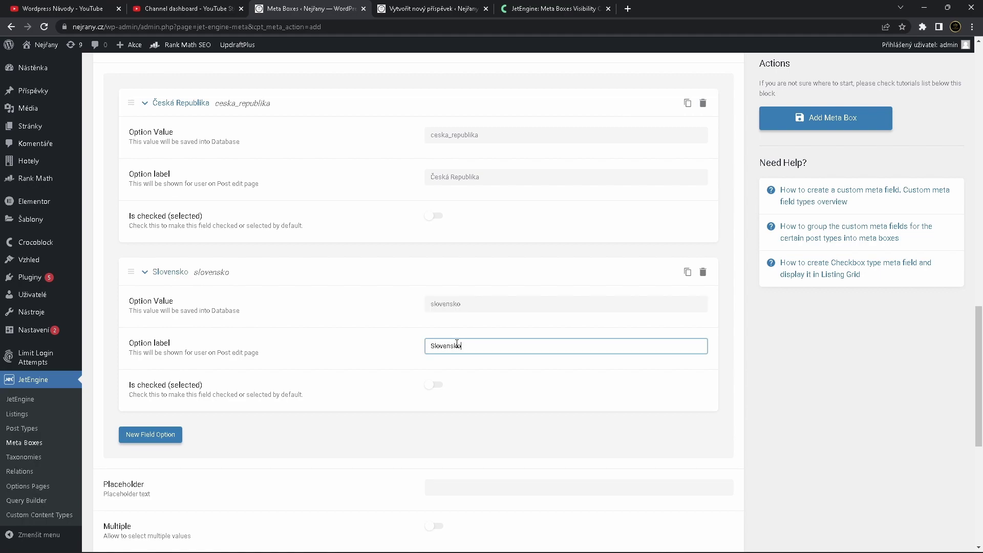
- Add a third Země option with the value nemecko and the label Německo
left_click(156, 435)
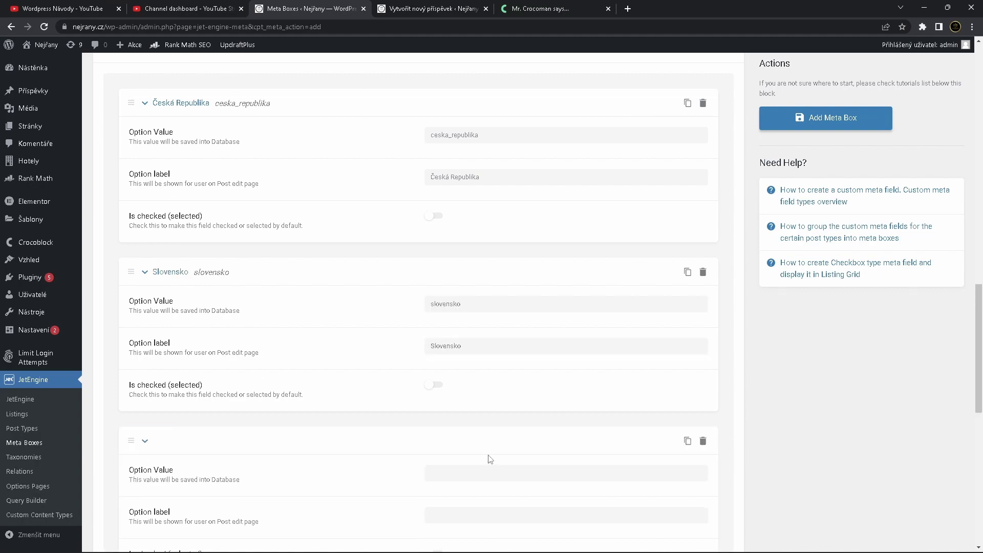
scroll(490, 456, "down", 3)
left_click(481, 342)
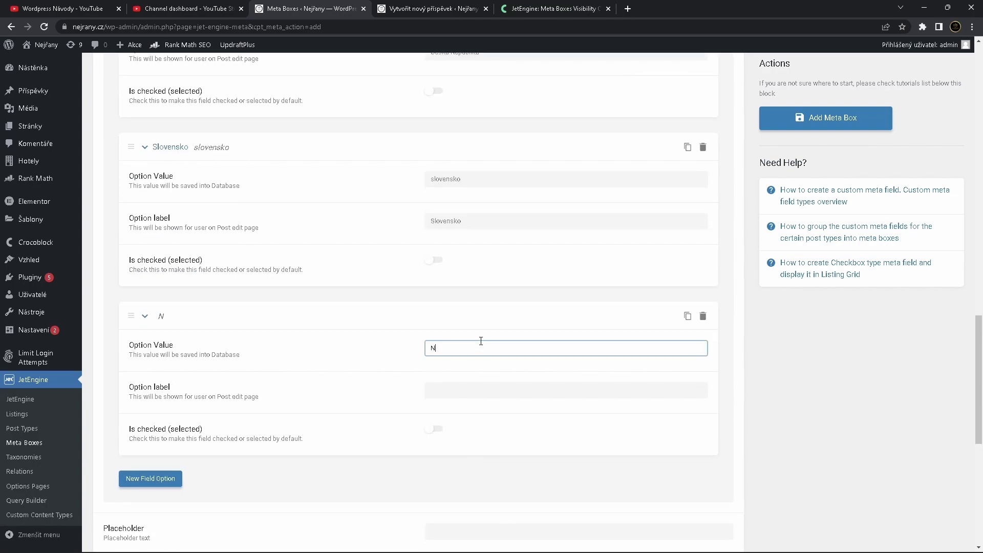
type("nemecko")
left_click(472, 388)
type("Německo")
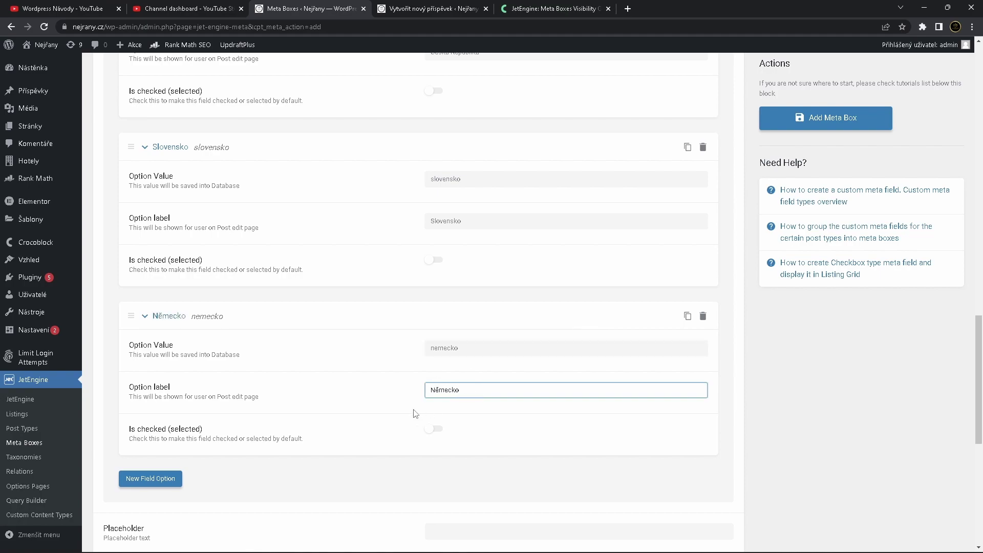
- Review the Země field's options and save the new Hotely-Meta meta box
scroll(362, 424, "down", 3)
scroll(363, 425, "down", 3)
scroll(363, 426, "up", 4)
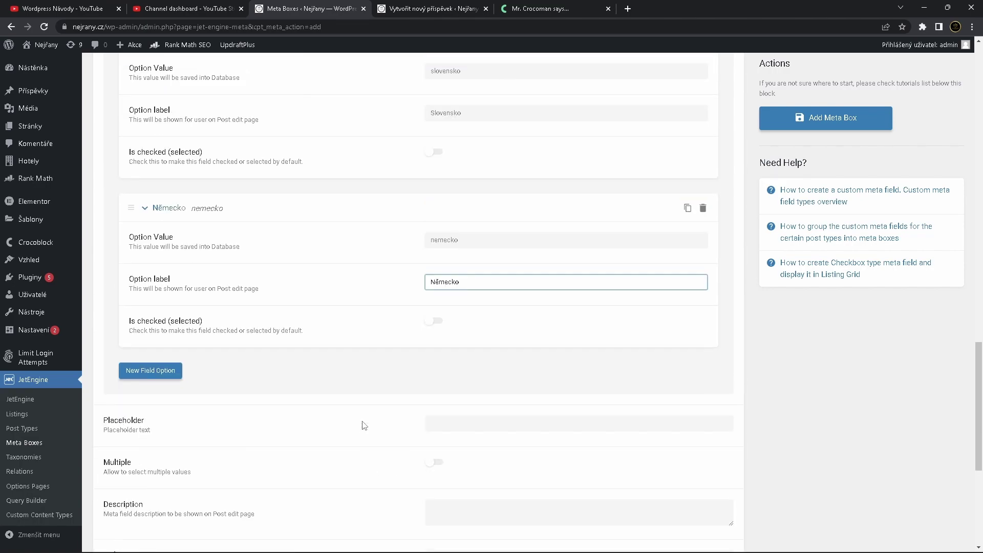
scroll(362, 425, "up", 4)
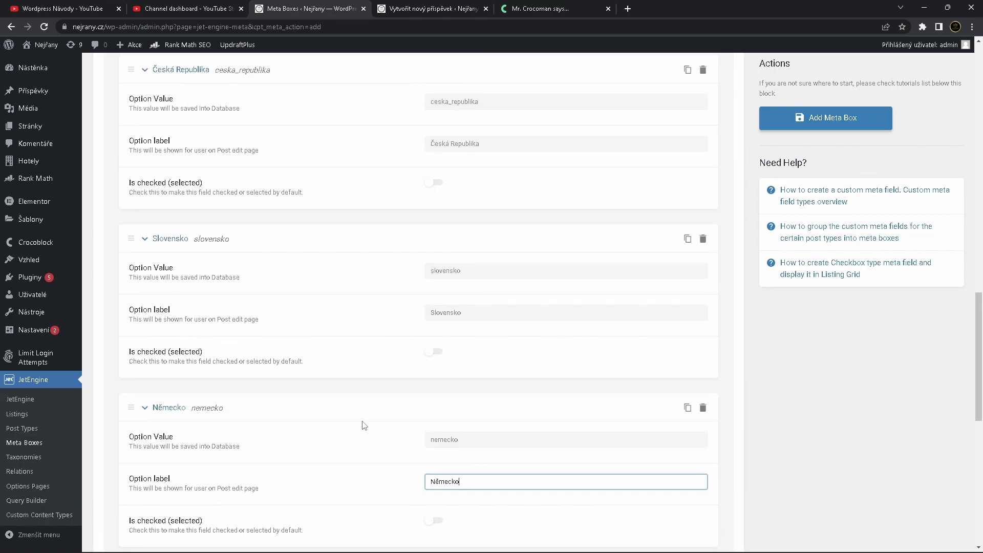
left_click(828, 122)
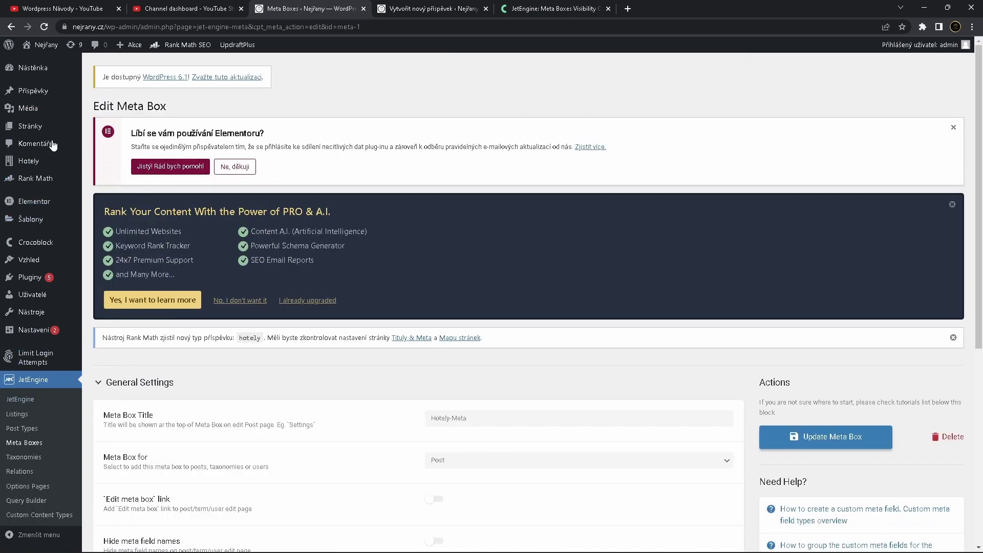
- Open a new Hotely post in a separate browser tab and try out the country choices in its Země field
right_click(24, 164)
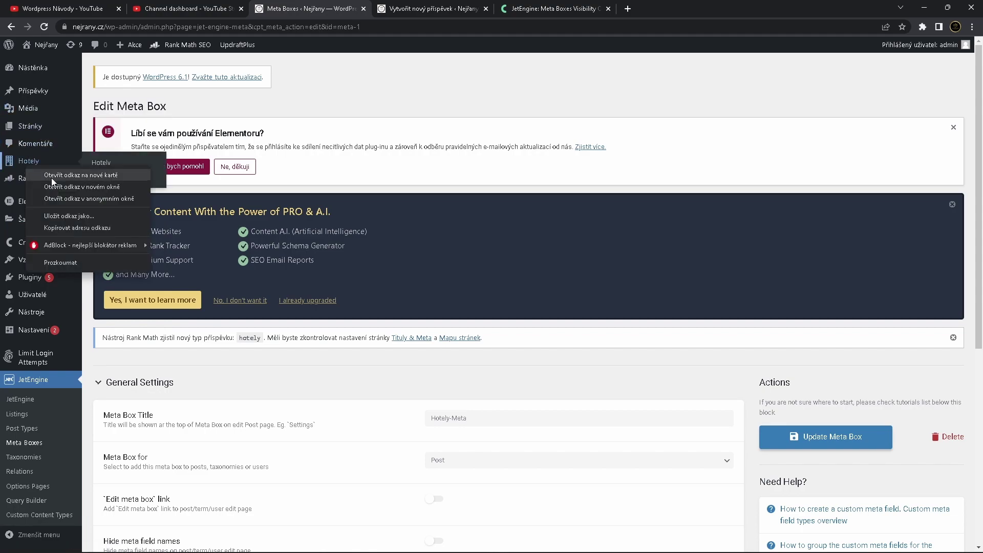
left_click(67, 174)
mouse_move(52, 183)
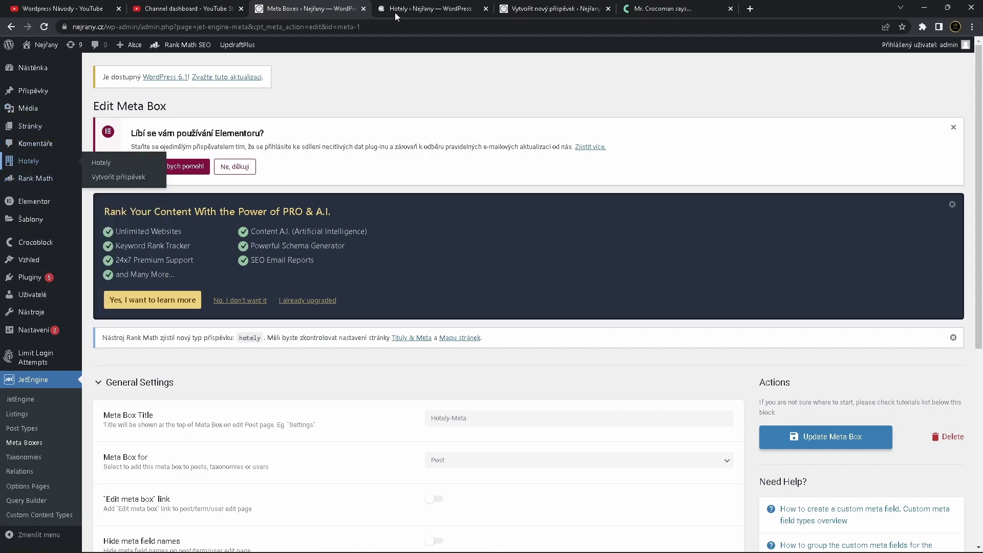
left_click(395, 12)
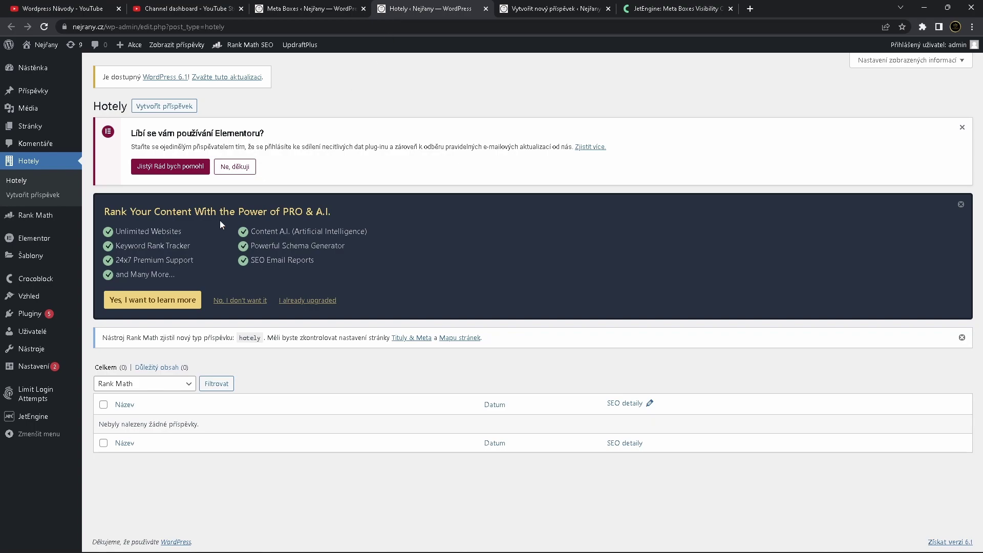
left_click(183, 107)
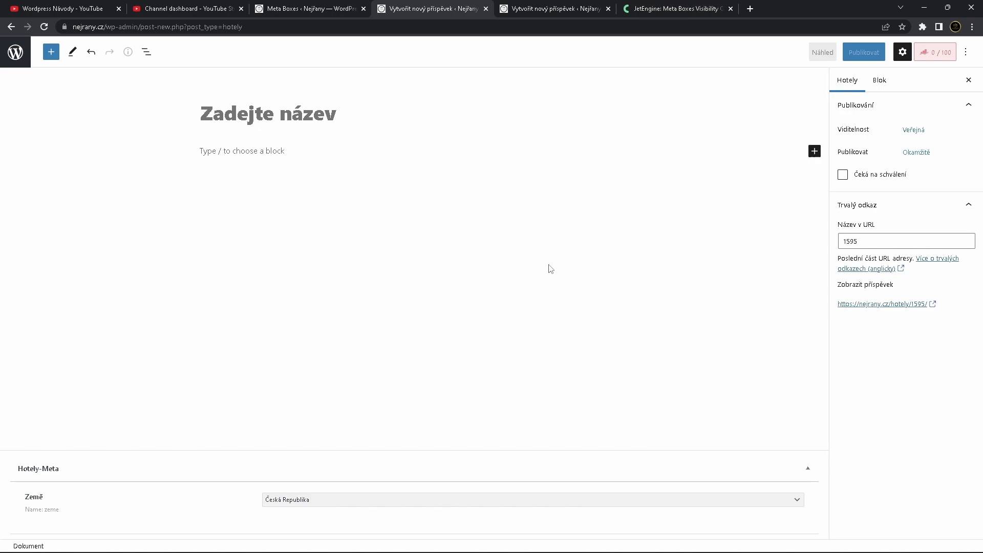
left_click(322, 500)
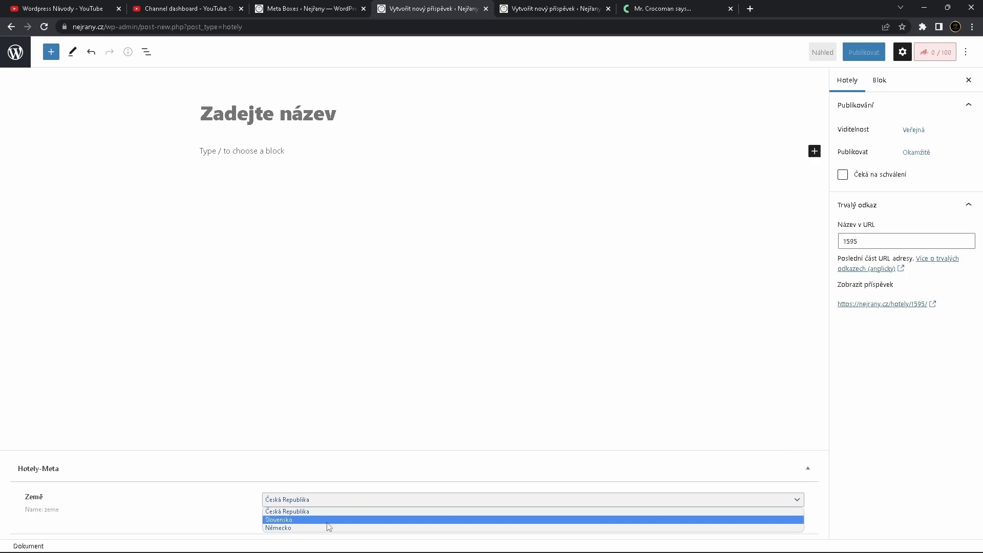
left_click(335, 523)
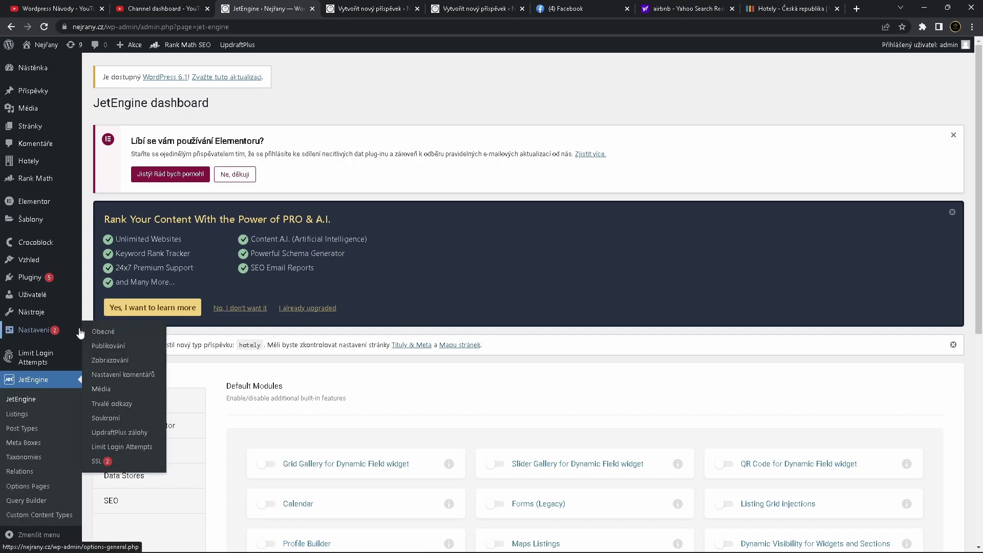
- Open the saved Hotely-Meta meta box for editing from the JetEngine meta boxes list
left_click(38, 444)
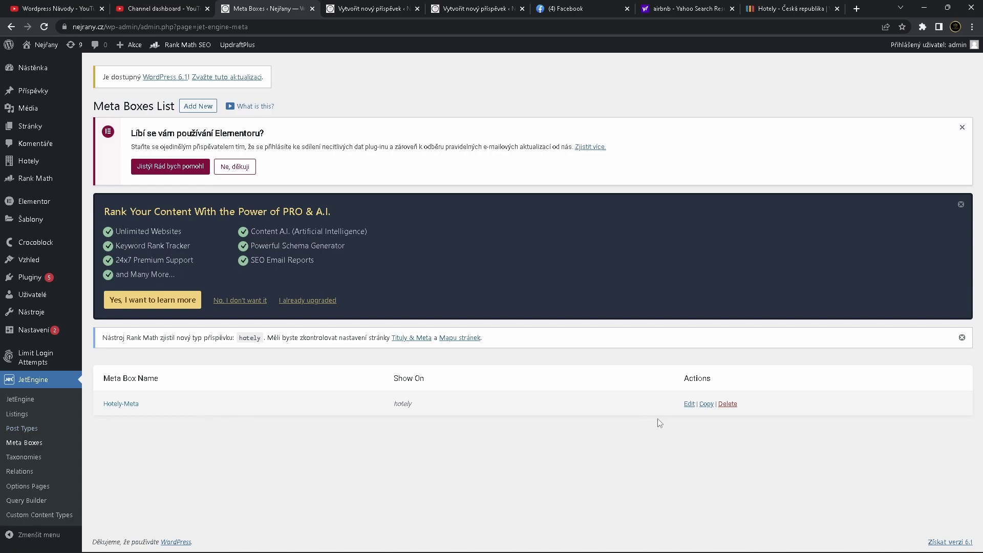
left_click(687, 404)
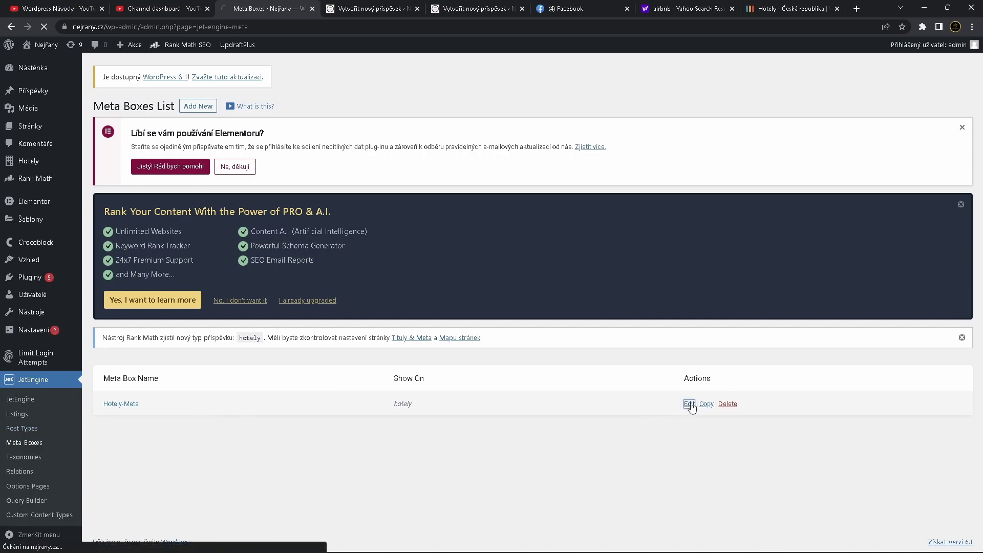
scroll(500, 318, "down", 6)
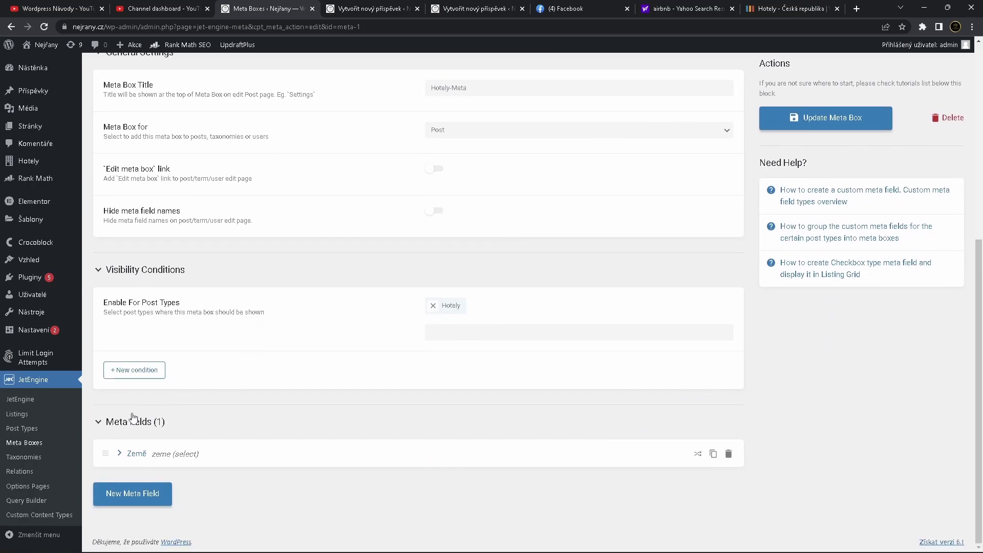
- Add a second meta field to Hotely-Meta with the label Vybavení and the Name/ID vybaveni
left_click(149, 492)
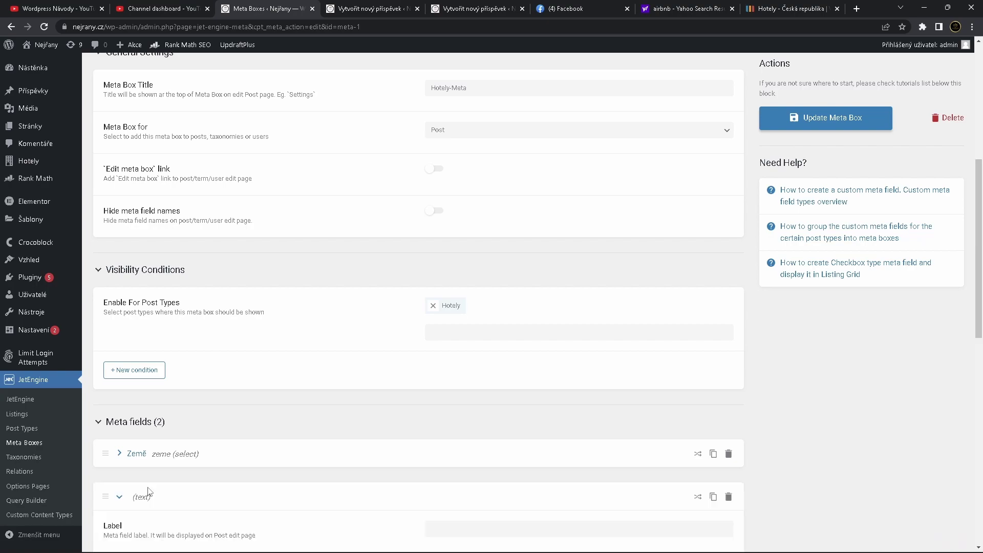
scroll(463, 436, "down", 3)
left_click(502, 350)
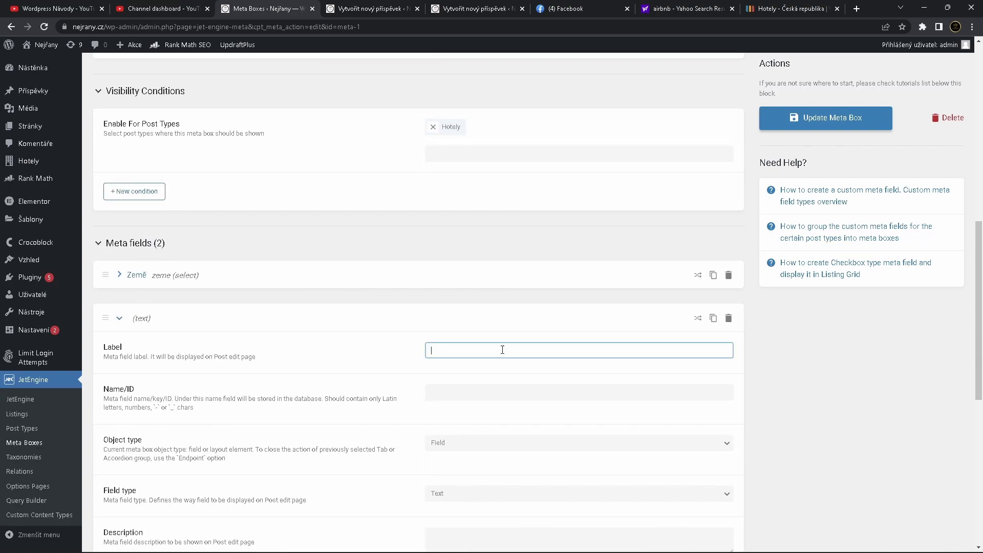
type("vy")
key("BackSpace")
key("BackSpace")
type("Vybavení")
left_click(502, 390)
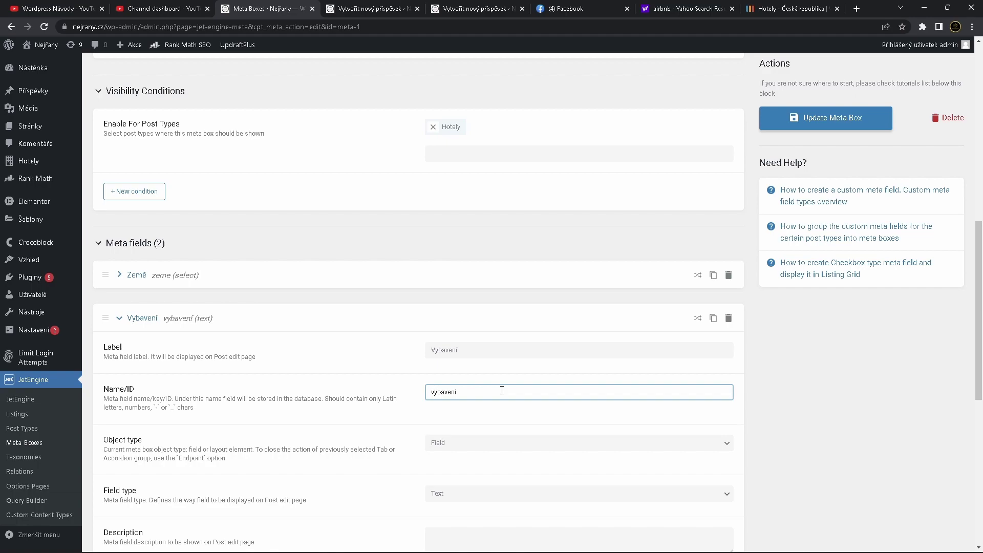
key("BackSpace")
type("i")
left_click(398, 388)
- Keep the Vybavení field's object type as Field and set its field type to Checkbox
scroll(399, 387, "down", 3)
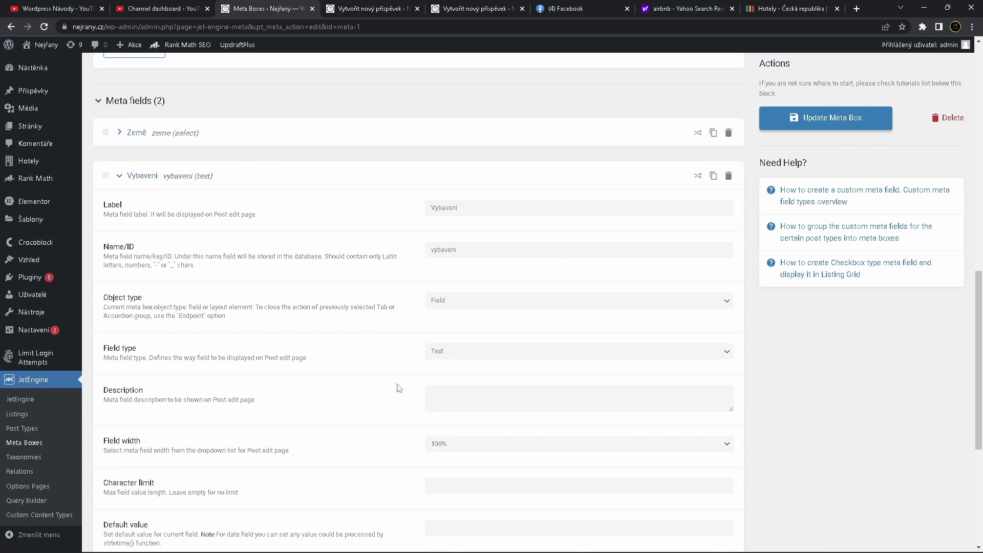
left_click(471, 301)
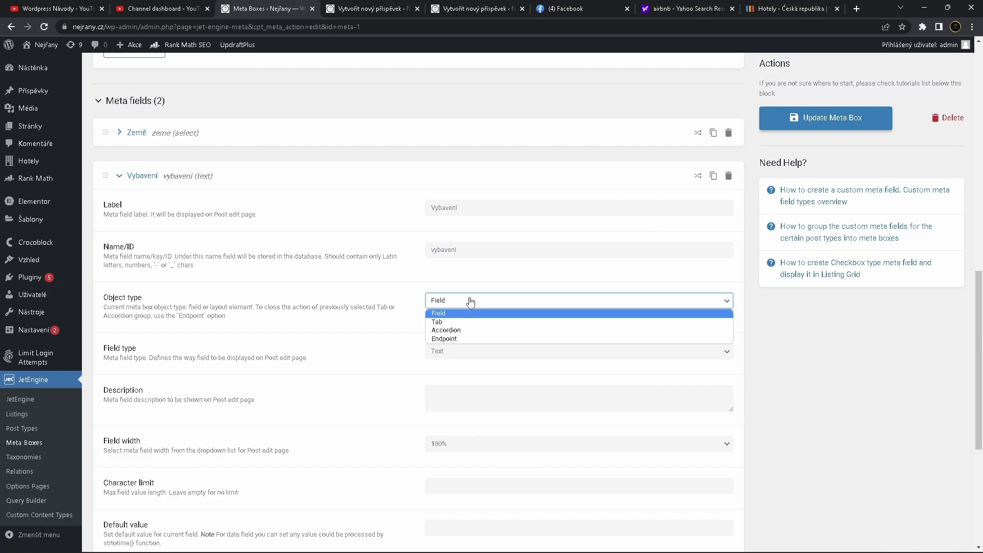
left_click(469, 312)
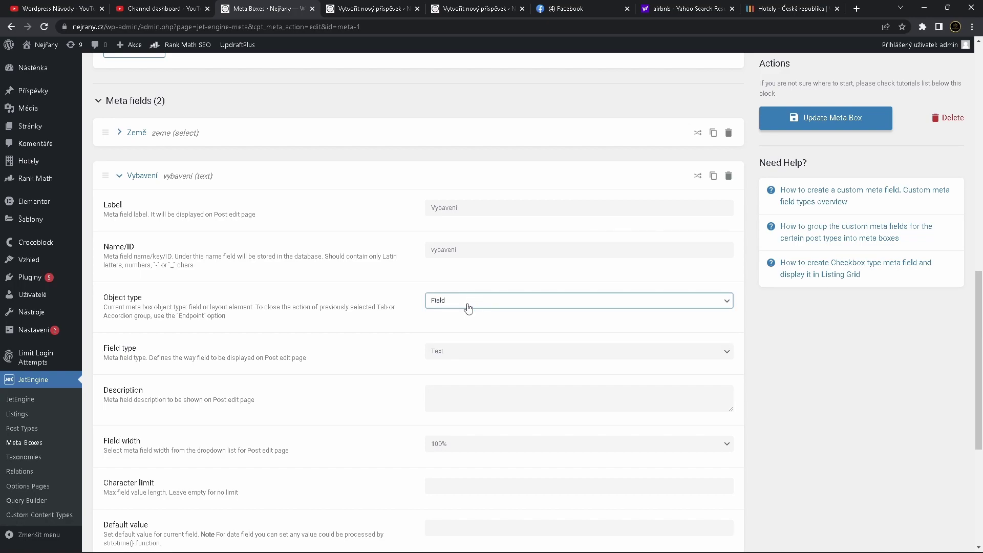
left_click(468, 352)
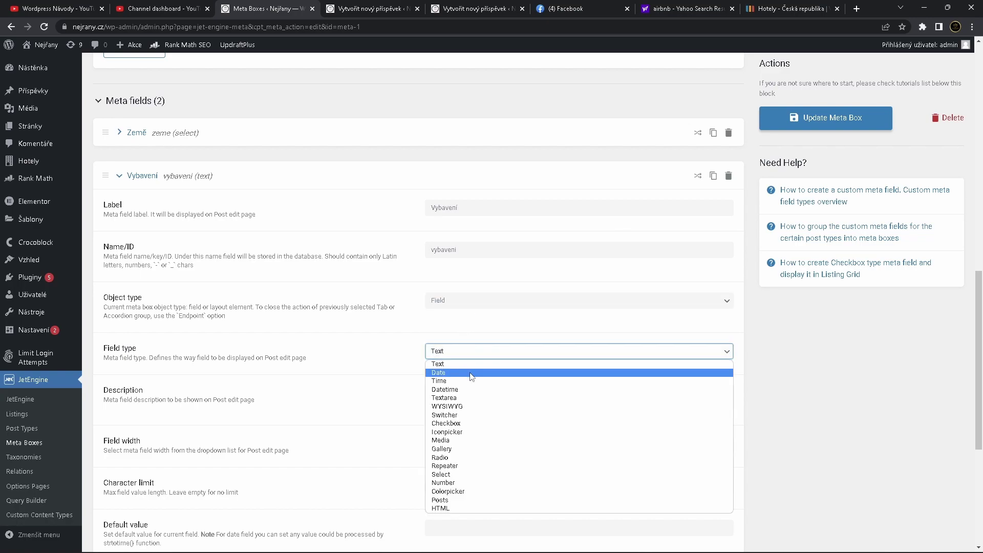
left_click(467, 424)
- Add an option to the Vybavení field with the value wifi and the label wi-fi
scroll(467, 427, "down", 2)
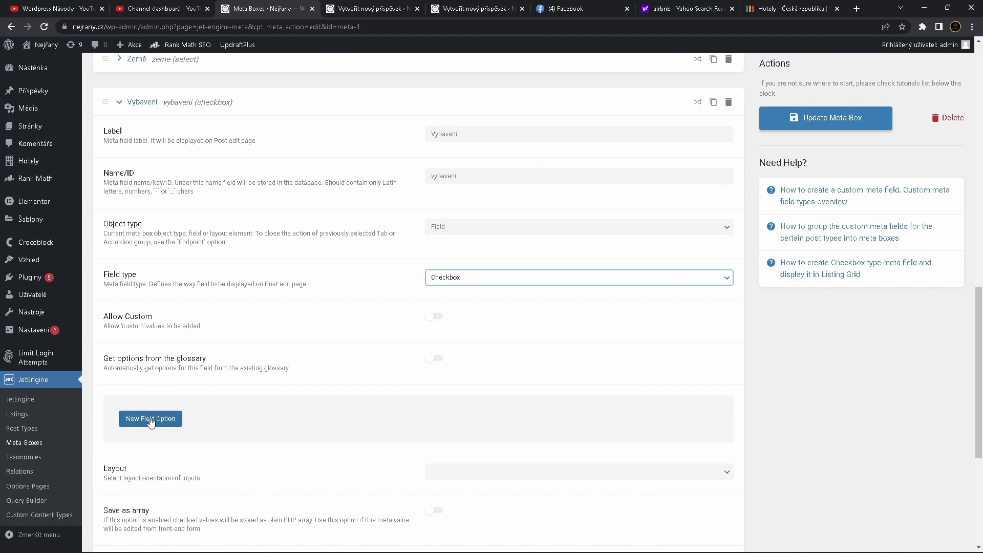
left_click(150, 419)
scroll(369, 363, "down", 3)
left_click(458, 319)
type("wifi")
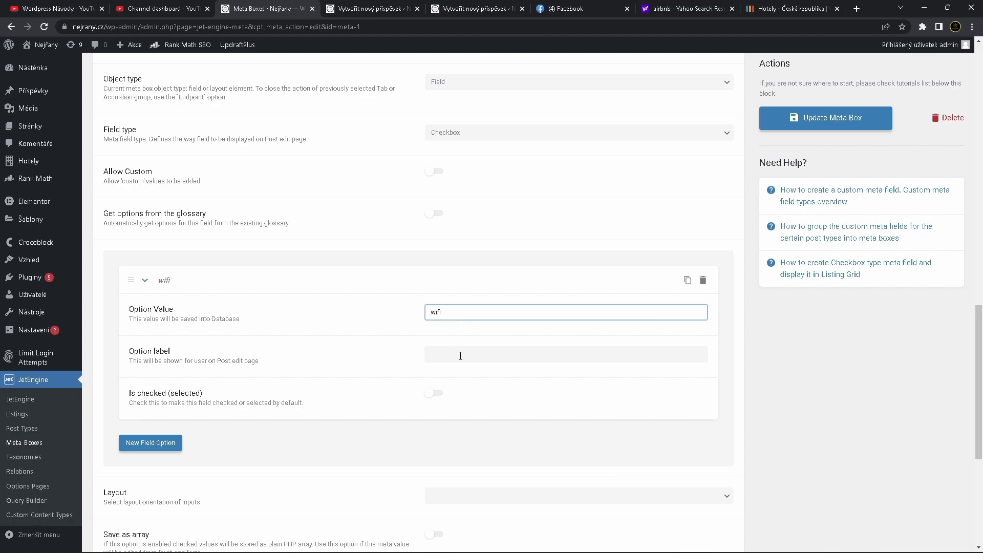
left_click(460, 355)
type("wi-fi")
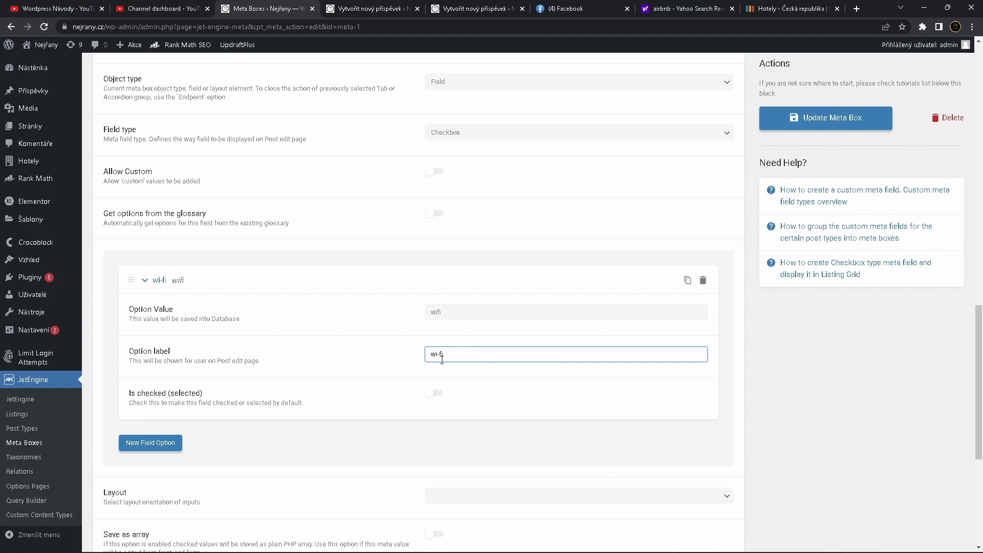
- Add a second Vybavení option with the value parkovani and the label Parkování
left_click(165, 443)
scroll(318, 417, "down", 3)
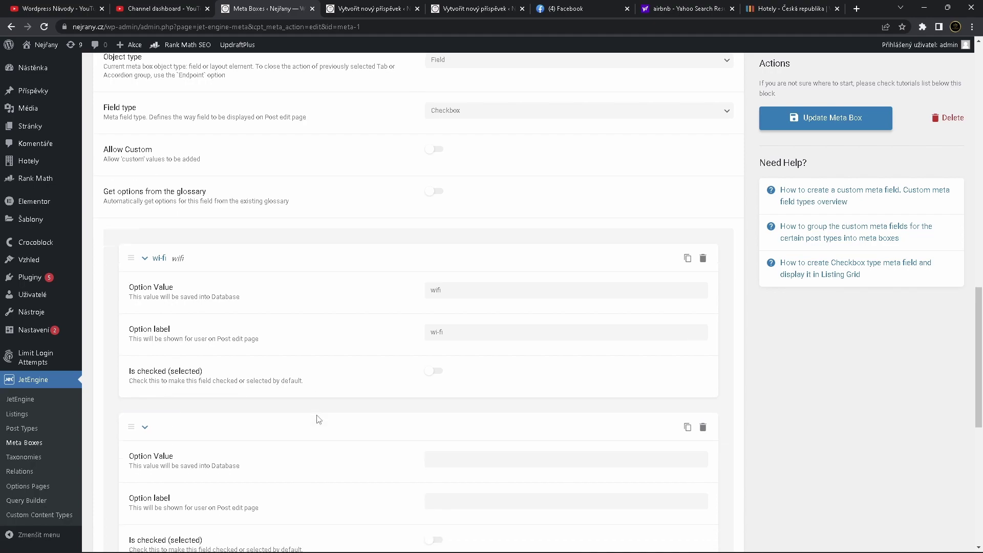
left_click(451, 303)
type("parkovani")
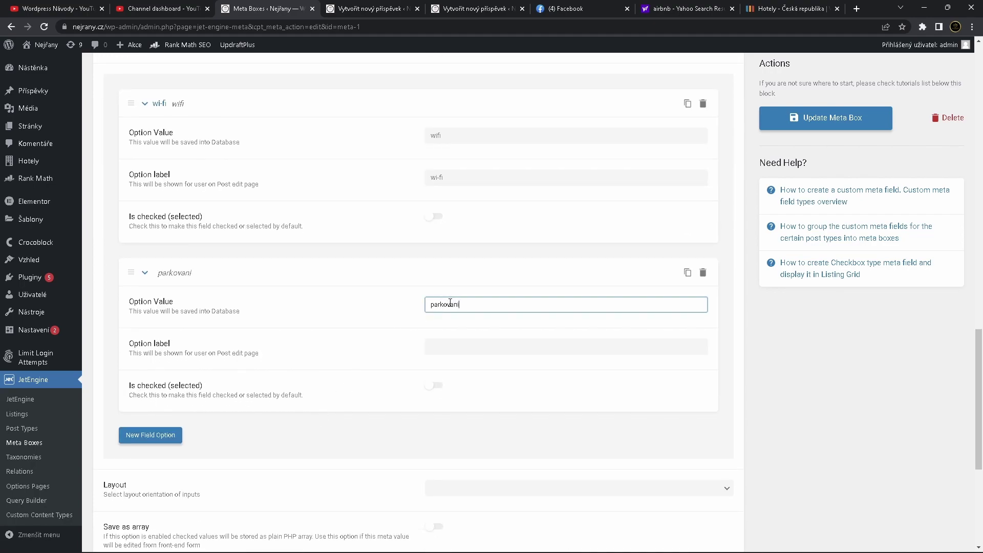
left_click(455, 362)
left_click(464, 347)
type("Parko")
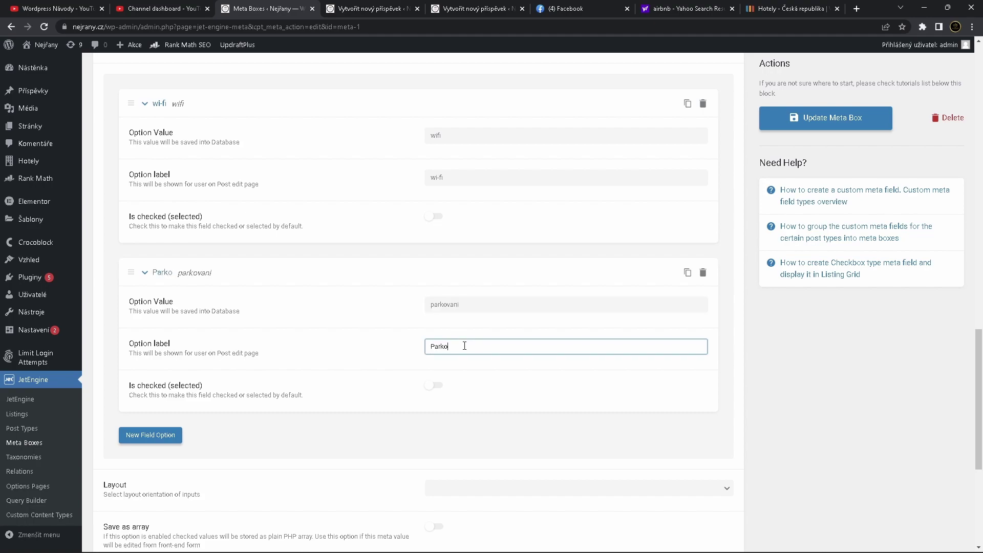
type("vání")
- Add a third Vybavení option with the value koupelna and the label Koupelna, and update the meta box
left_click(171, 439)
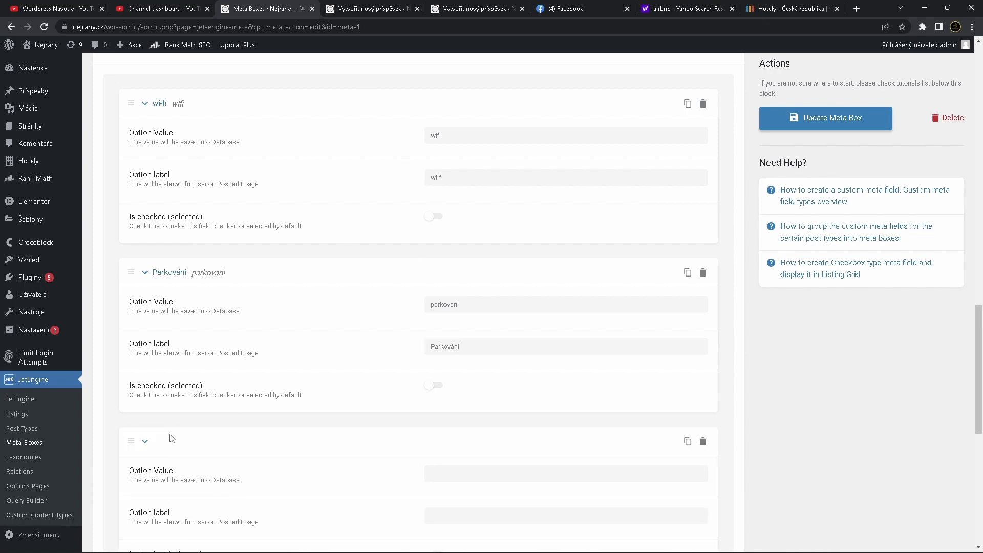
scroll(402, 367, "down", 3)
left_click(459, 316)
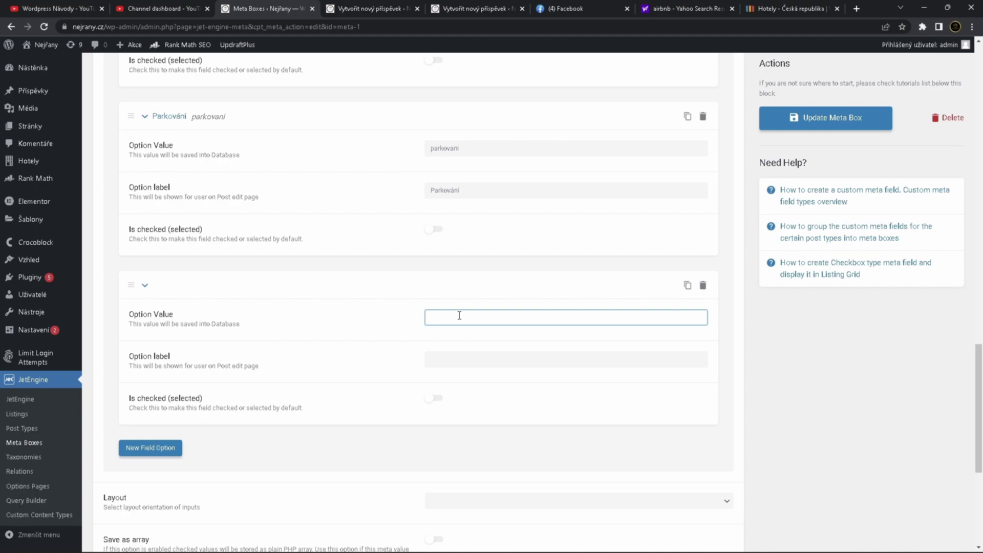
type("koup")
left_click(466, 361)
type("kopelna")
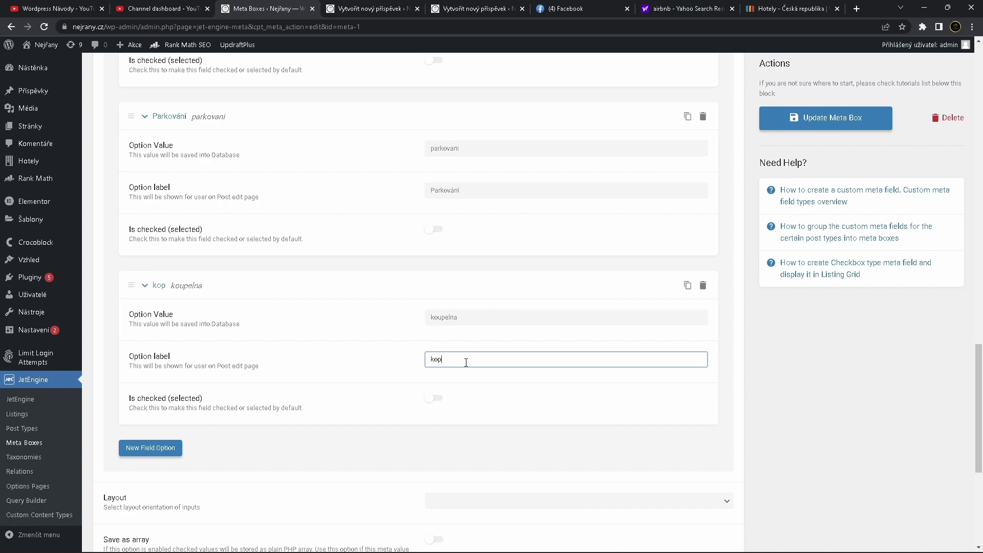
double_click(466, 362)
type("Koupelna")
left_click(812, 118)
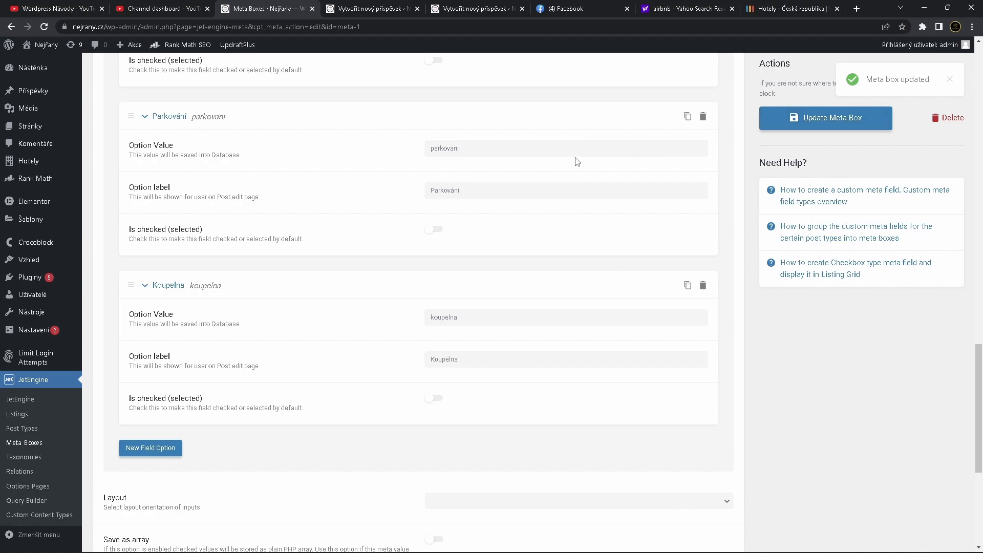
- Reload the new hotel post editor and tick wi-fi, Parkování and Koupelna under Vybavení
left_click(376, 10)
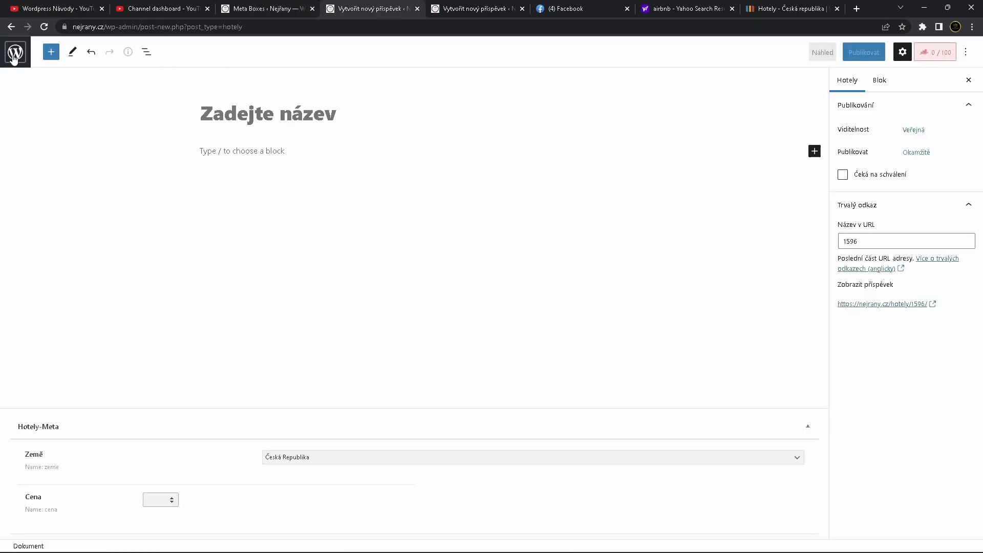
left_click(44, 27)
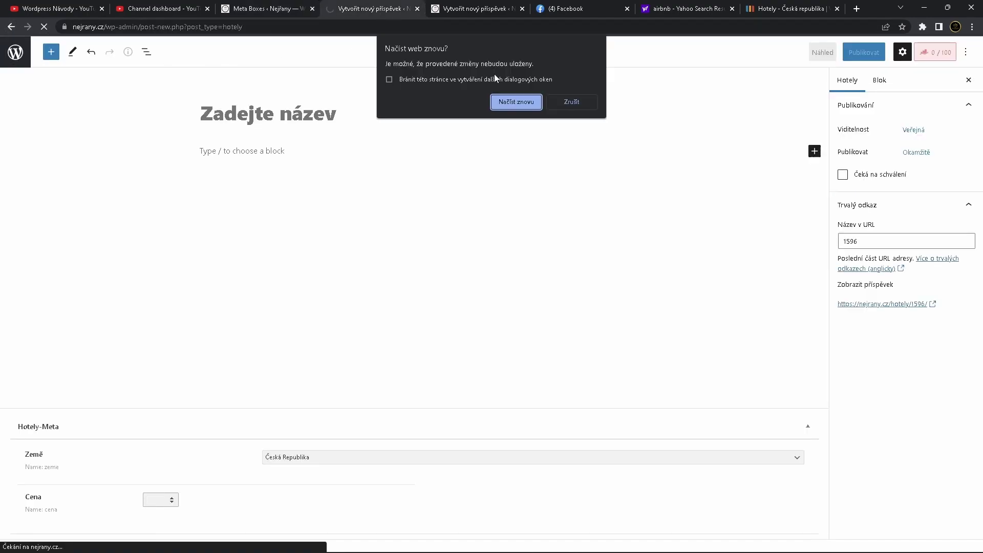
left_click(516, 102)
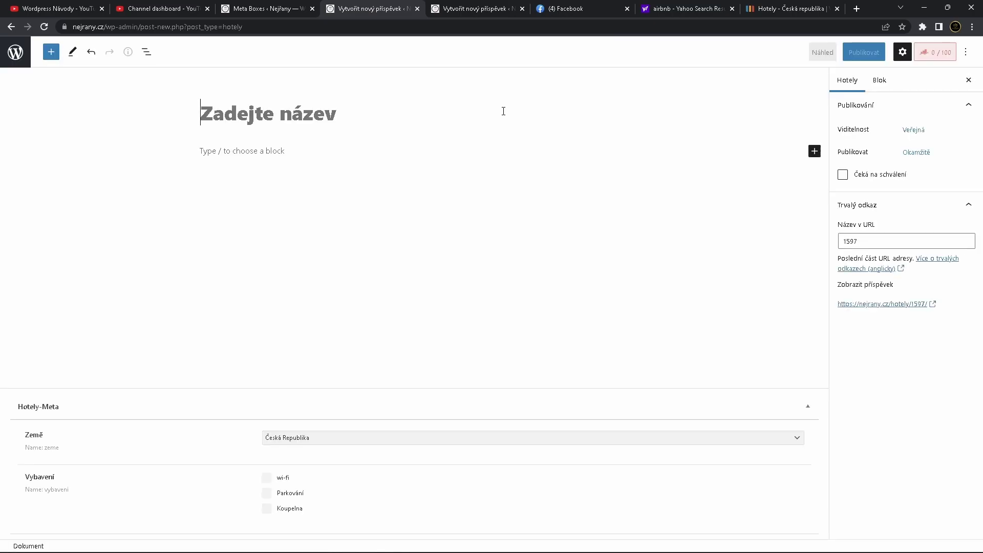
left_click(271, 478)
left_click(268, 494)
left_click(267, 508)
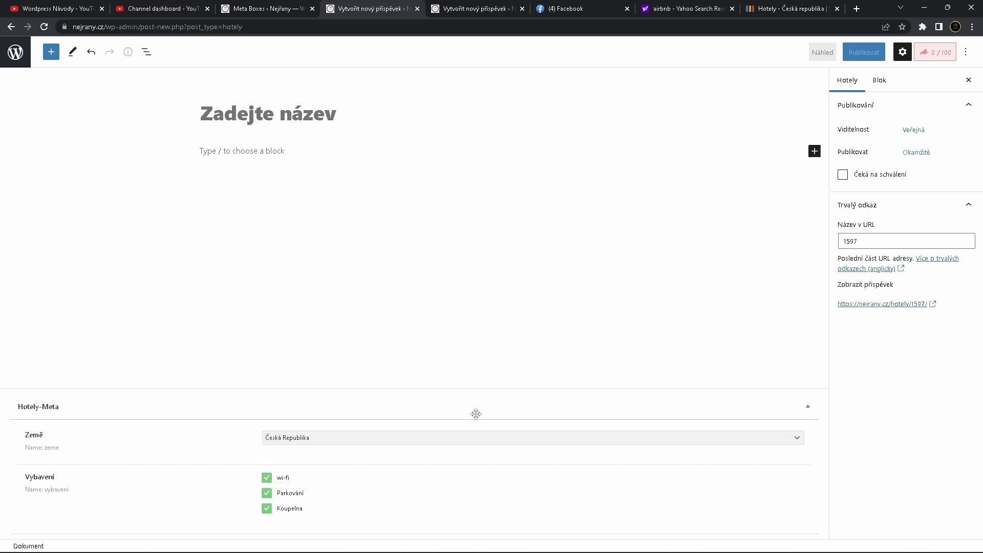
- Return to the Hotely-Meta settings and add a third meta field with the label and Name/ID cena
left_click(255, 16)
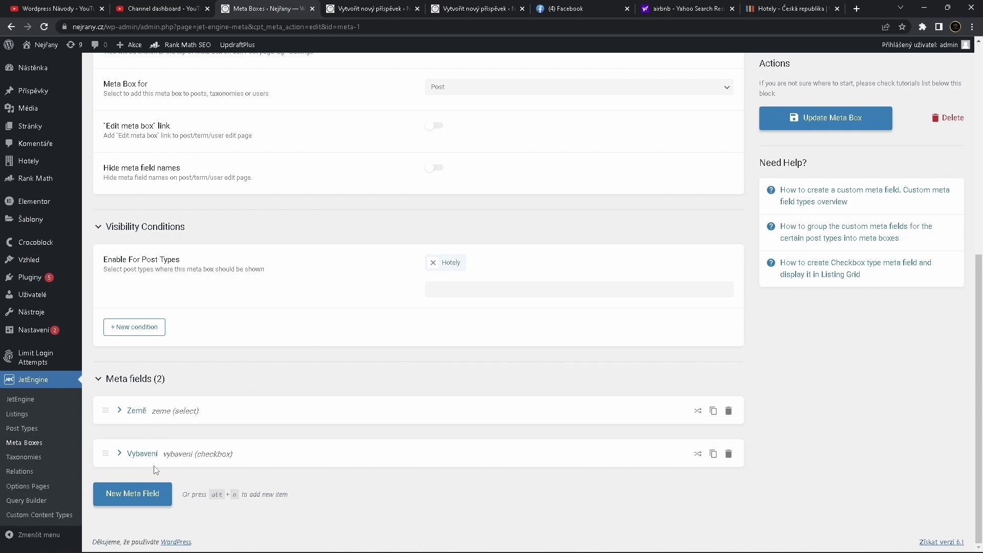
left_click(150, 493)
scroll(276, 443, "down", 4)
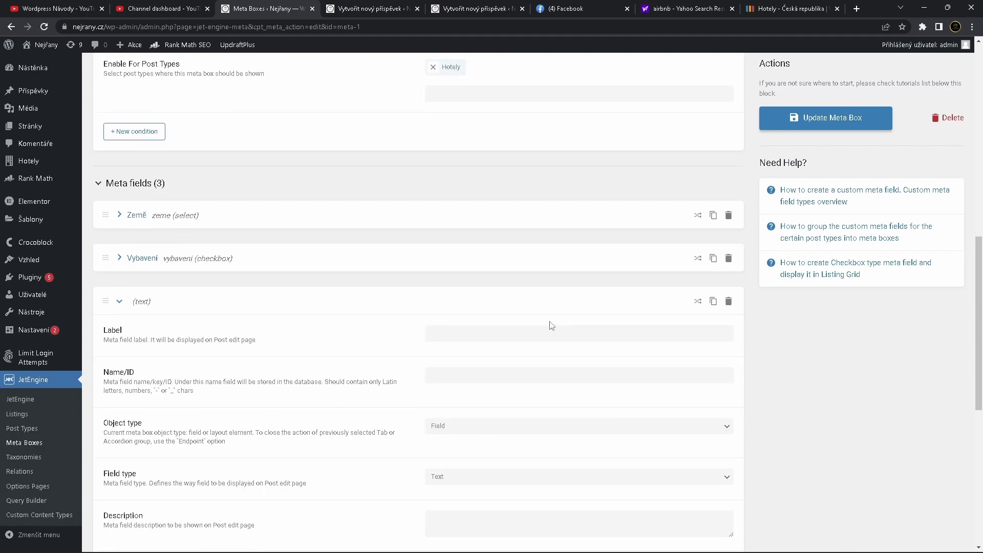
left_click(533, 328)
type("cena")
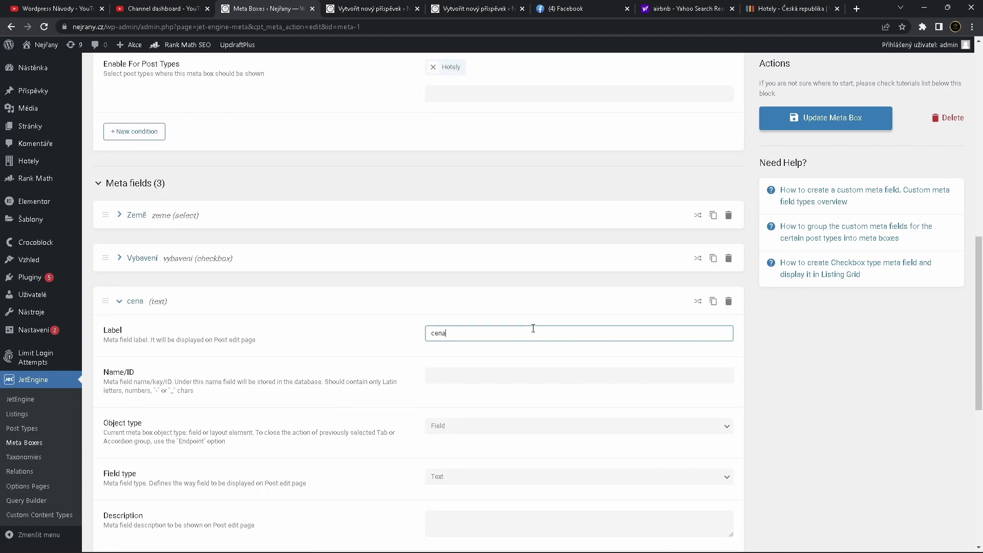
left_click(519, 373)
key("ctrl+a")
type("Cena")
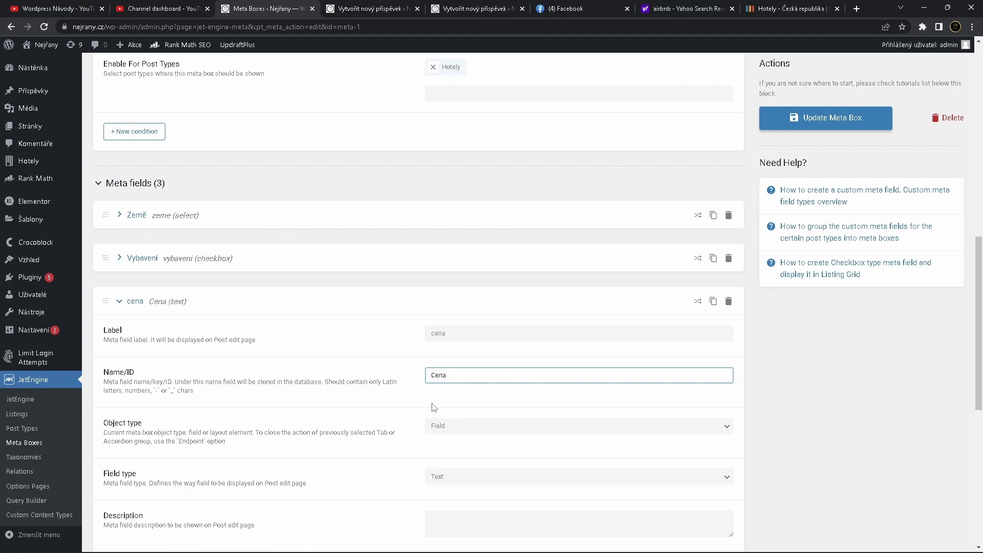
- Set the cena field's type to Number
scroll(437, 410, "down", 3)
left_click(463, 351)
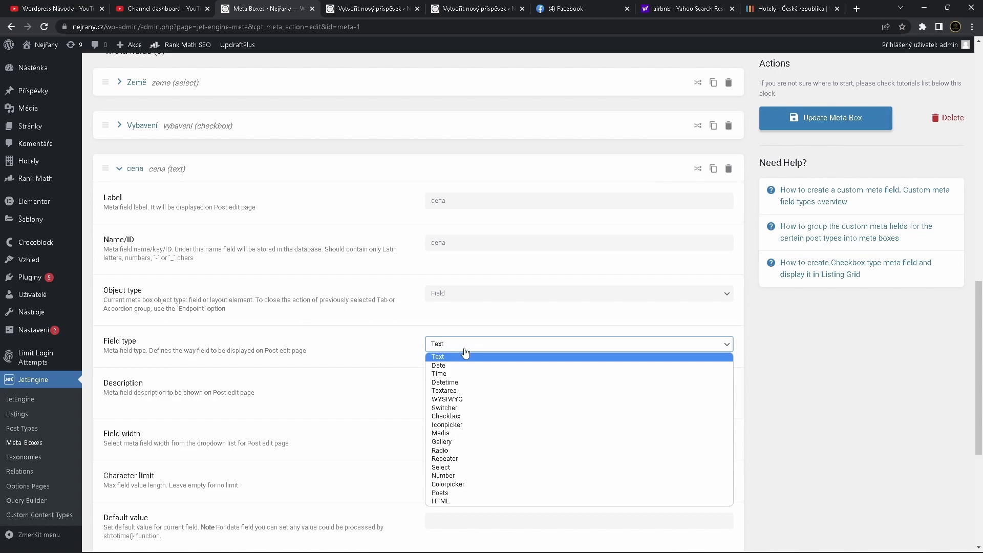
left_click(468, 475)
- Set the cena field's step value to 1000
left_click(496, 386)
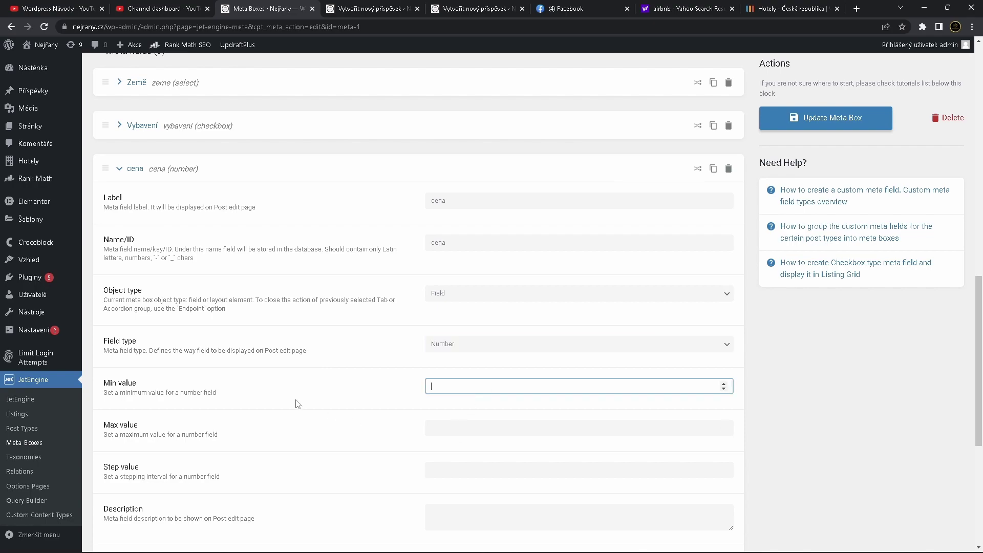
scroll(297, 404, "down", 1)
scroll(297, 404, "down", 1)
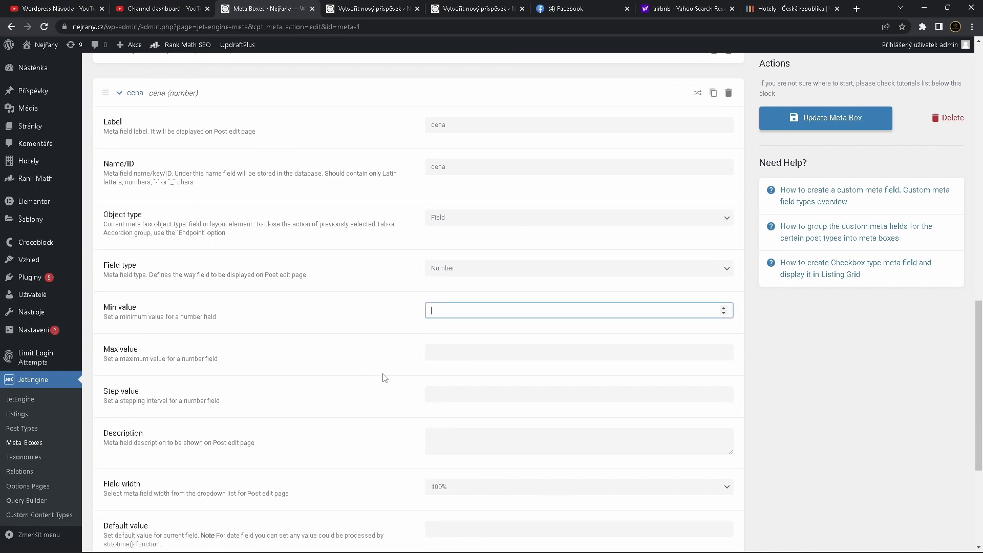
left_click(454, 396)
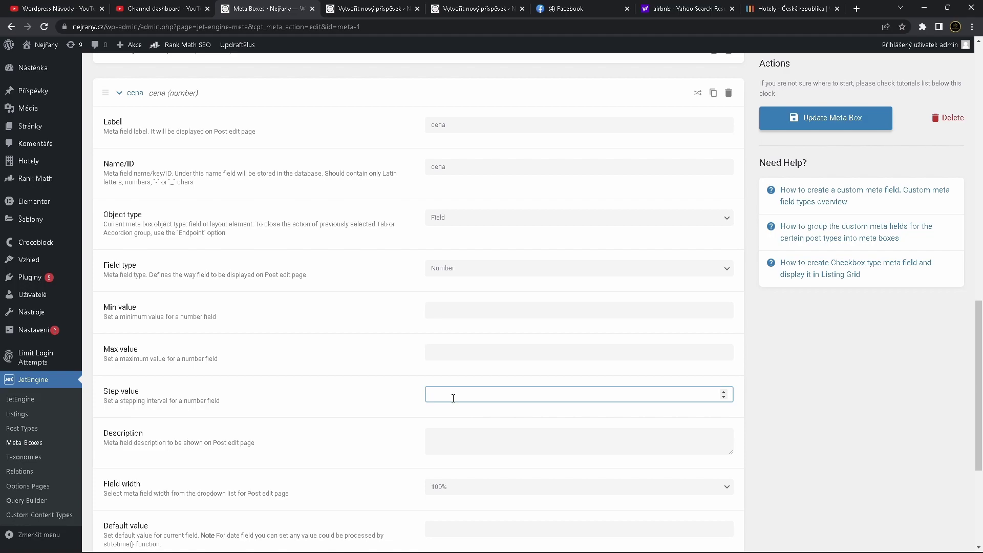
type("1000")
left_click(374, 378)
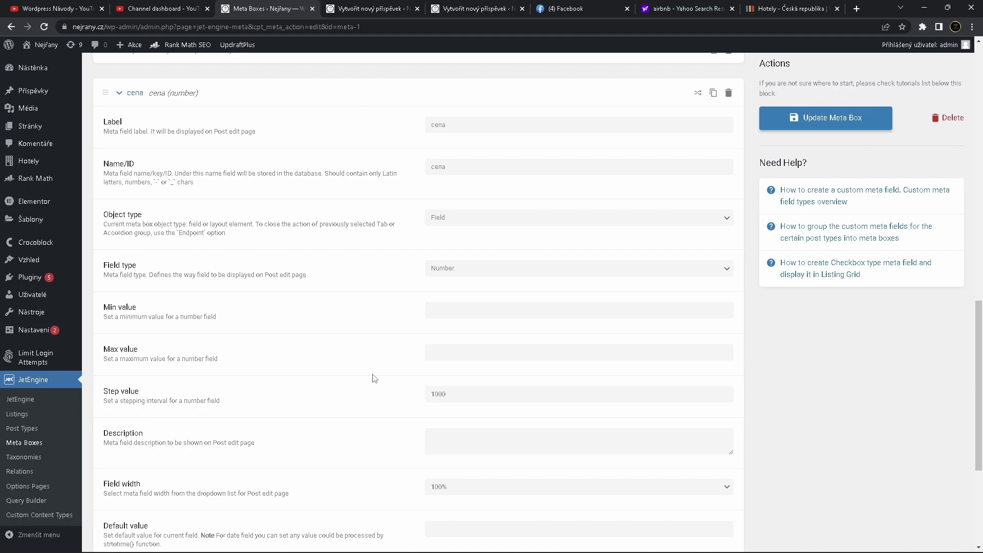
- Change the cena field's step value to 2000 and update the meta box
scroll(373, 378, "down", 3)
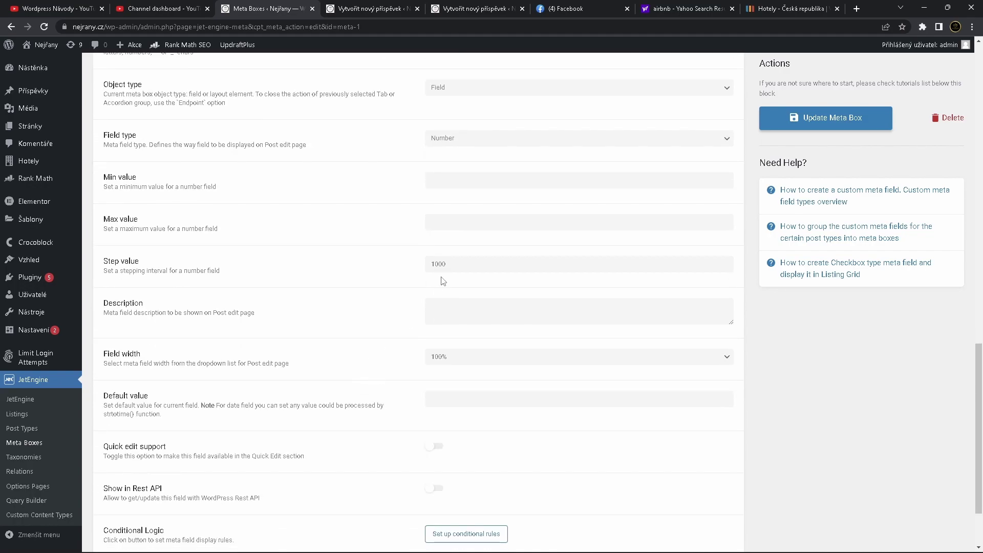
double_click(442, 266)
type("2")
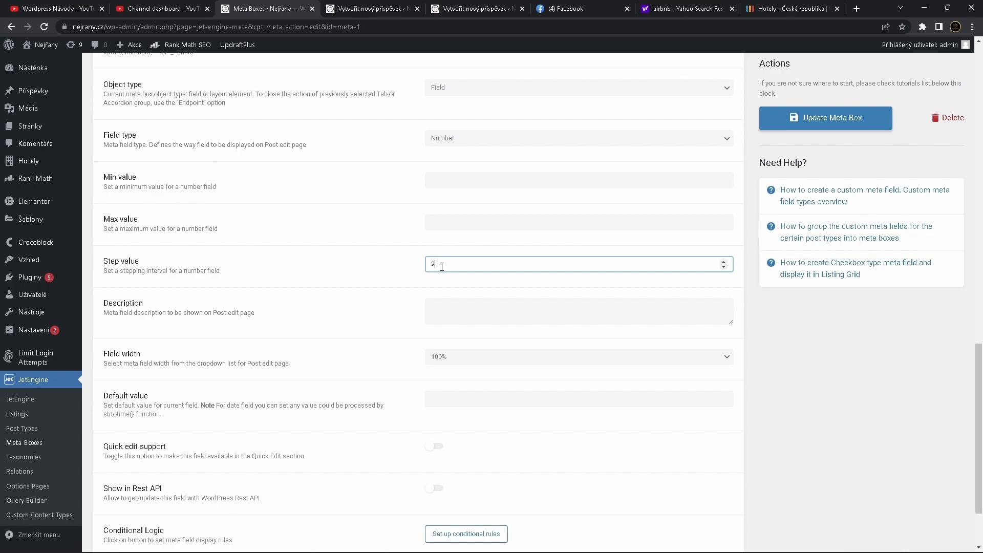
type("000")
left_click(347, 284)
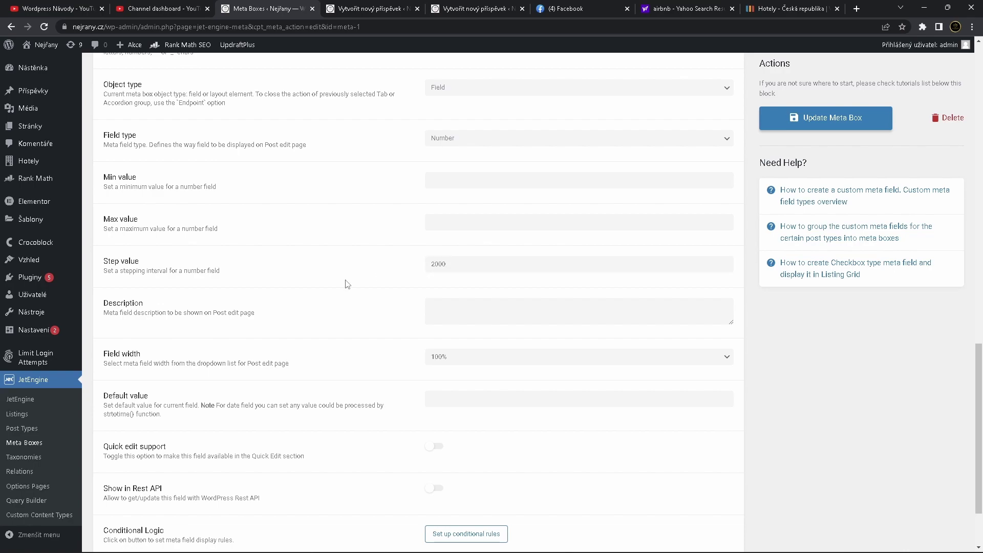
scroll(348, 284, "down", 3)
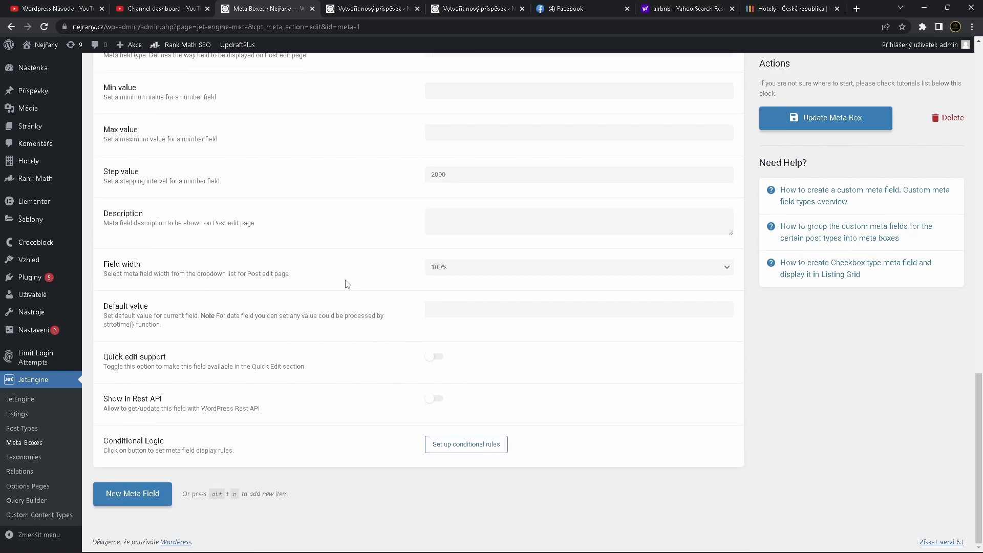
left_click(799, 117)
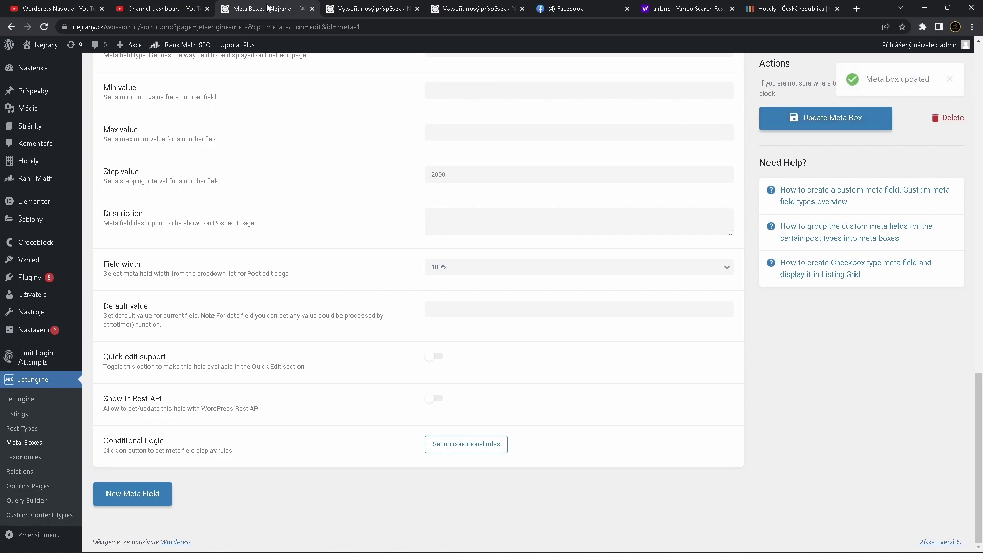
- Reload the new hotel post editor and check the cena number field in Hotely-Meta
left_click(391, 10)
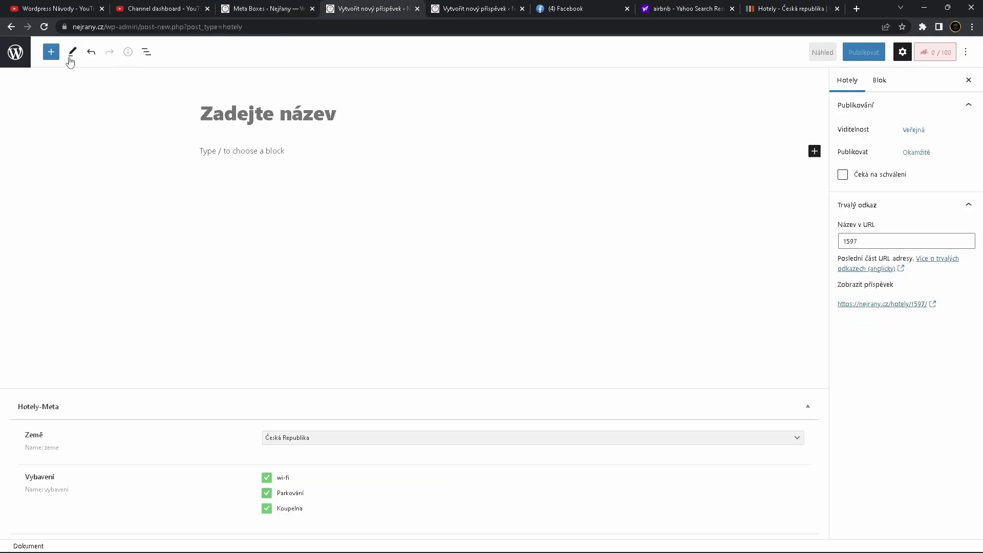
left_click(44, 25)
left_click(508, 101)
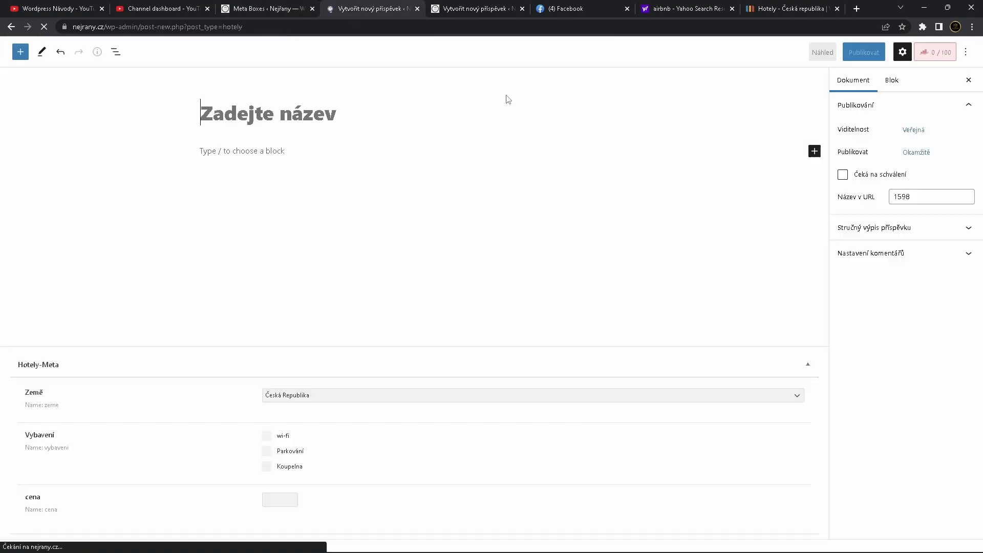
left_click(281, 499)
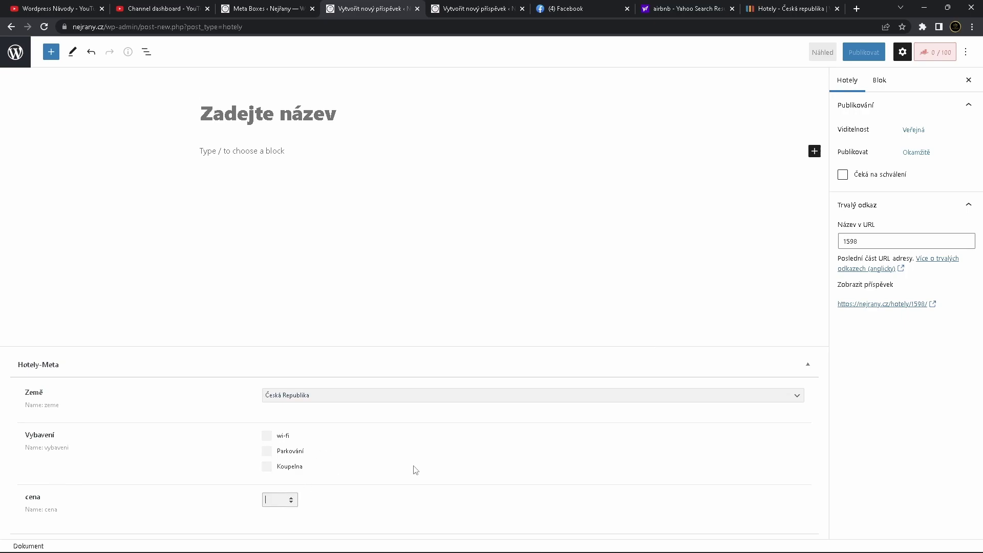
- Collapse the cena field in the meta box settings and add a fourth meta field with the label and Name/ID popisek
key("ctrl+Page_Up")
scroll(292, 408, "up", 6)
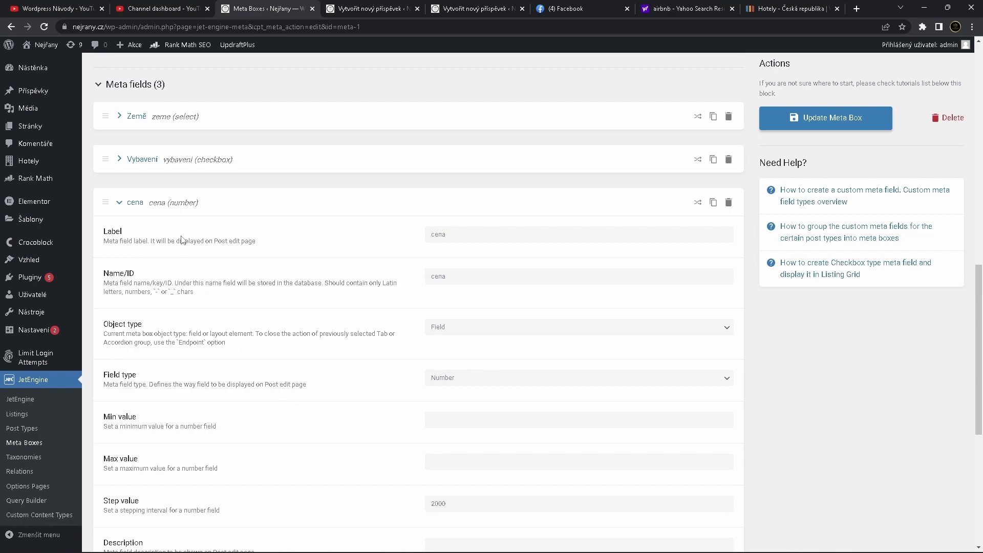
left_click(137, 203)
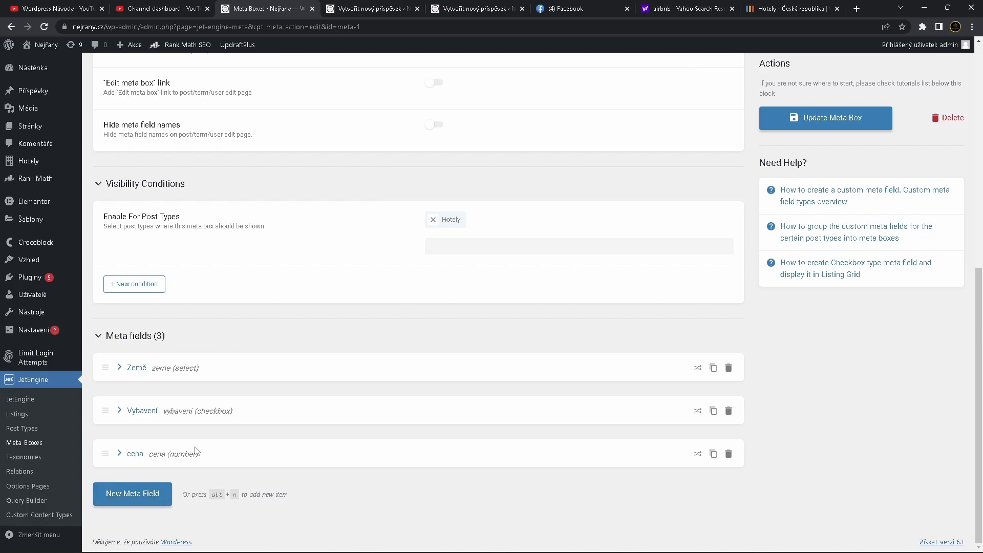
left_click(144, 494)
scroll(344, 421, "down", 5)
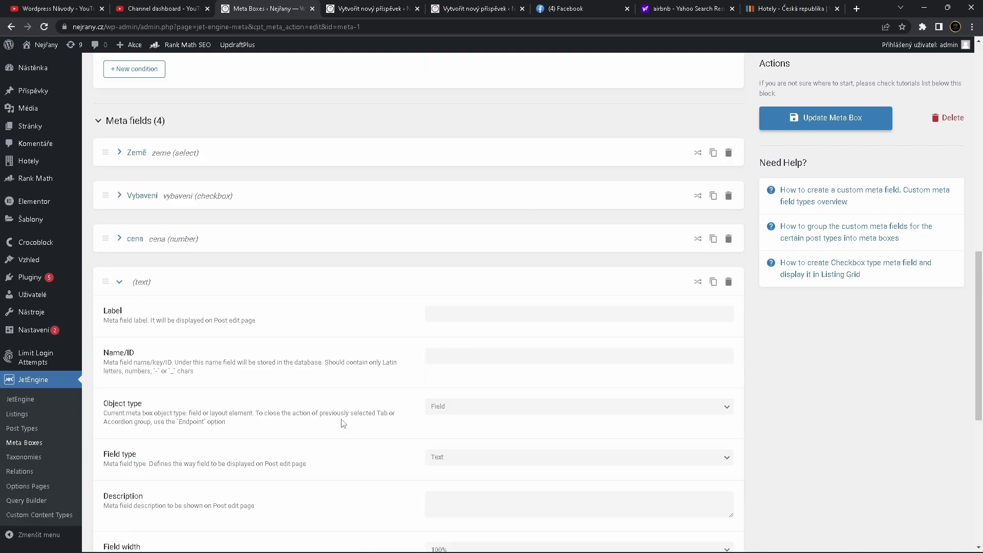
left_click(455, 269)
type("popisek")
left_click(458, 318)
- Review the popisek field's type choices, keep Text, and look over its remaining settings
scroll(458, 317, "down", 2)
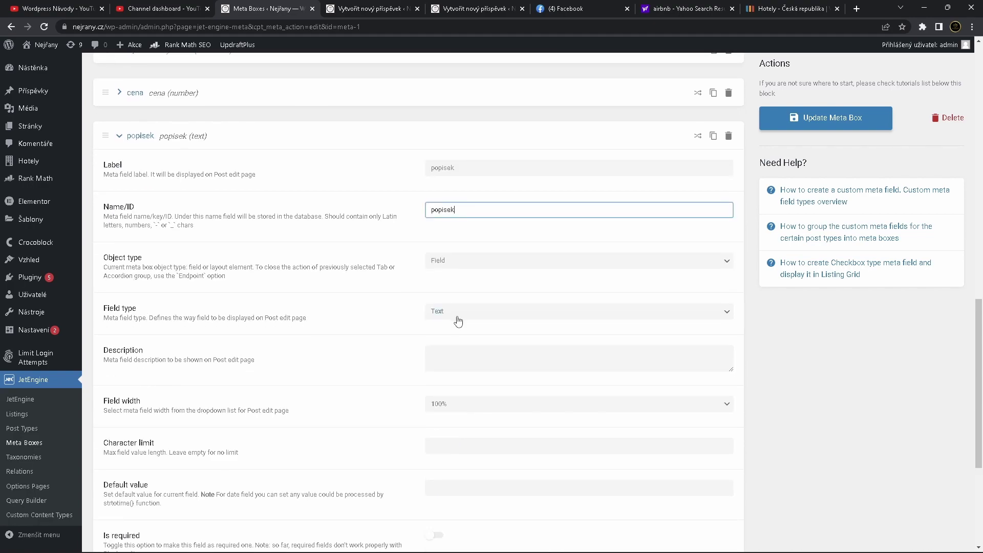
left_click(455, 318)
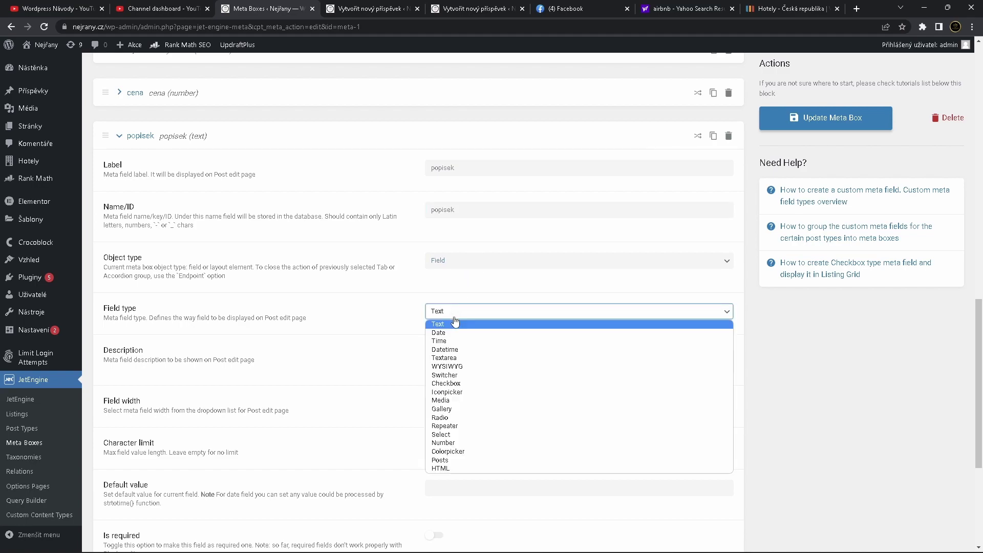
left_click(463, 326)
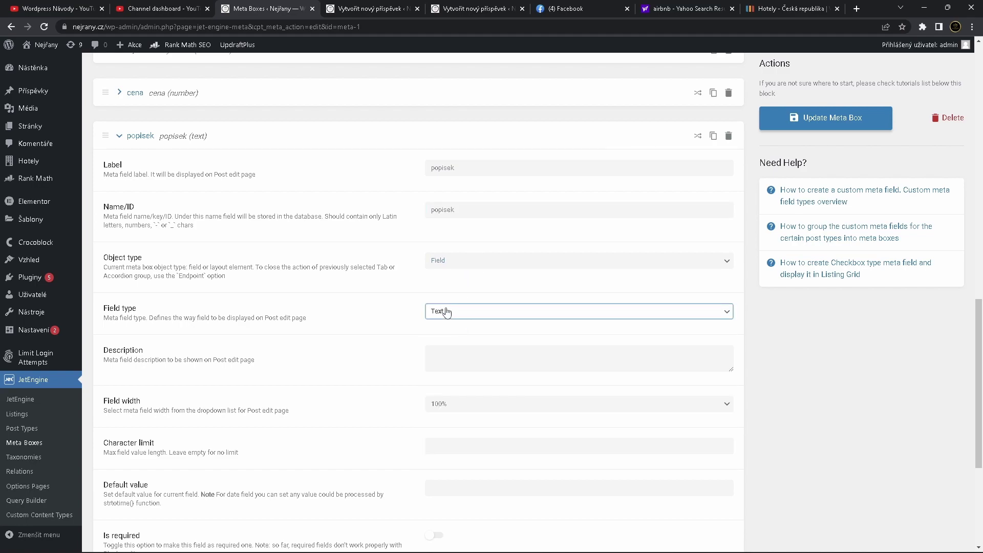
left_click(457, 356)
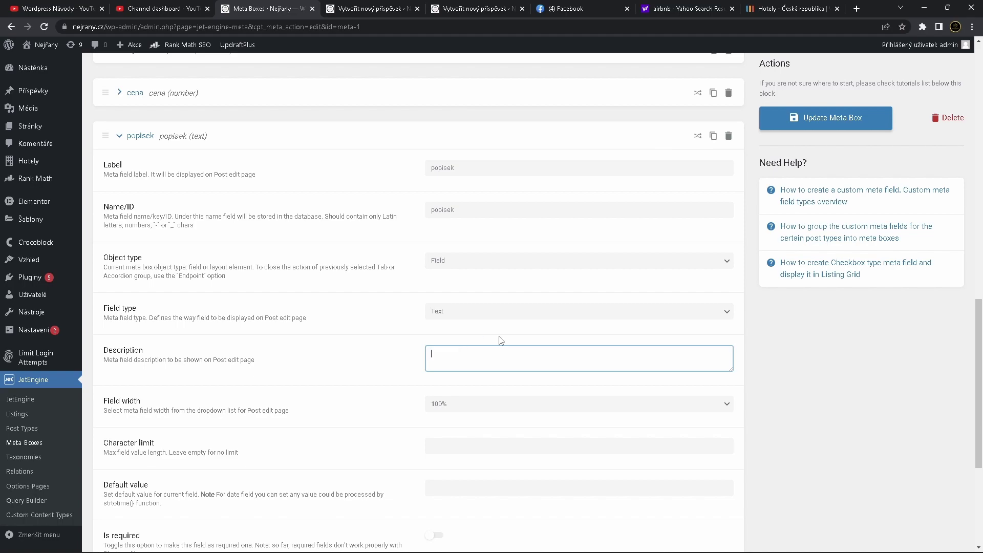
scroll(501, 341, "down", 2)
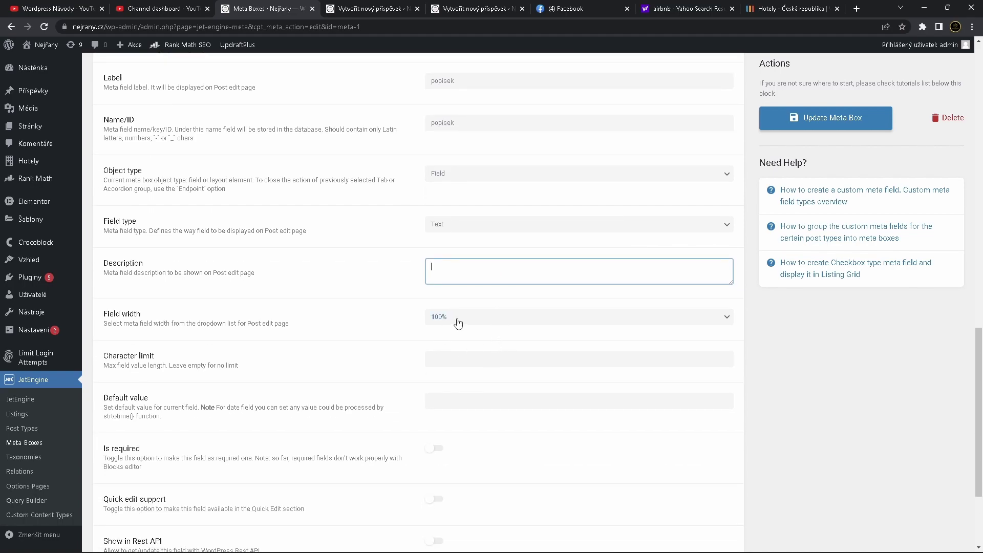
scroll(459, 321, "down", 2)
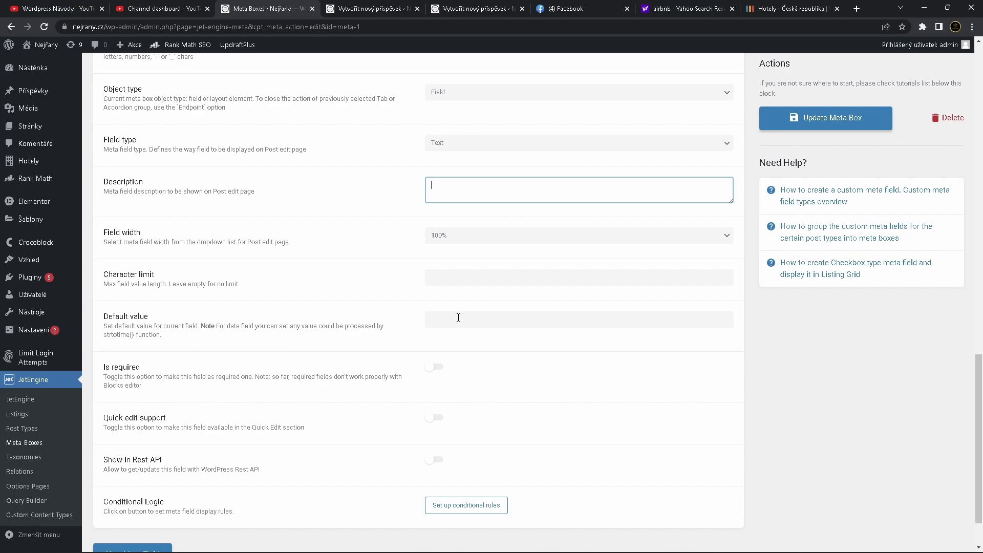
scroll(458, 317, "down", 2)
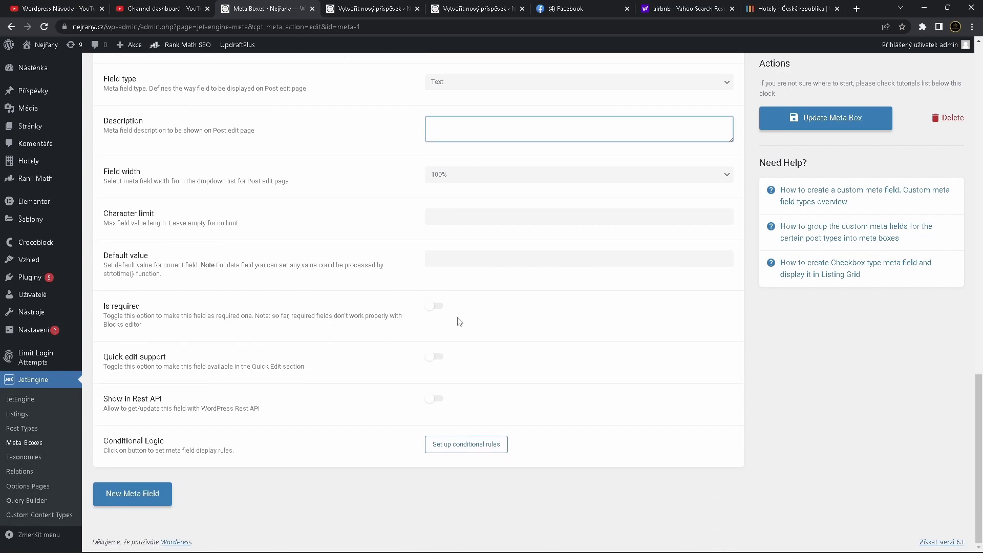
- Set the popisek field's type to WYSIWYG and update the meta box
scroll(459, 321, "up", 5)
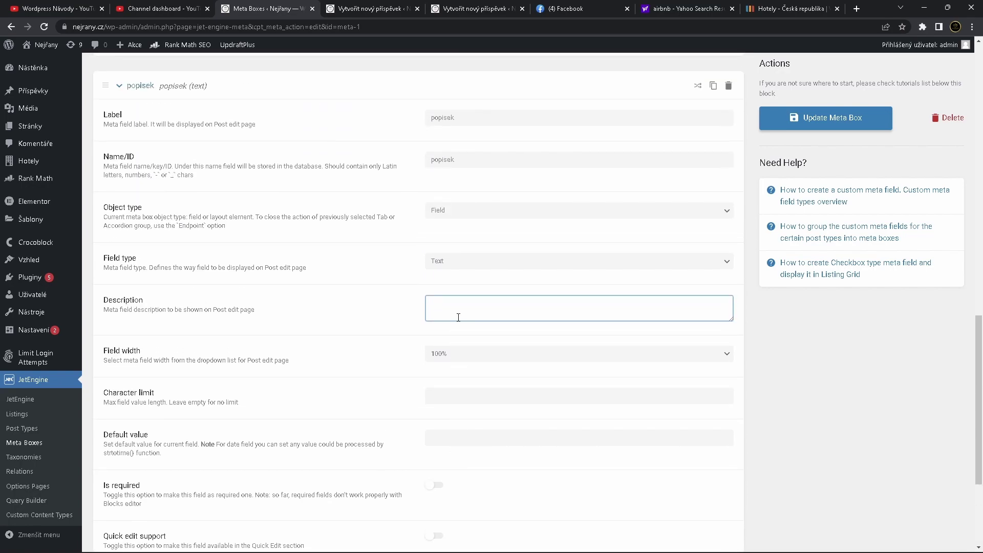
left_click(458, 322)
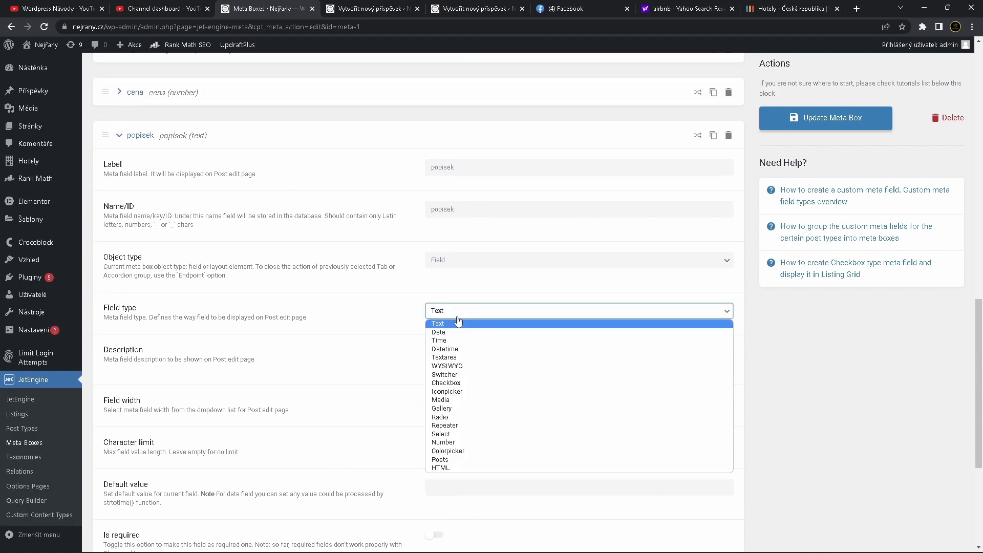
left_click(476, 365)
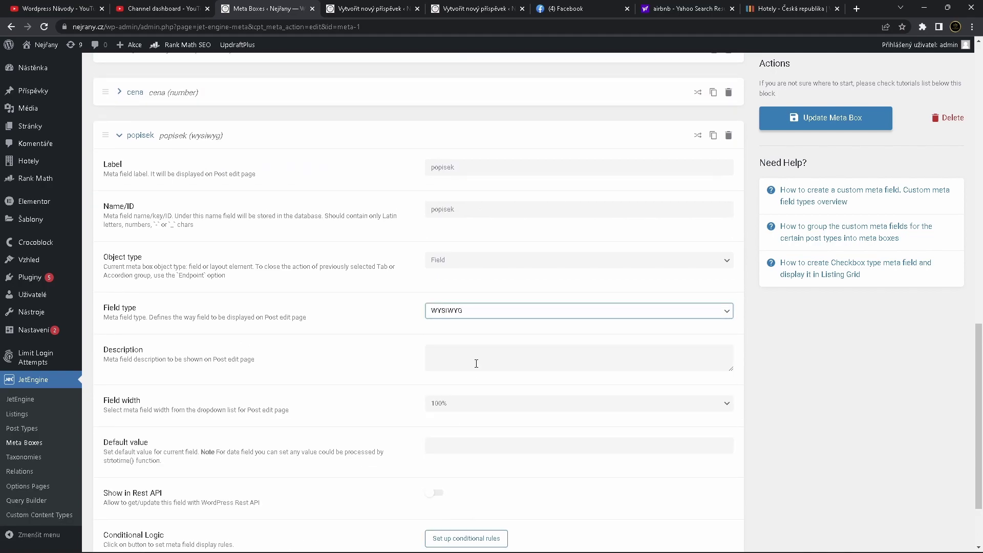
left_click(476, 364)
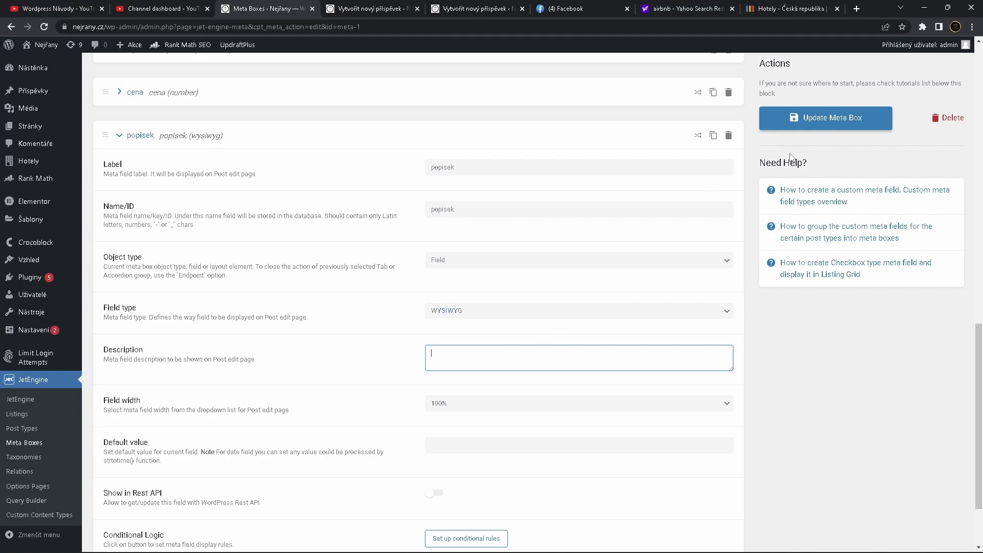
left_click(824, 117)
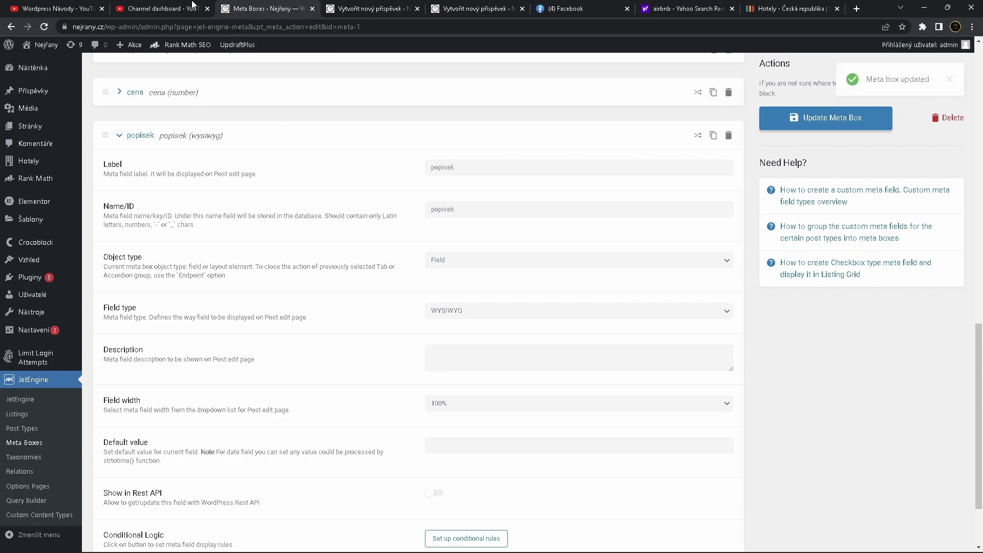
- Reload the new hotel post editor and examine the popisek editor field in Hotely-Meta
left_click(380, 6)
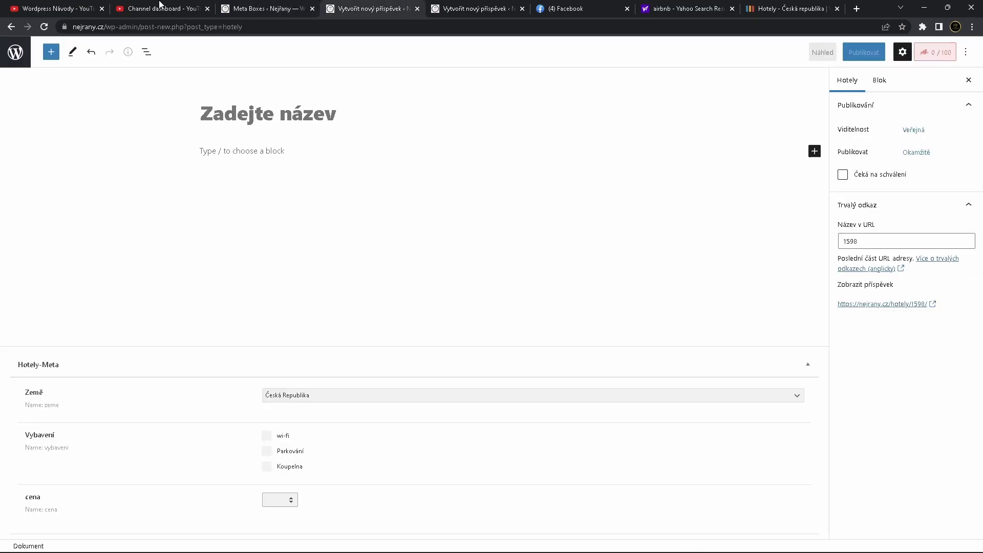
left_click(45, 27)
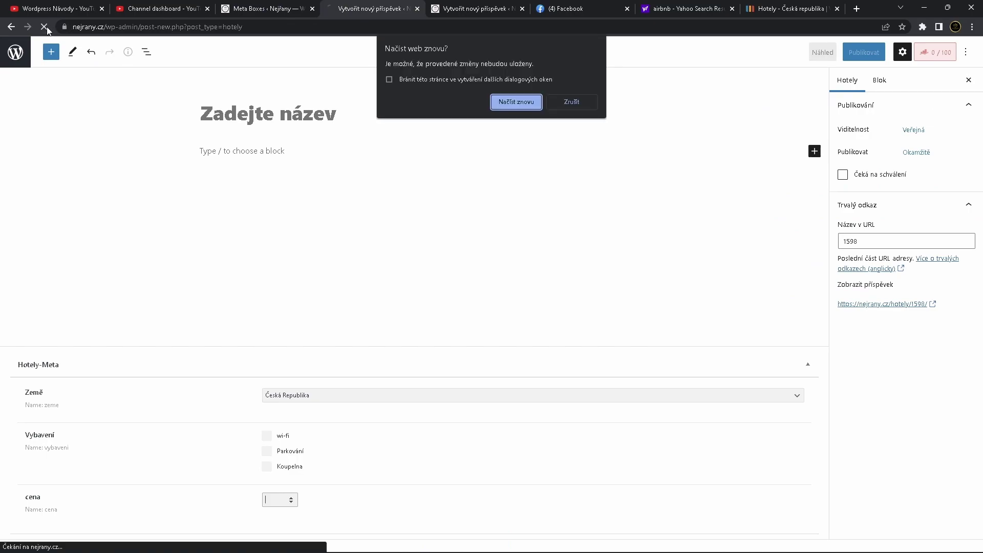
left_click(527, 102)
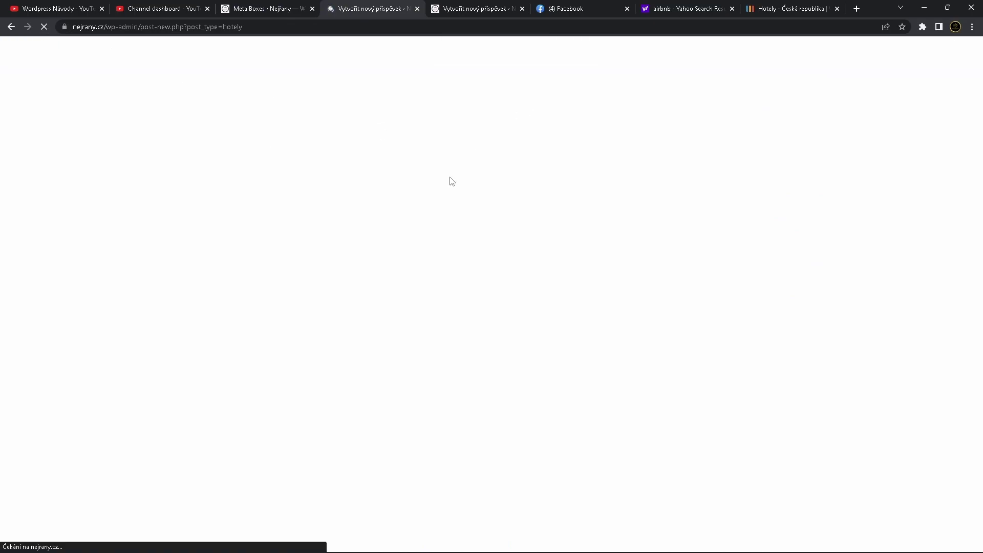
scroll(385, 327, "down", 3)
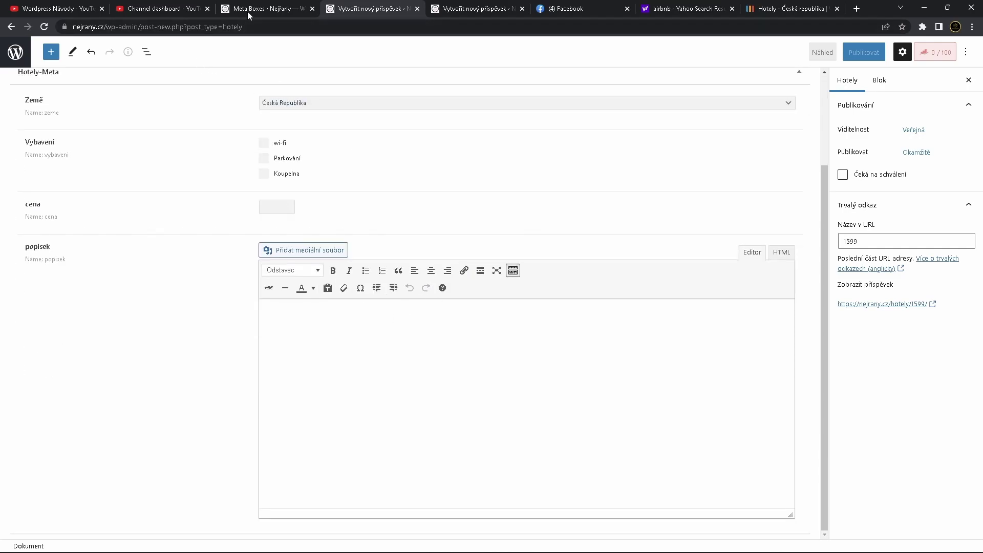
- Return to the meta box settings, set the popisek field's type back to Text and update the meta box
left_click(283, 6)
left_click(453, 266)
left_click(453, 267)
left_click(462, 315)
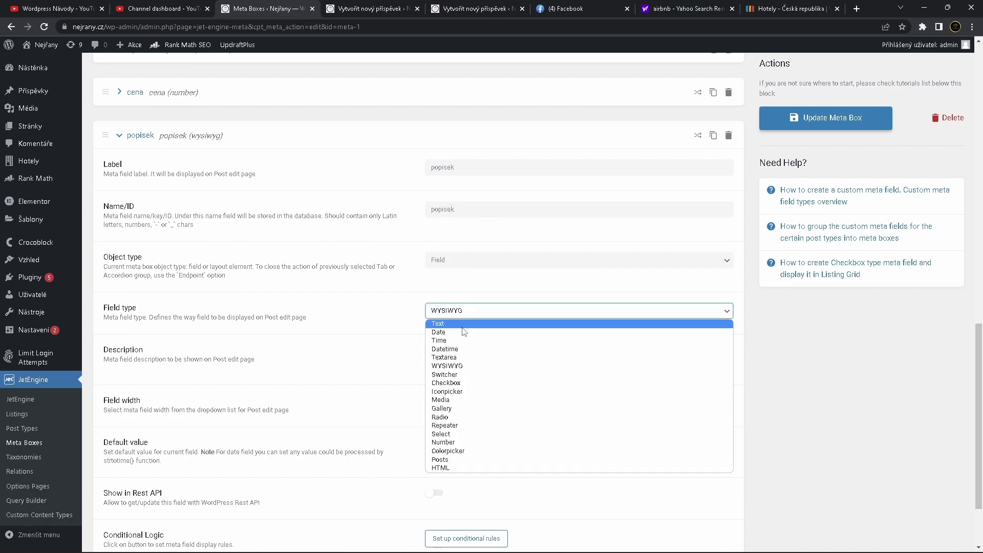
left_click(462, 324)
left_click(782, 127)
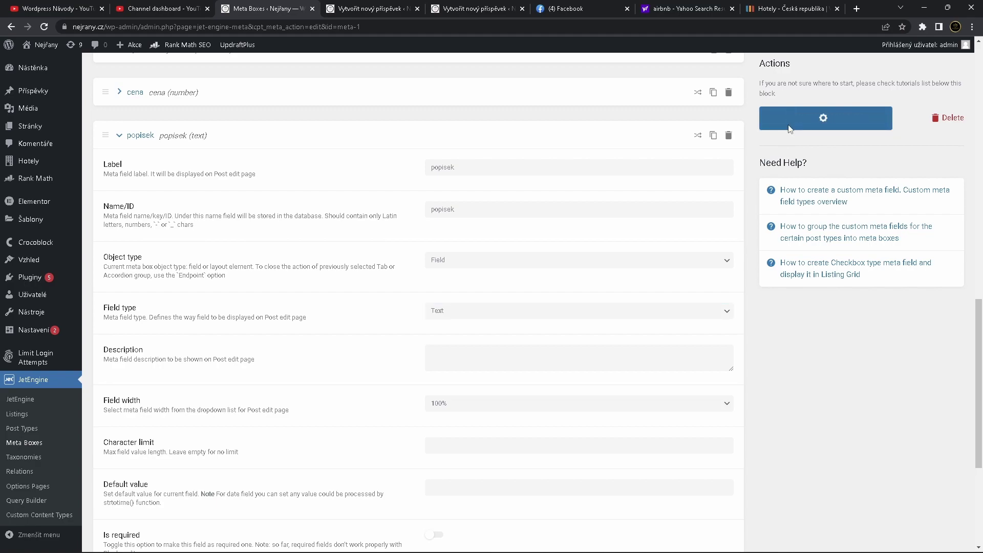
- Reload the new hotel post editor and check the popisek text field in Hotely-Meta
left_click(371, 8)
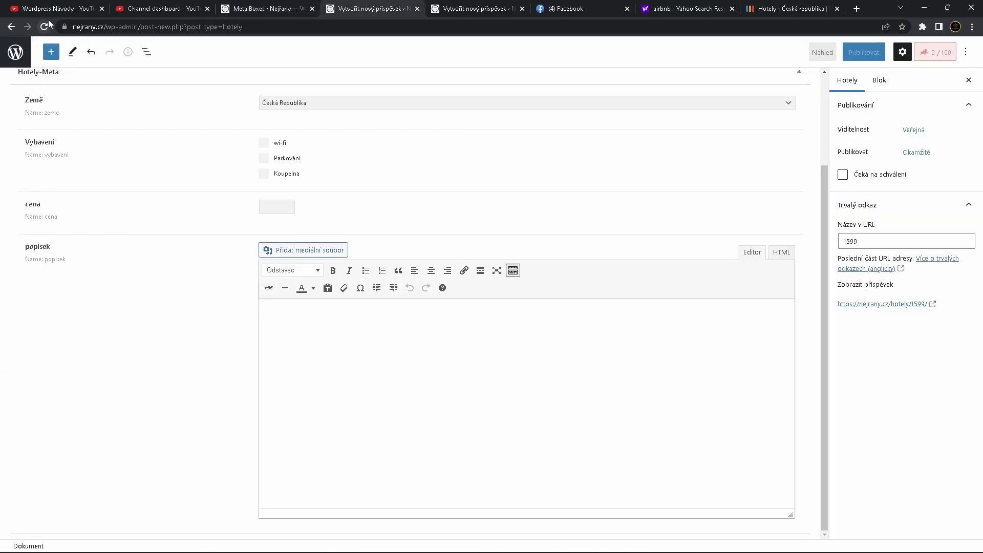
left_click(49, 26)
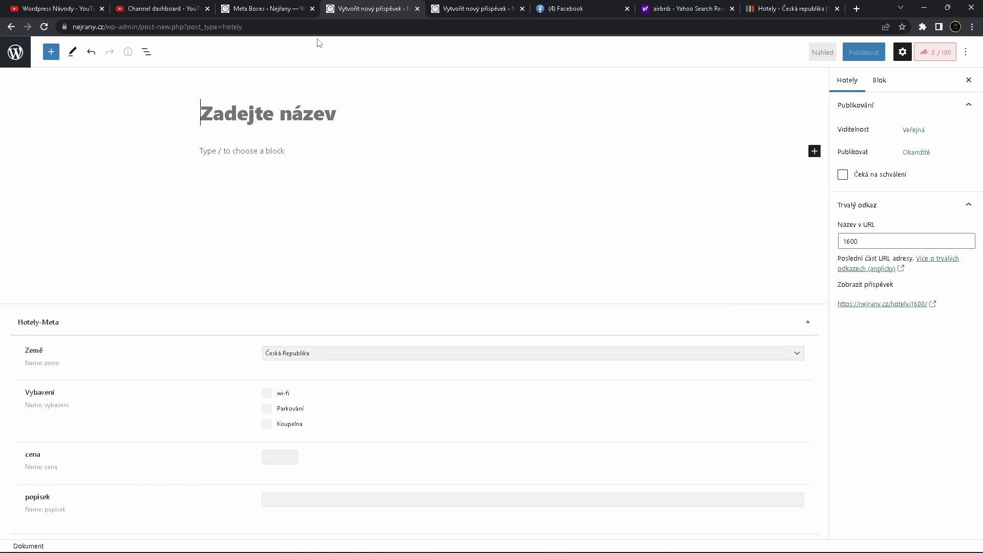
- Collapse the popisek field in the meta box settings and add a fifth meta field with the label and Name/ID galerie
left_click(264, 9)
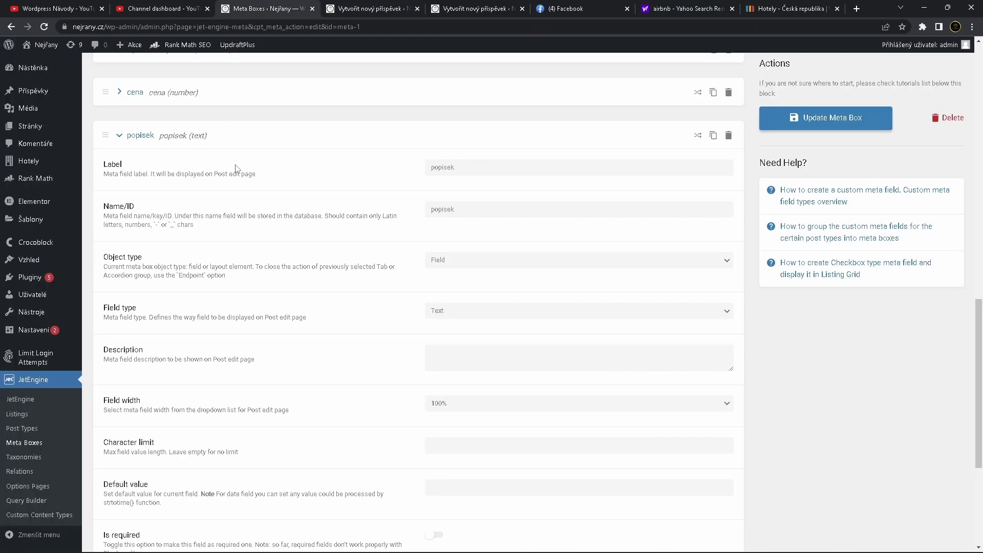
left_click(132, 136)
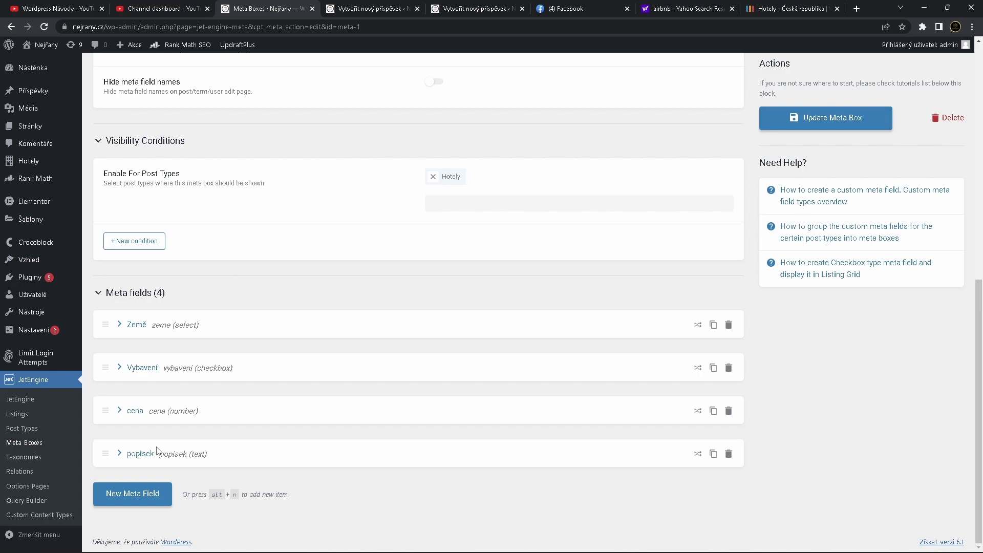
left_click(158, 500)
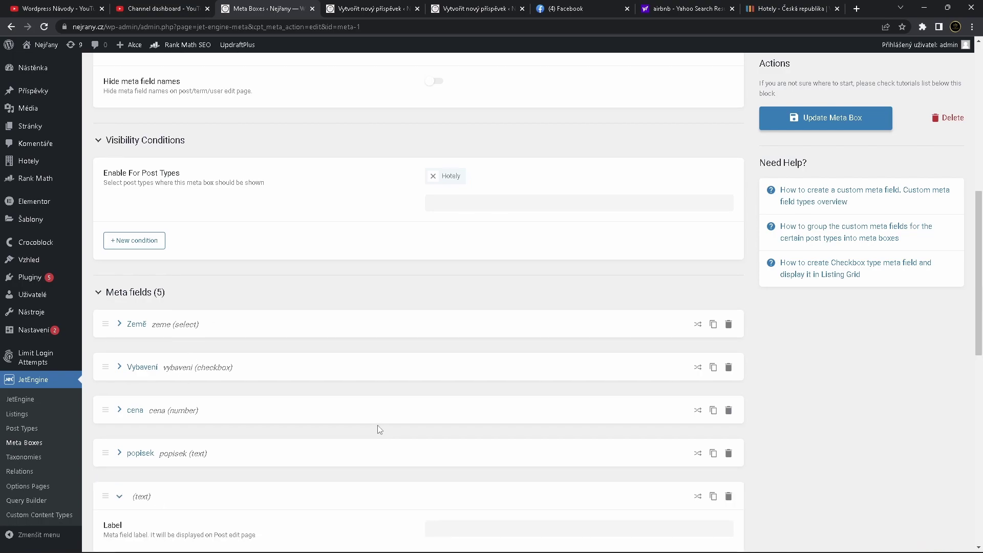
scroll(379, 427, "down", 5)
left_click(483, 264)
type("galerie")
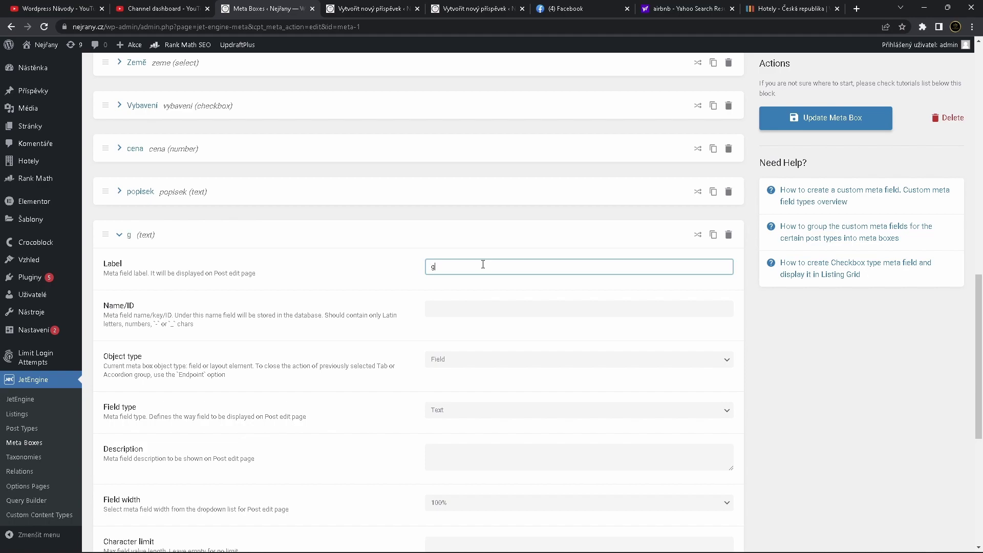
left_click(485, 308)
key("ctrl+a")
type("Galeria")
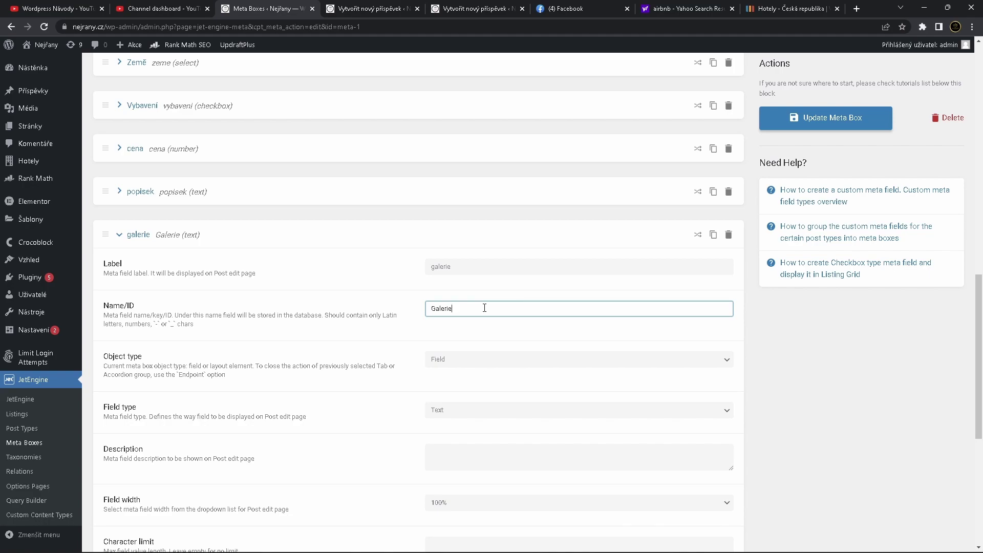
left_click(398, 344)
- Set the galerie field's type to Media and look over its remaining settings
scroll(398, 345, "down", 2)
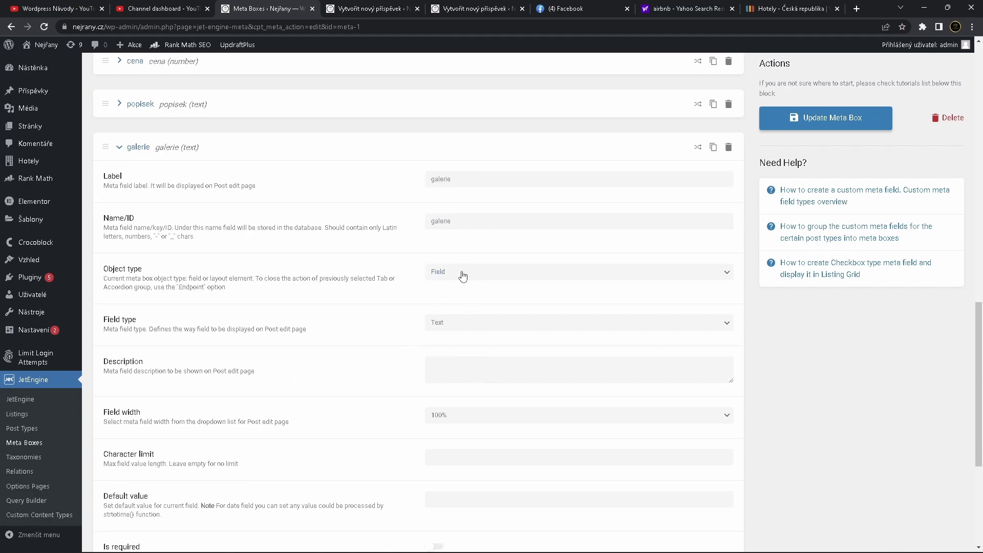
left_click(467, 323)
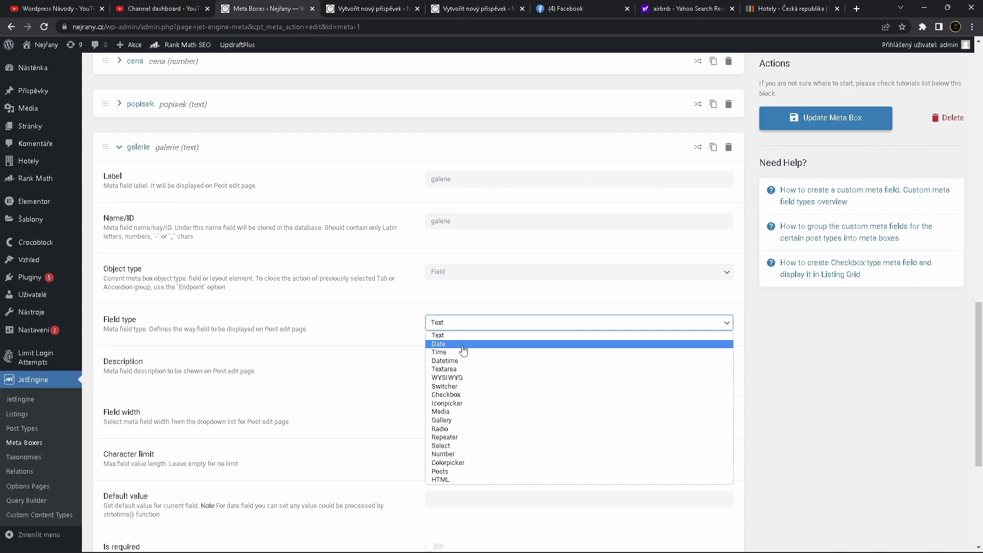
left_click(469, 411)
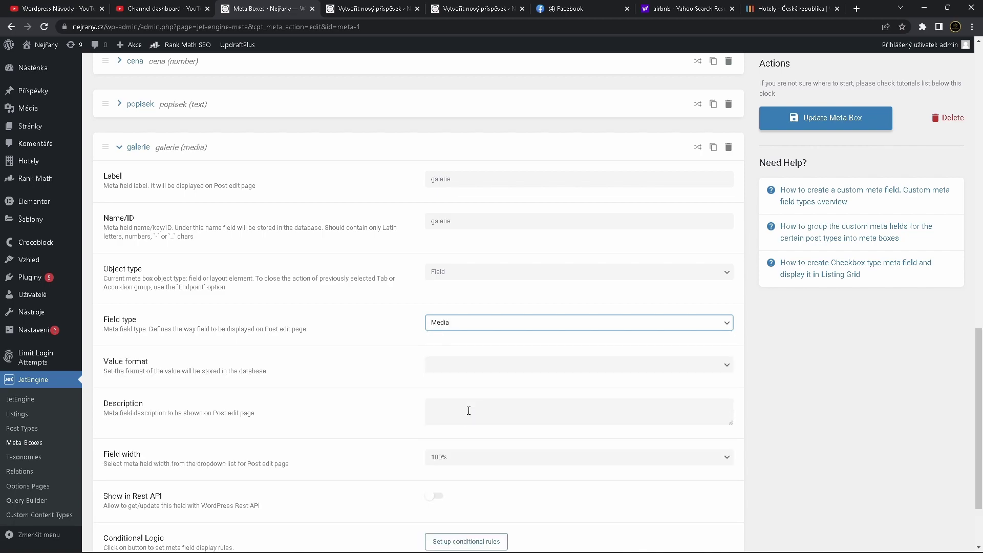
scroll(363, 363, "down", 2)
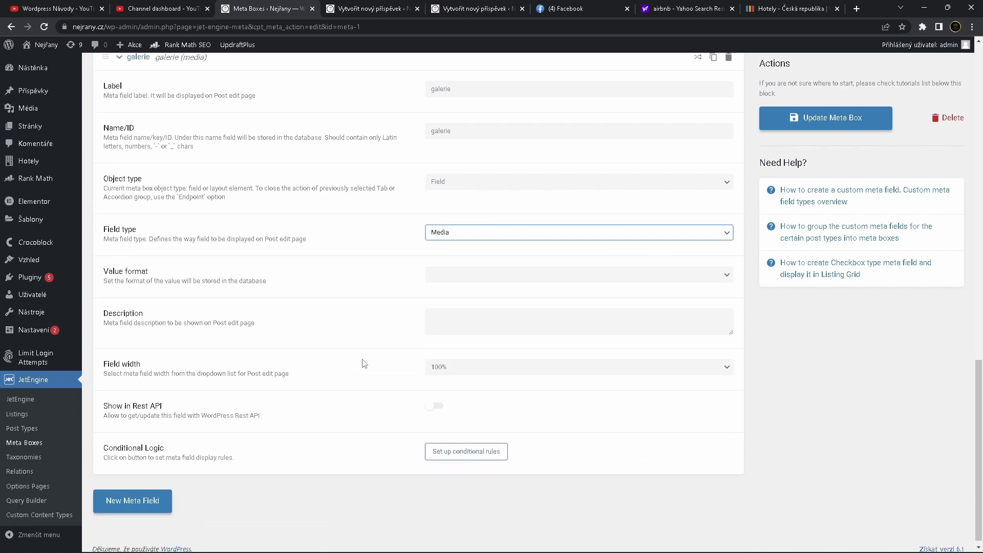
scroll(364, 363, "up", 2)
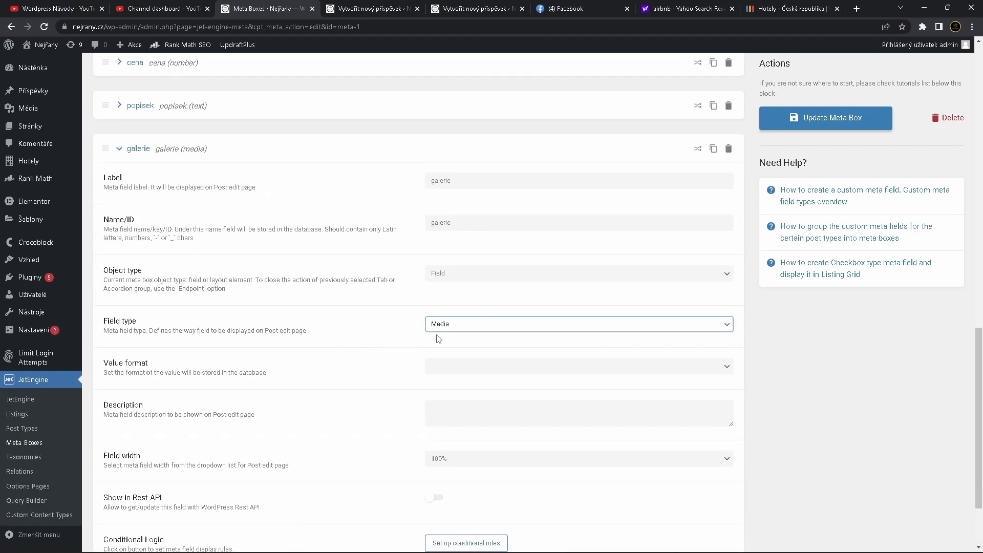
- Change the galerie field's type to Gallery and update the meta box
left_click(455, 328)
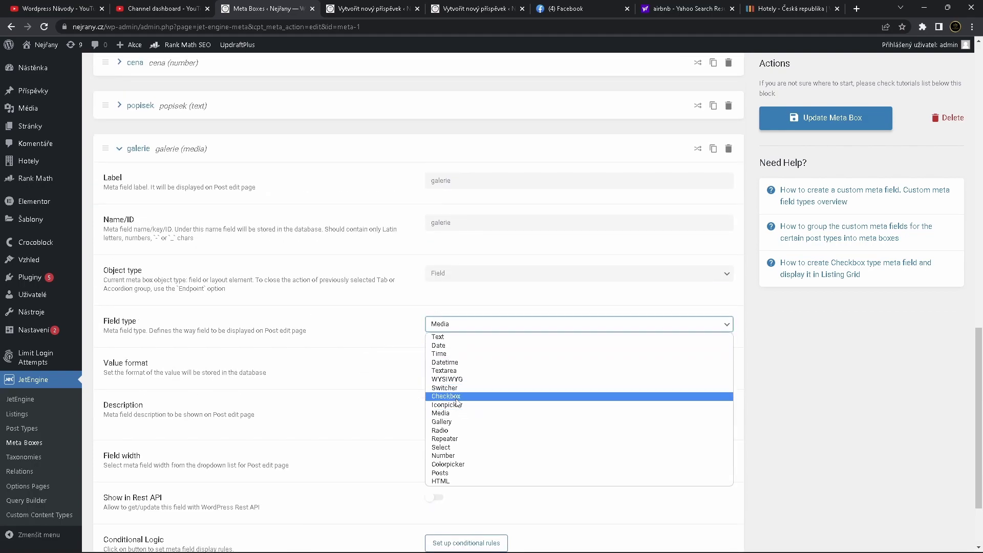
left_click(461, 422)
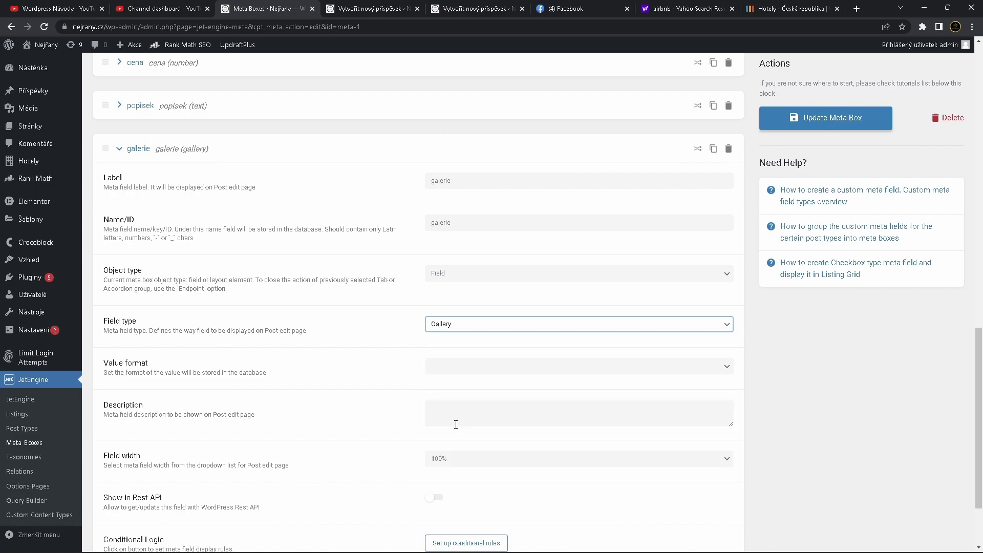
left_click(375, 372)
scroll(375, 372, "down", 1)
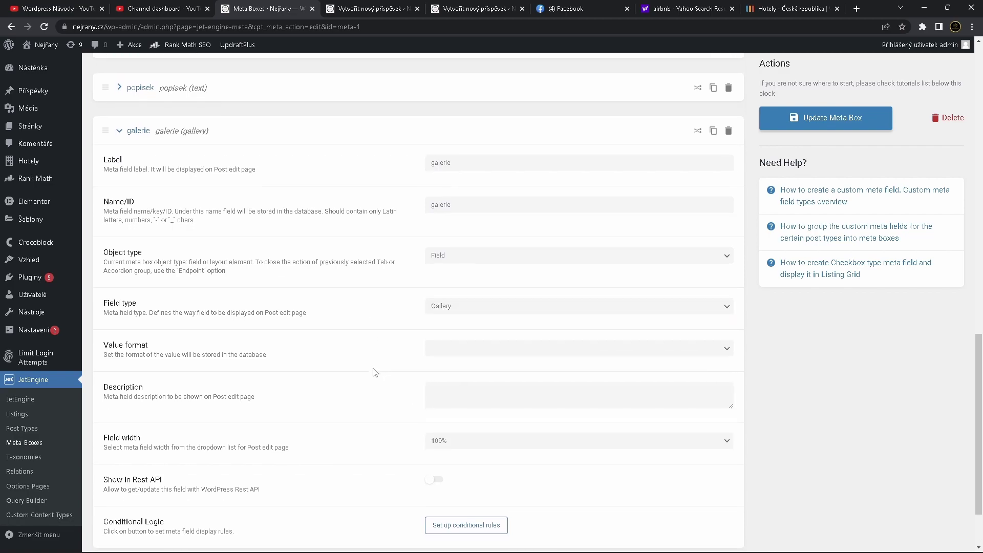
left_click(795, 127)
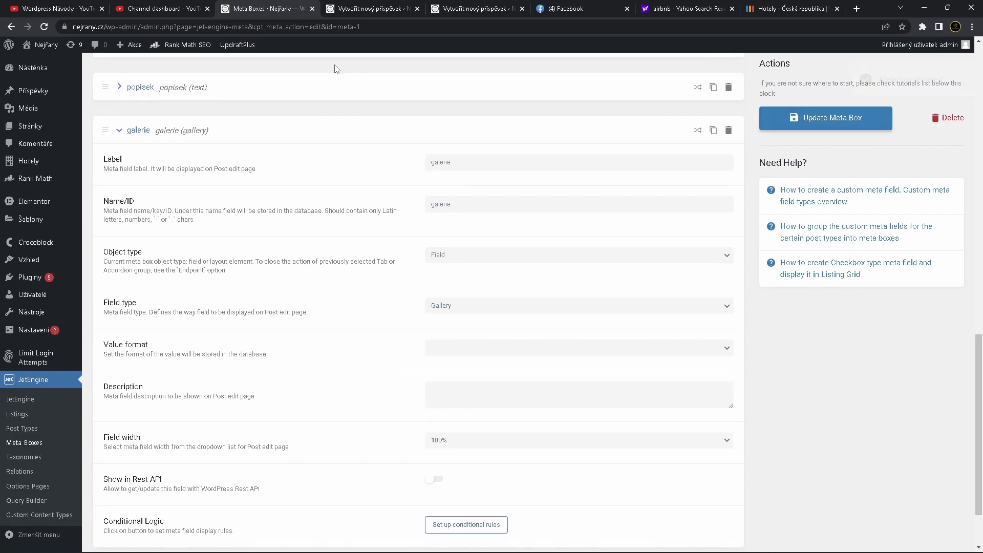
- Reload the new hotel post editor and inspect the galerie field's media library picker without choosing an image
left_click(352, 13)
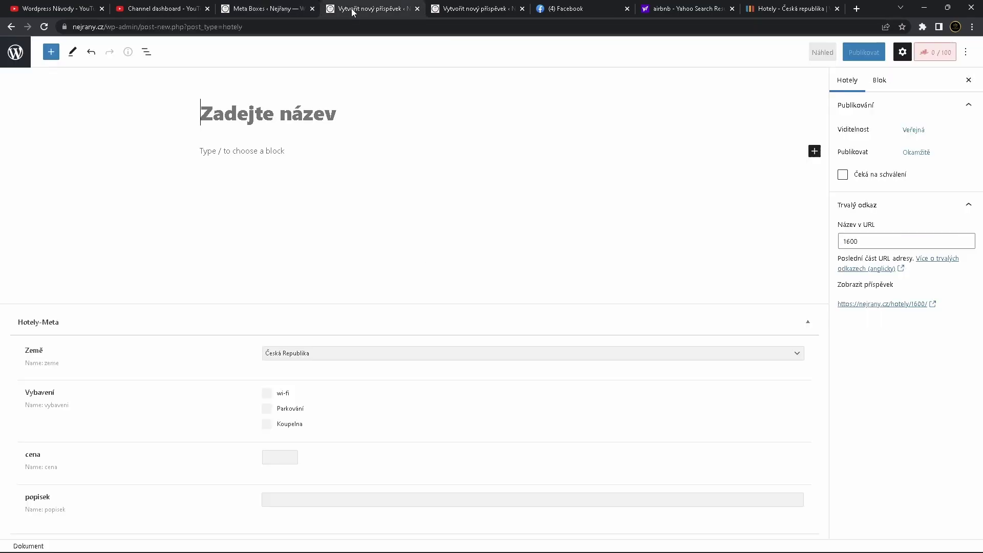
left_click(45, 27)
left_click(505, 102)
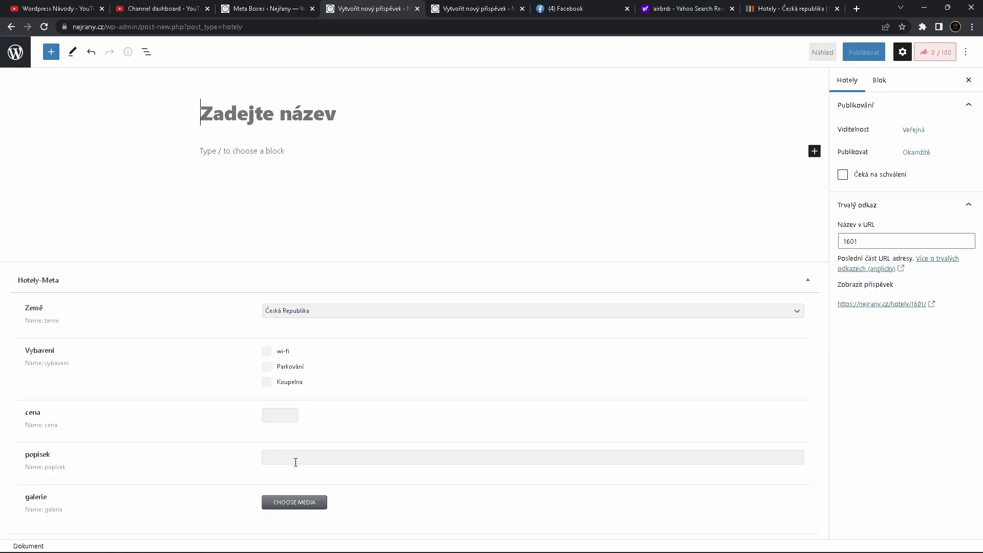
left_click(308, 503)
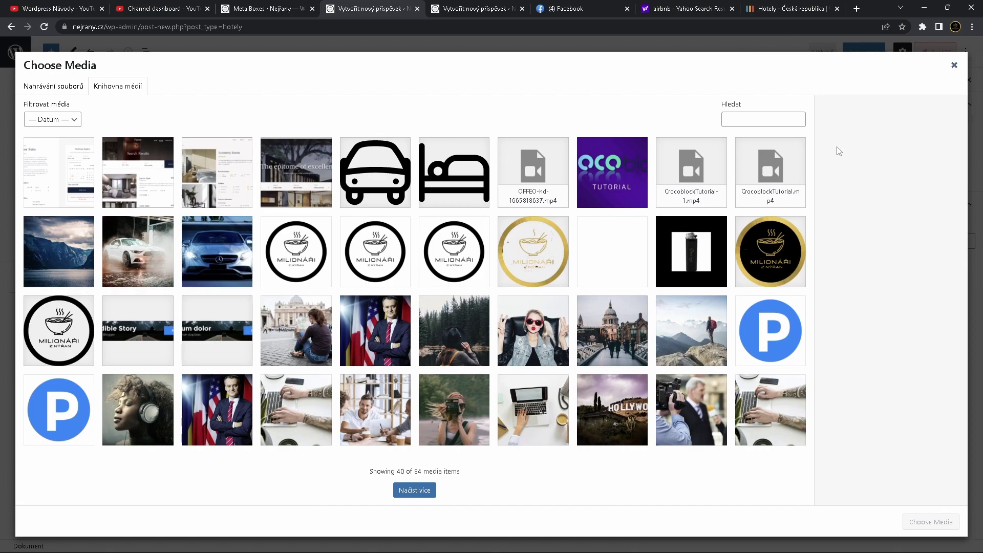
left_click(954, 65)
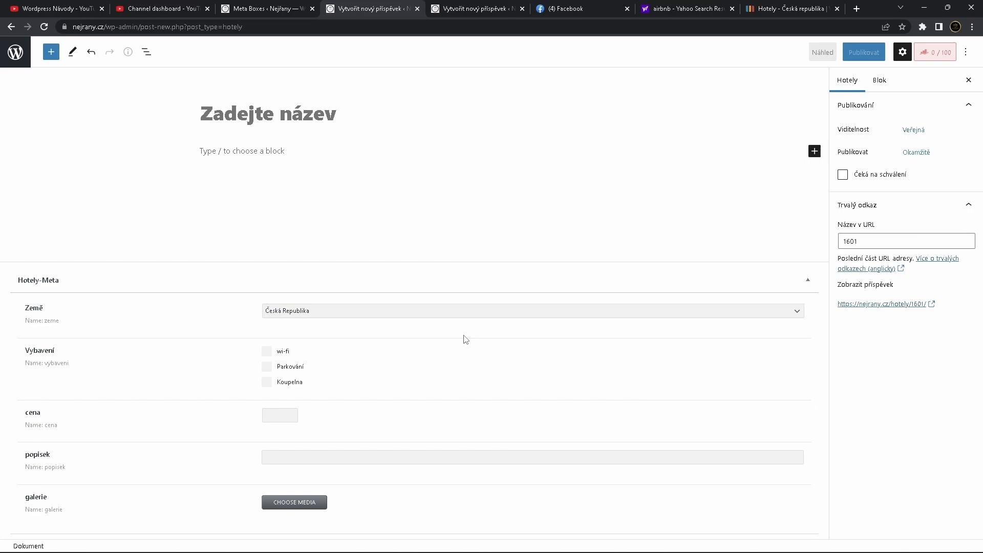
- Return to the meta box settings, set the galerie field's type to Media and update the meta box
left_click(235, 9)
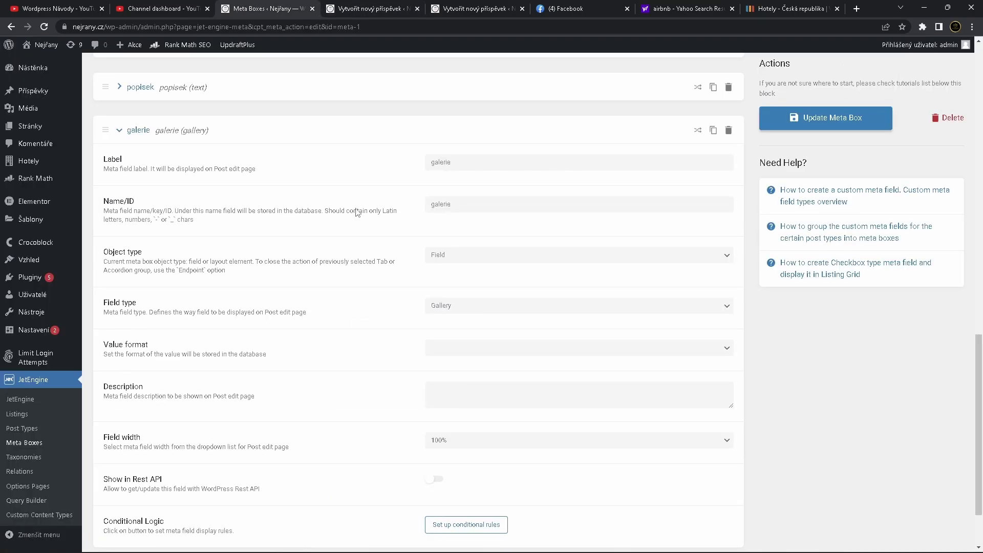
left_click(463, 307)
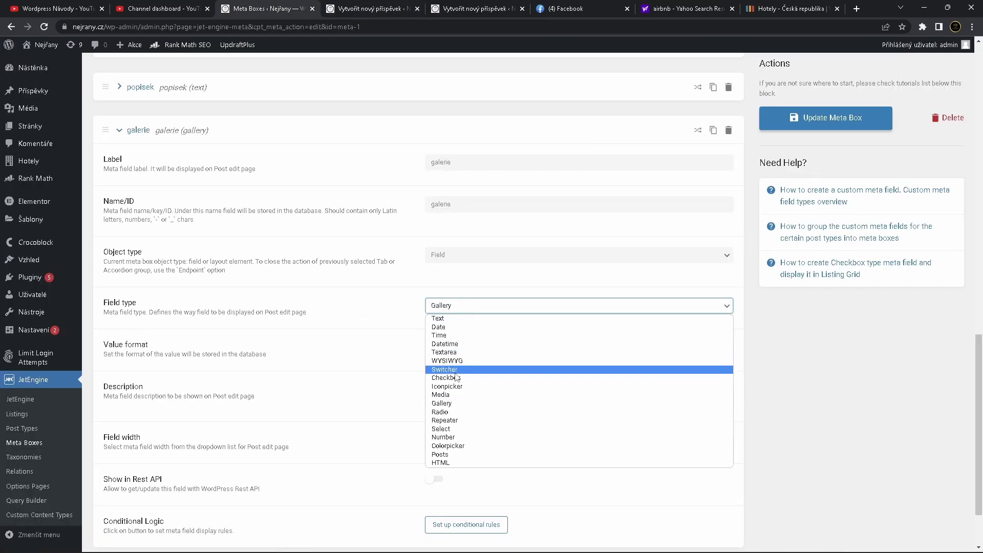
left_click(450, 395)
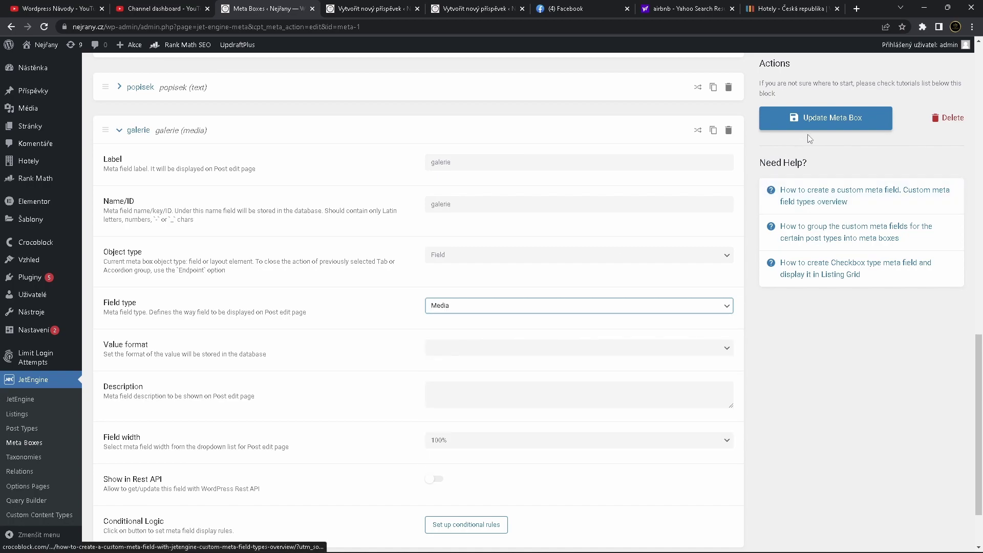
left_click(821, 122)
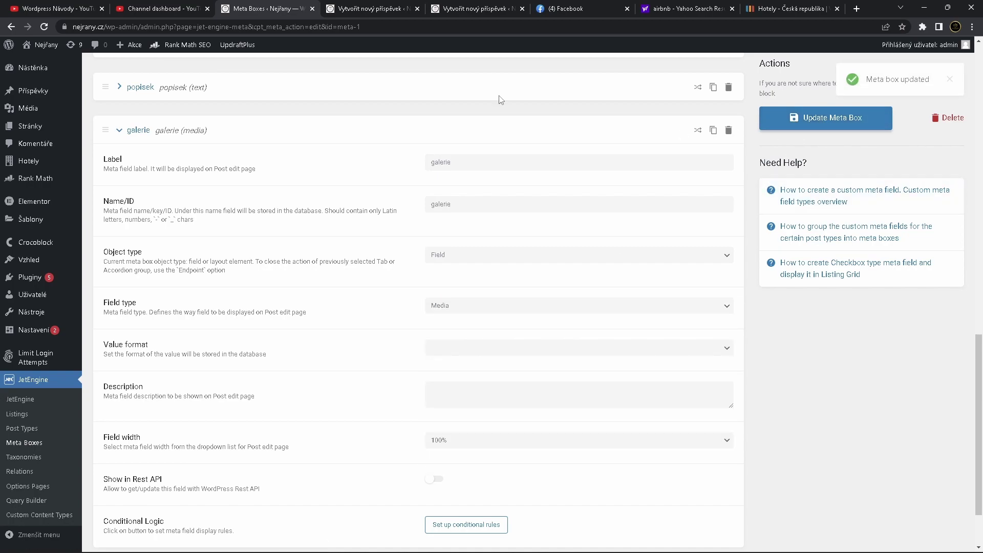
- Reload the new hotel post editor and choose the blue car photo pexels-mike-b-120049 for the galerie field
left_click(370, 14)
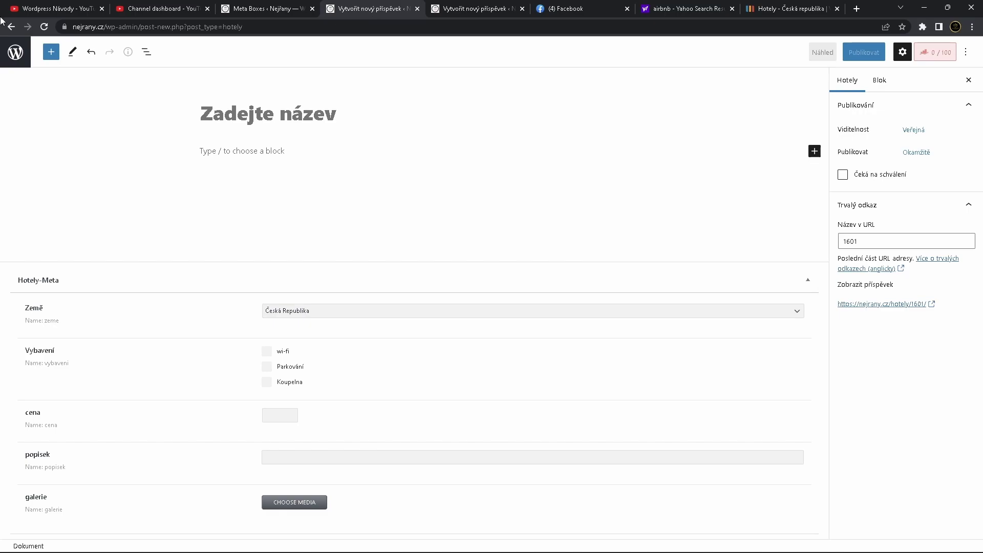
left_click(44, 27)
left_click(517, 104)
left_click(304, 503)
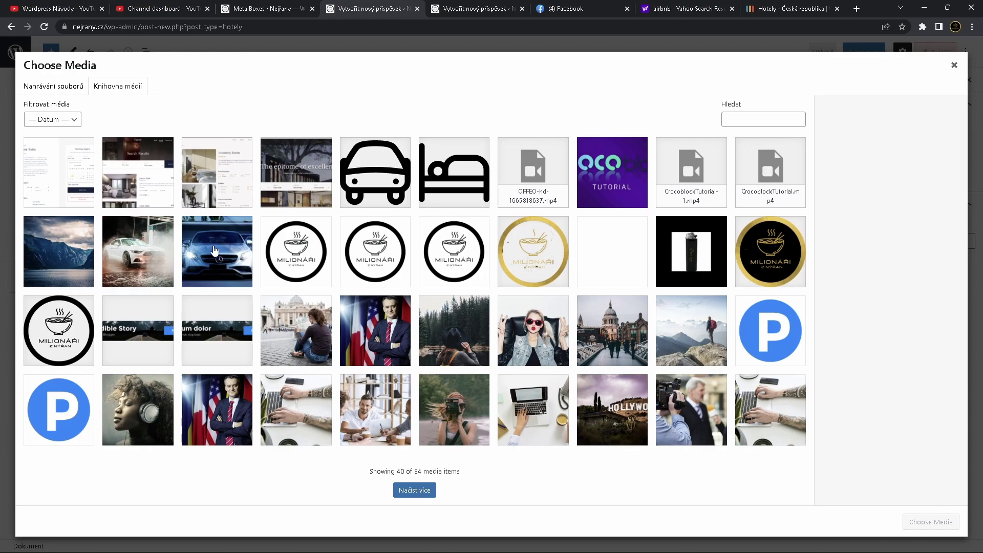
left_click(209, 252)
left_click(144, 254)
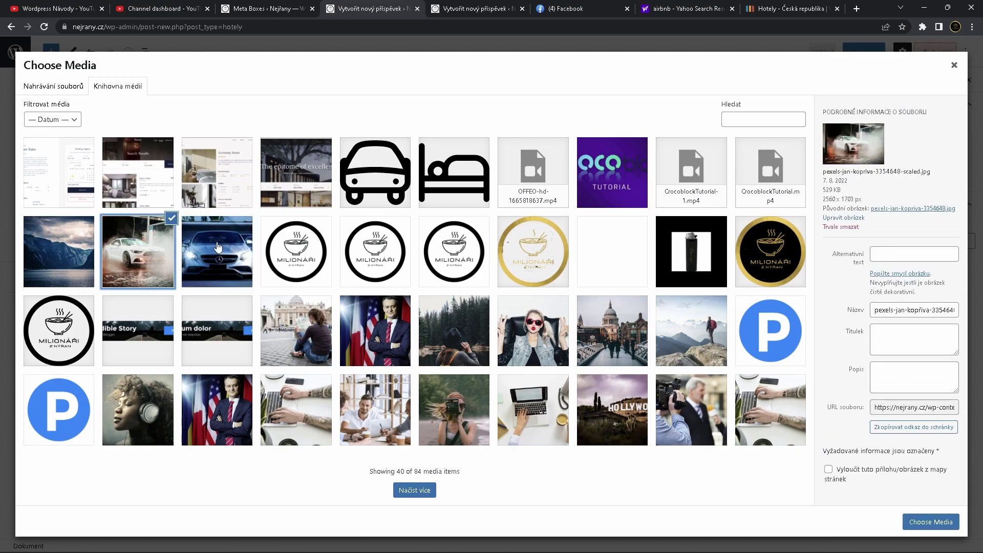
left_click(214, 248)
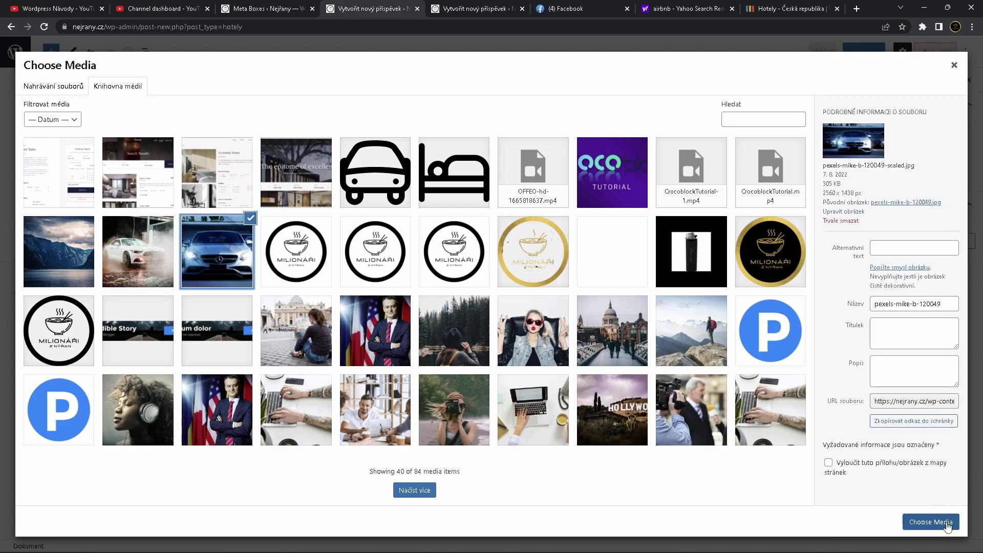
left_click(947, 525)
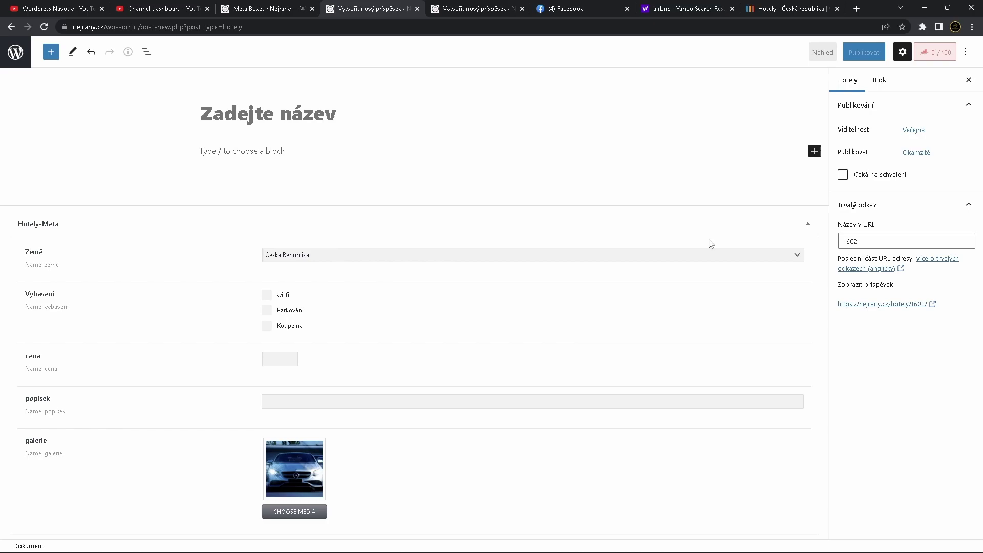
- Return to the meta box settings, change the galerie field's type to Gallery and update the meta box
left_click(286, 7)
scroll(363, 313, "down", 1)
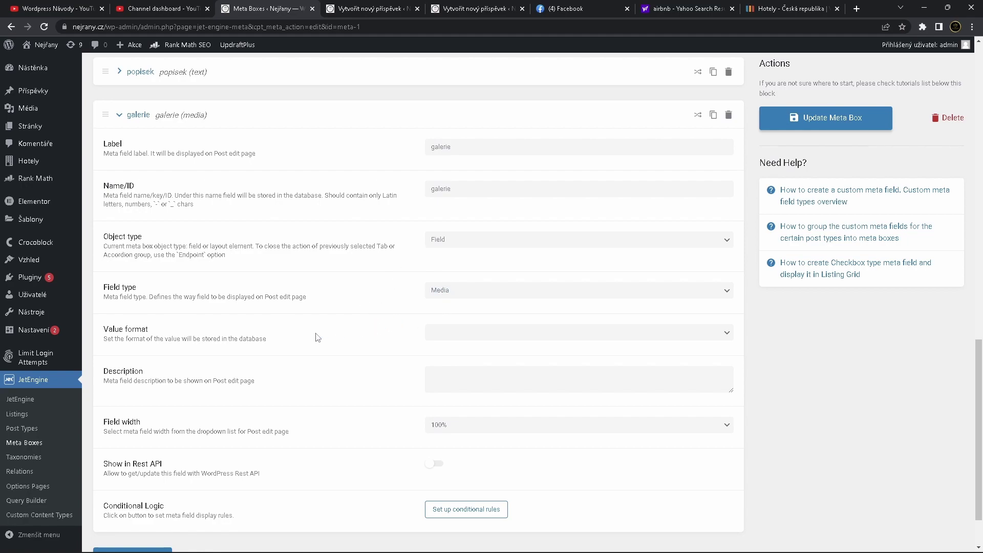
scroll(379, 347, "down", 2)
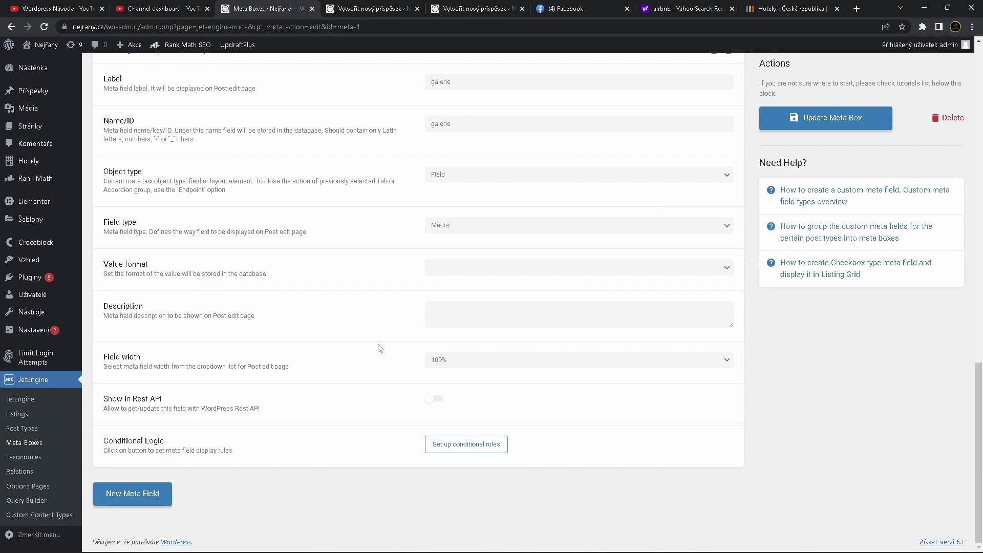
scroll(380, 349, "up", 5)
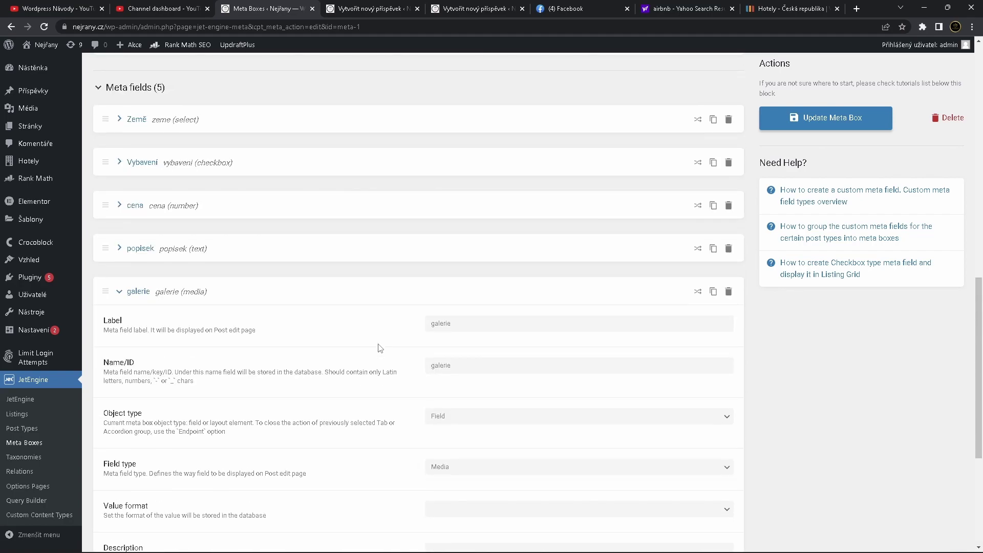
scroll(380, 348, "down", 2)
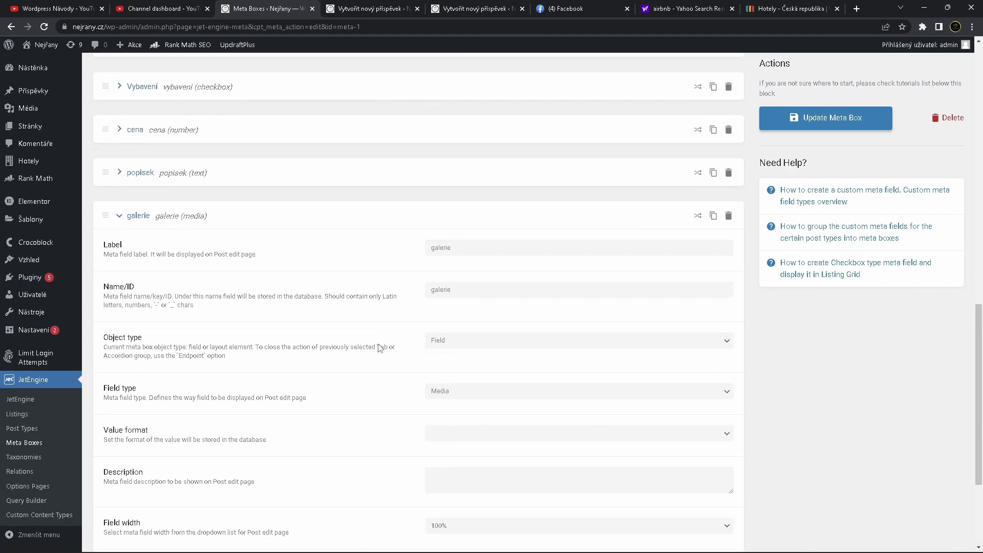
left_click(446, 390)
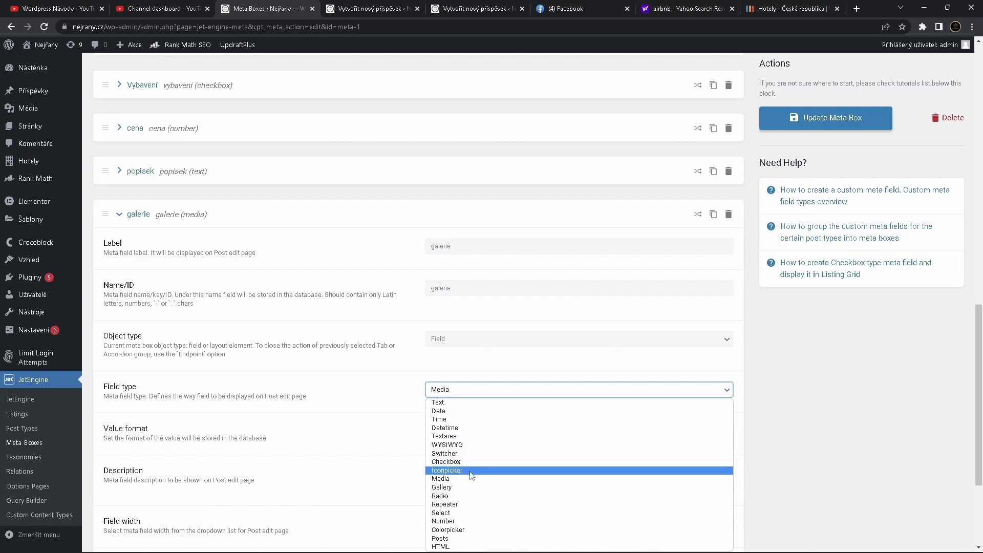
left_click(465, 488)
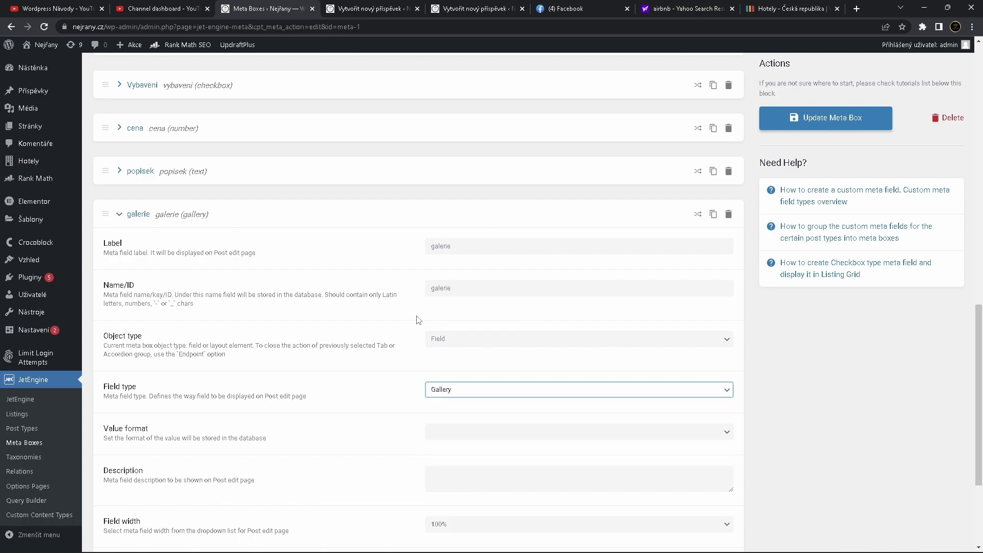
left_click(389, 390)
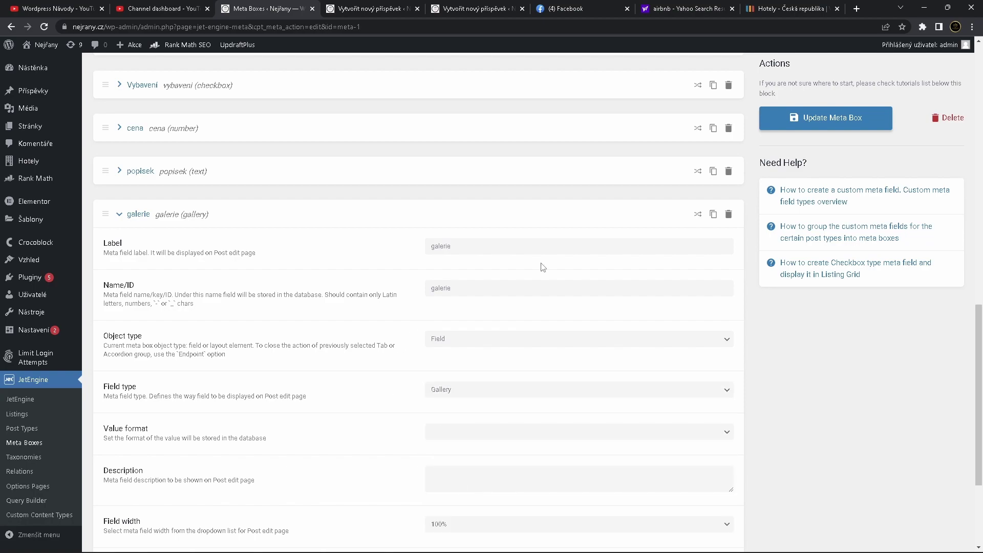
left_click(804, 112)
- Reload the new hotel post editor and try selecting the first three library images for galerie, closing the library without applying them
left_click(366, 8)
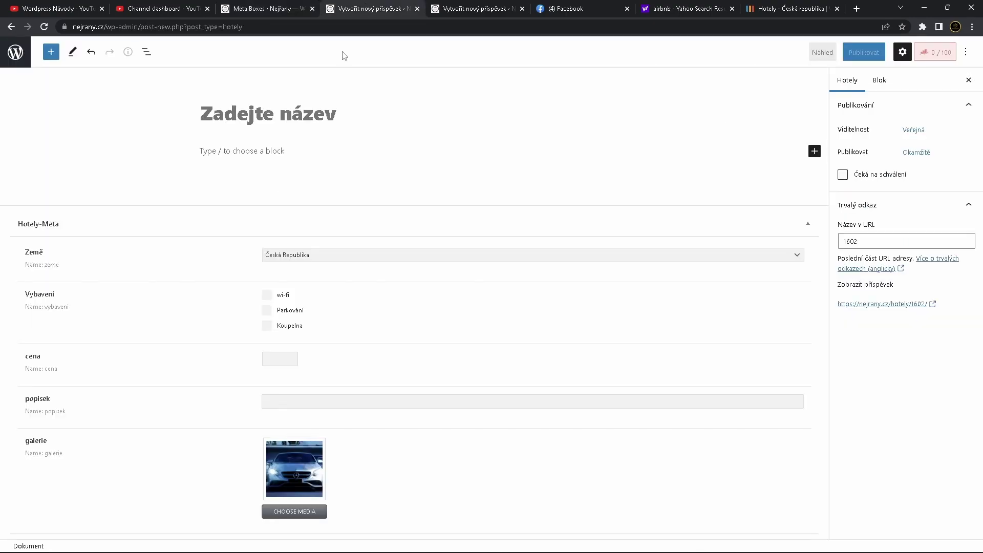
left_click(45, 31)
left_click(523, 106)
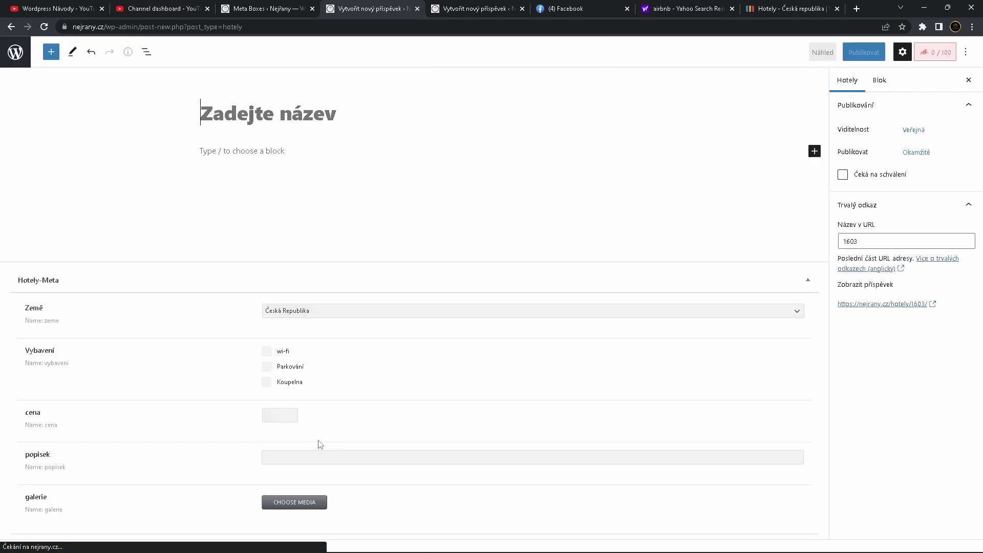
left_click(309, 509)
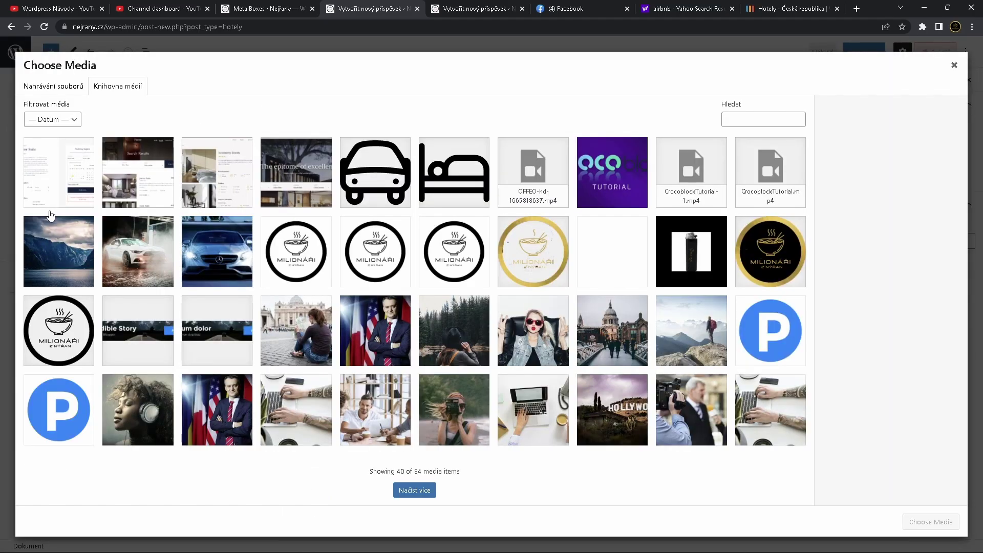
left_click(57, 197)
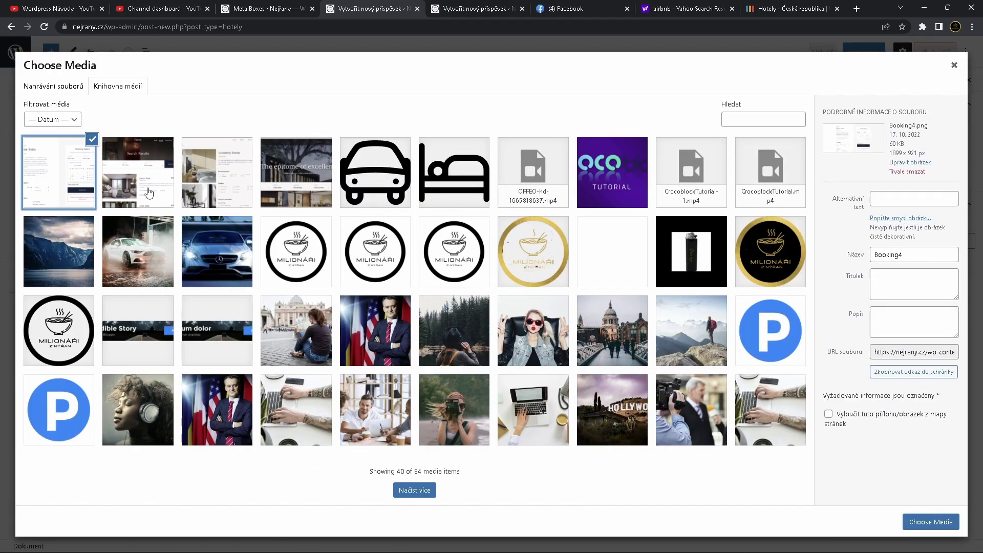
left_click(148, 193)
left_click(205, 186)
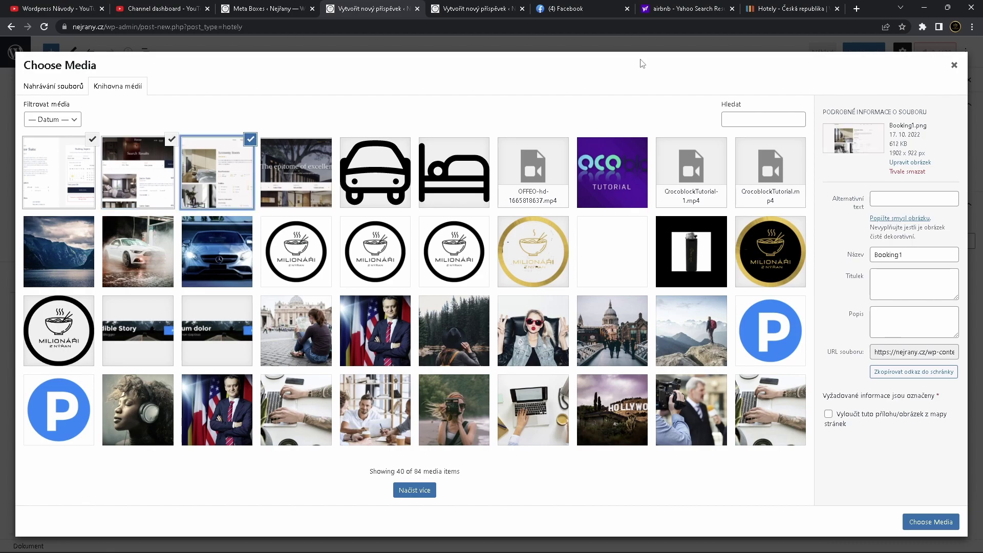
left_click(954, 67)
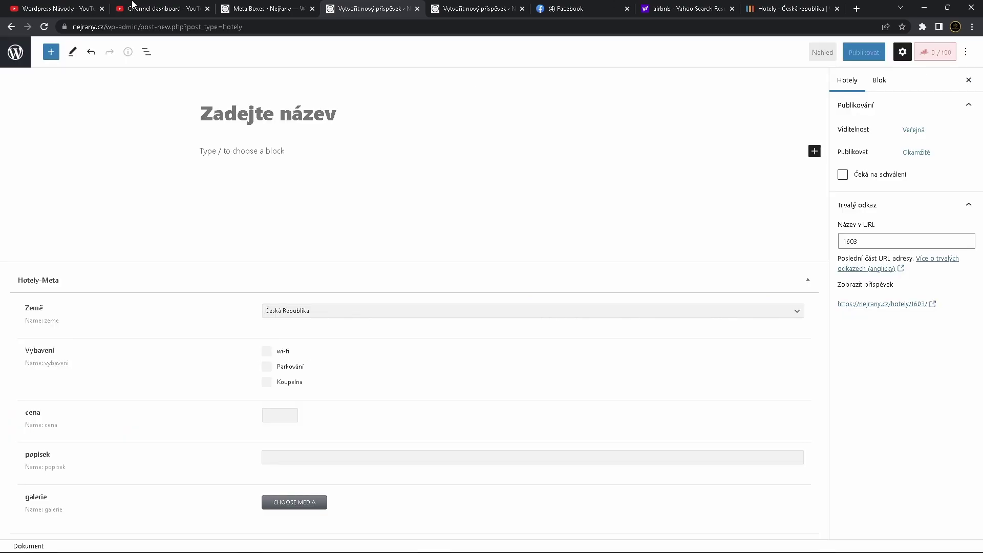
- Create a new post from the Hotely list and title it "Hotel Alabama"
left_click(267, 6)
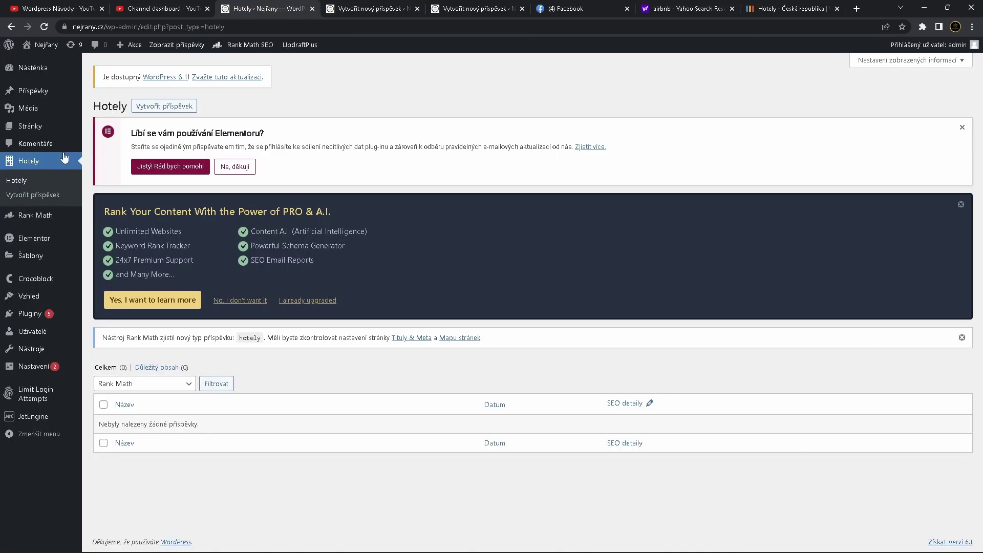
left_click(172, 108)
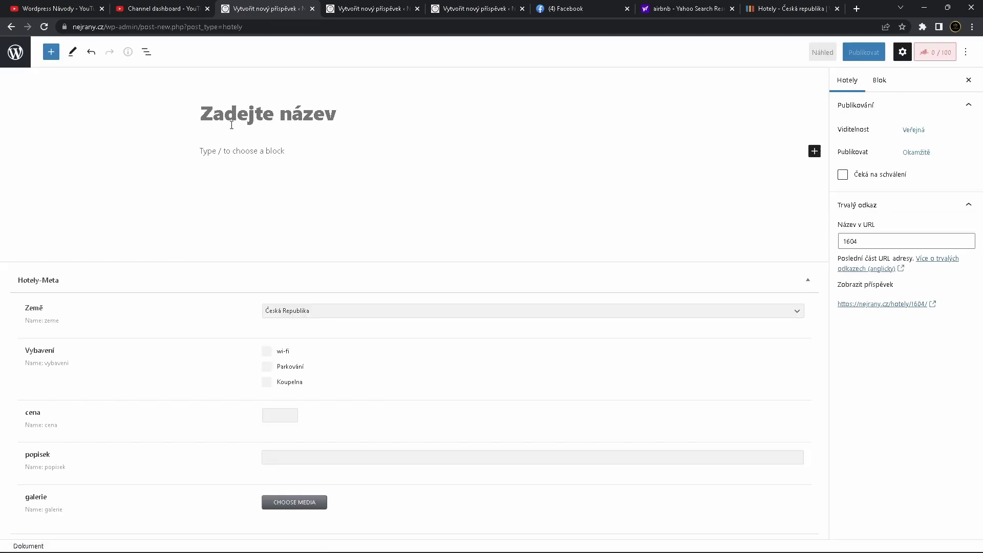
type("H")
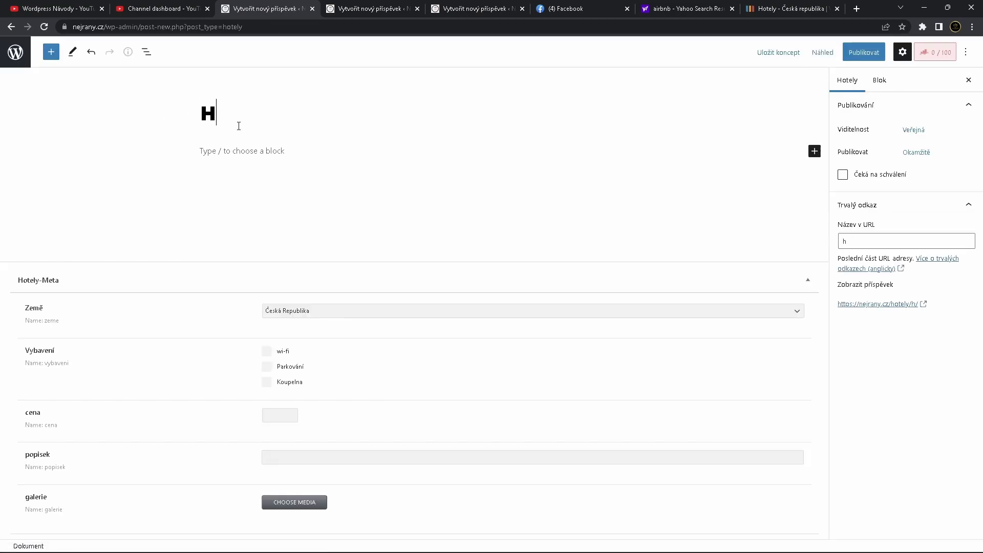
type("otel Alabama")
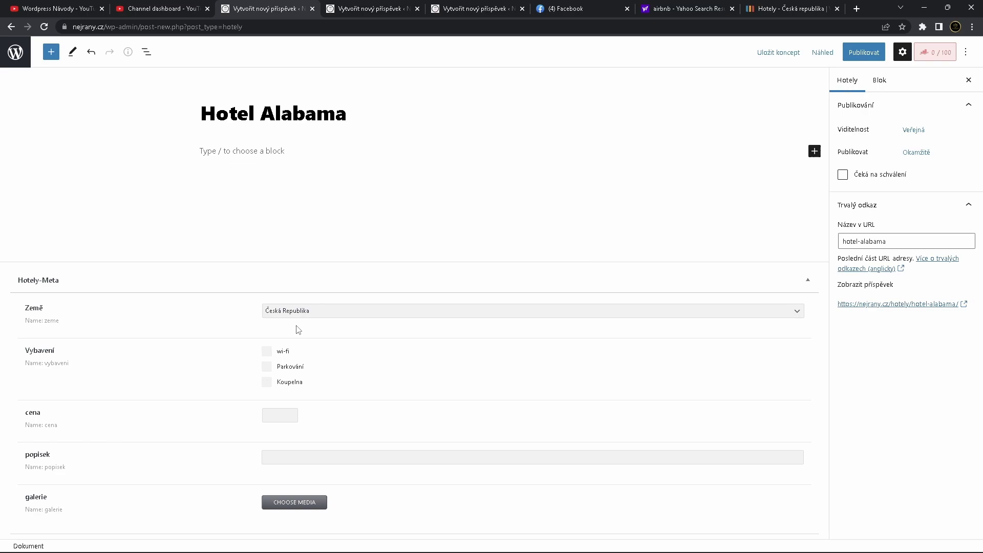
- Enable wi-fi and Parkování for Hotel Alabama, set cena to 2000 and fill popisek with placeholder text
left_click(267, 350)
left_click(269, 368)
left_click(279, 413)
left_click(340, 451)
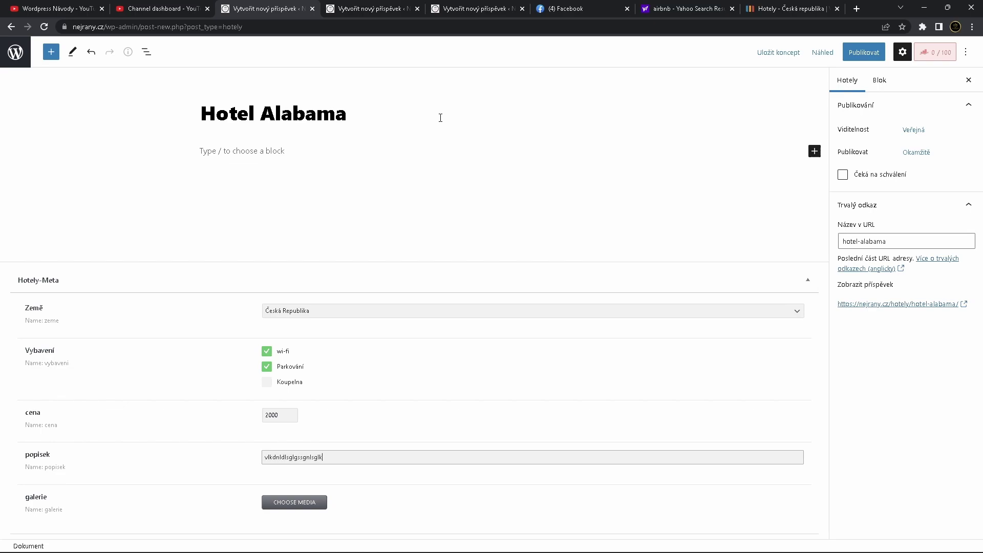
- Add the white car and blue car photos to Hotel Alabama's galerie field and publish the post
left_click(303, 504)
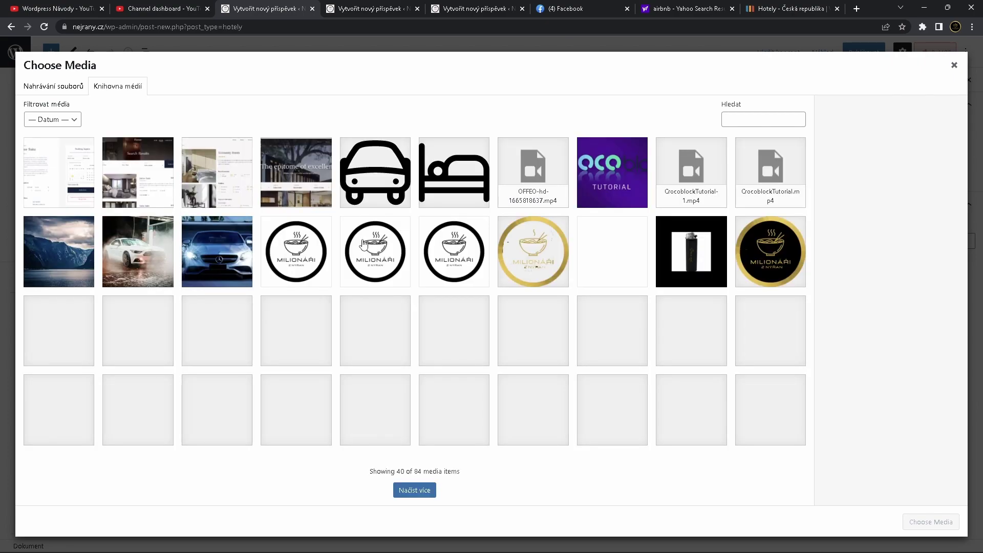
left_click(154, 257)
left_click(204, 260)
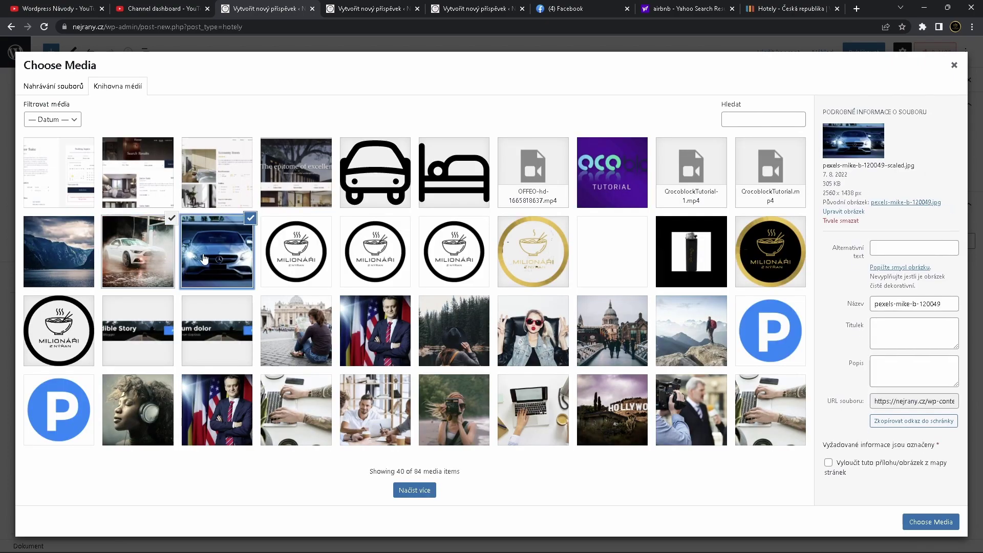
left_click(933, 523)
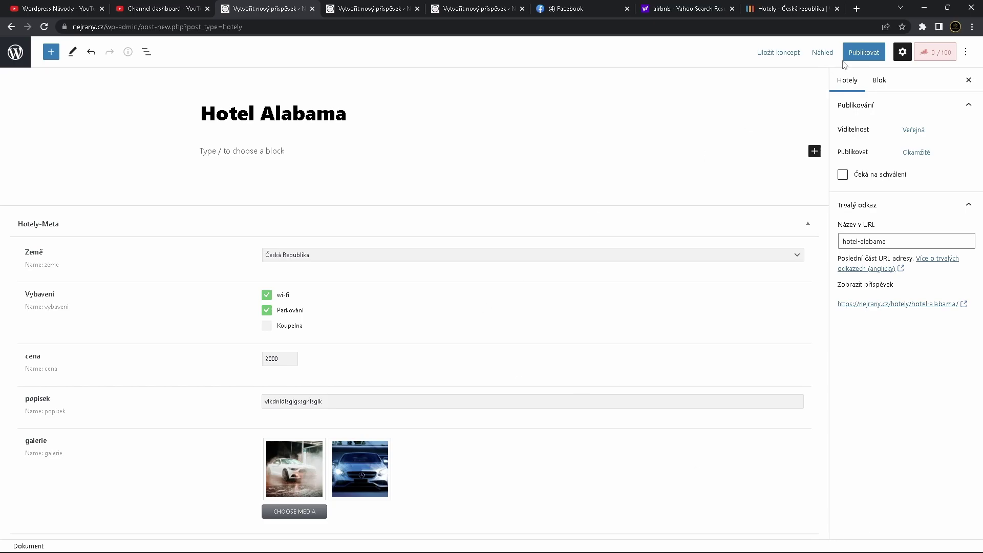
left_click(864, 53)
left_click(878, 58)
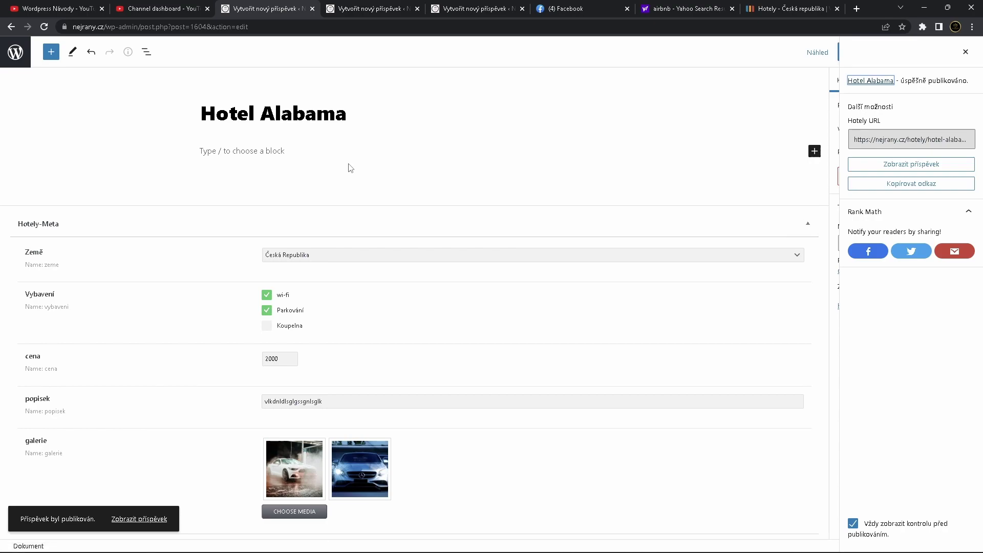
- Return to the Hotely list and create another post titled "Hotel Gurn"
left_click(11, 53)
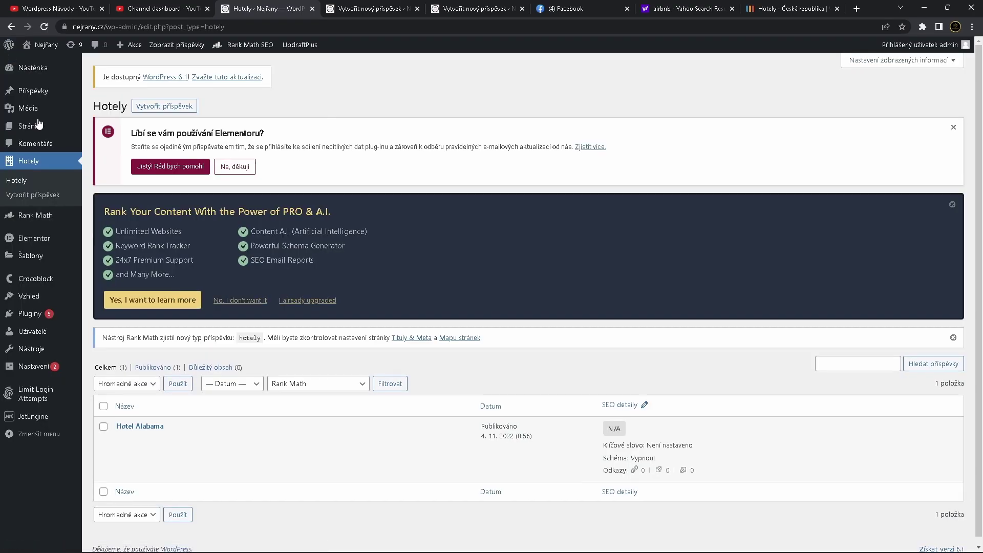
mouse_move(42, 135)
scroll(207, 410, "down", 1)
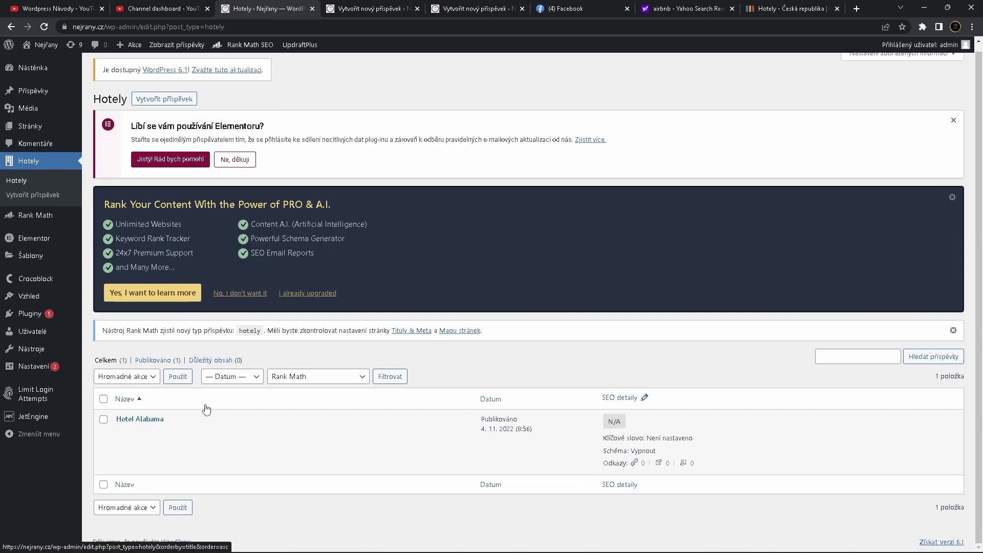
left_click(180, 101)
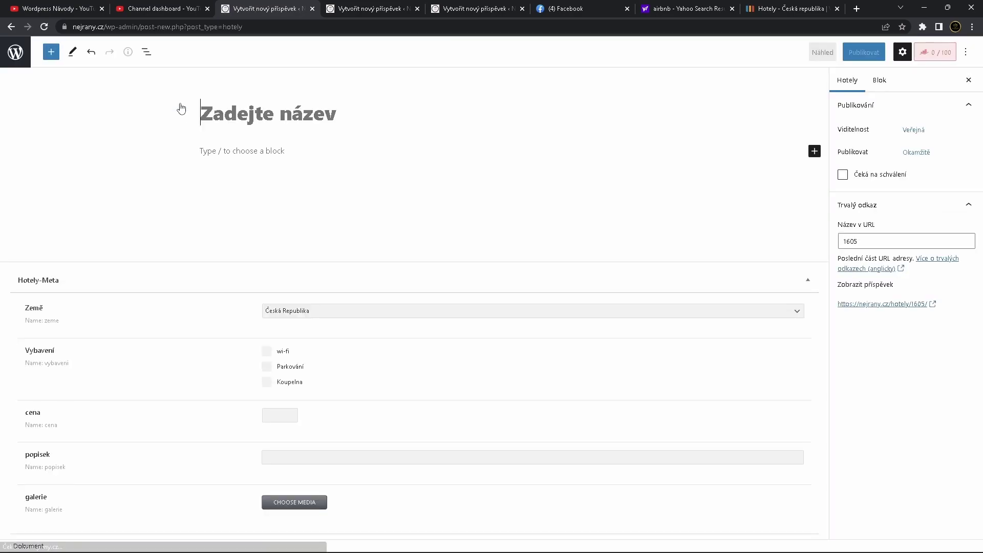
type("Hote")
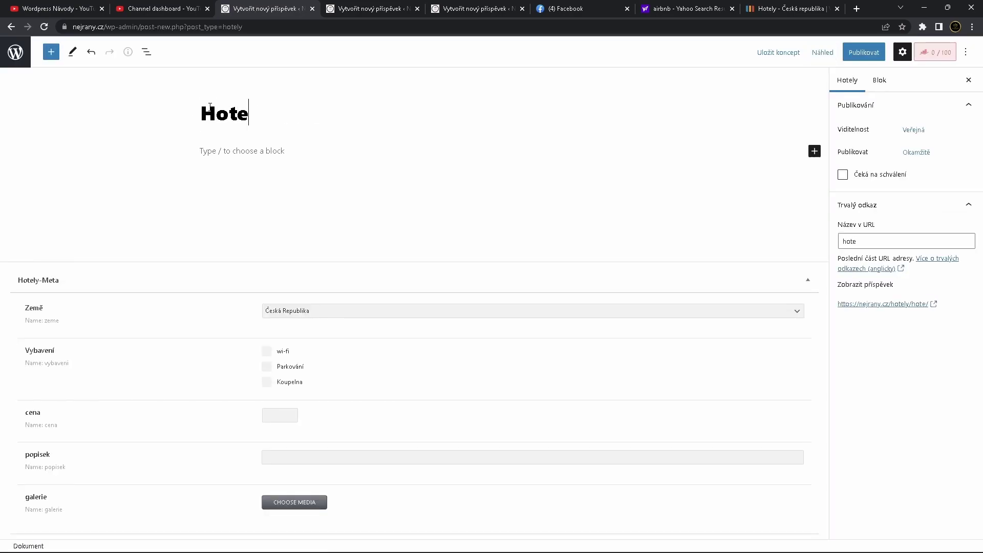
type("l Gurn")
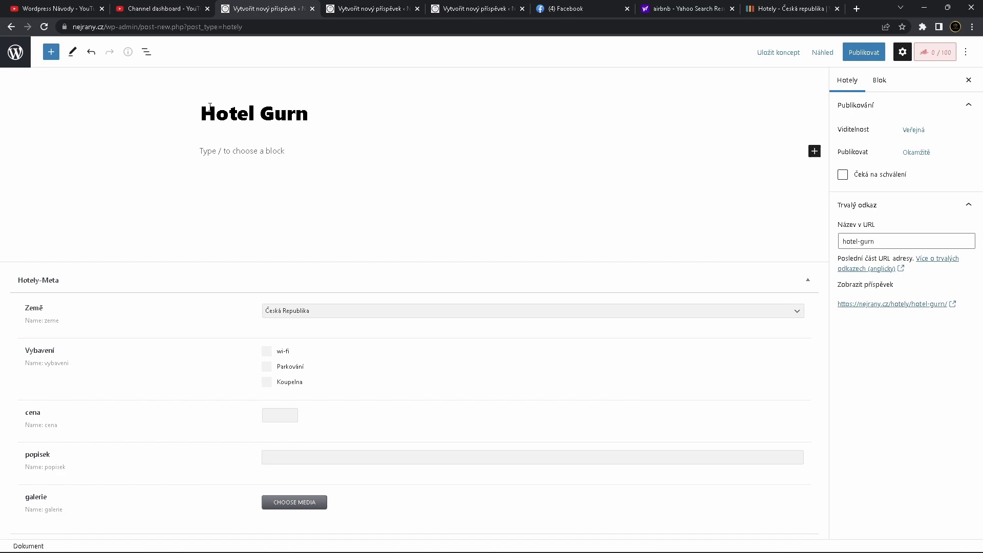
- Set Hotel Gurn's Země to Německo, enable wi-fi, Parkování and Koupelna, set cena to 4000 and fill popisek with placeholder text
left_click(308, 311)
left_click(302, 340)
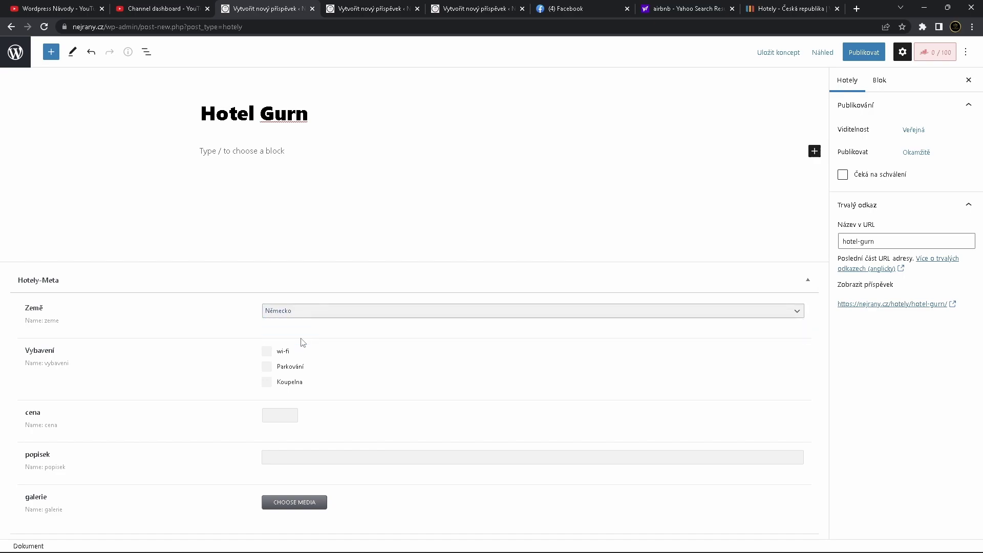
left_click(281, 353)
left_click(270, 367)
left_click(268, 382)
left_click(272, 414)
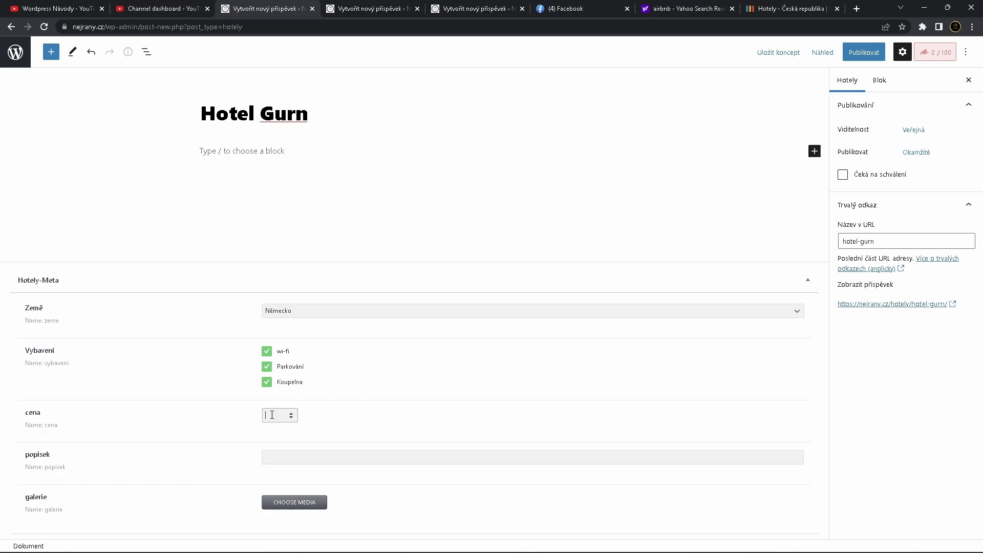
left_click(296, 459)
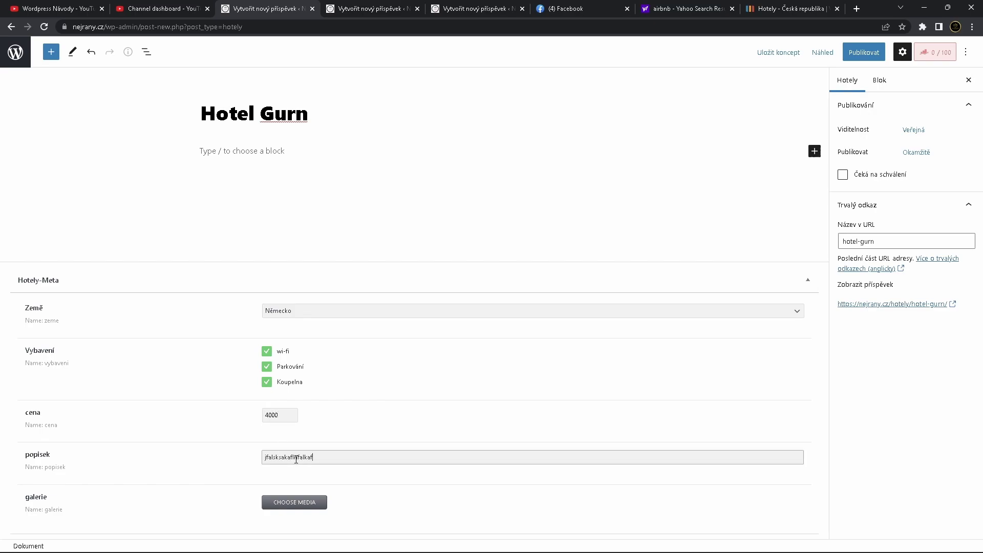
- Add the booking3 image from the media library to Hotel Gurn's galerie field and publish the post
left_click(297, 502)
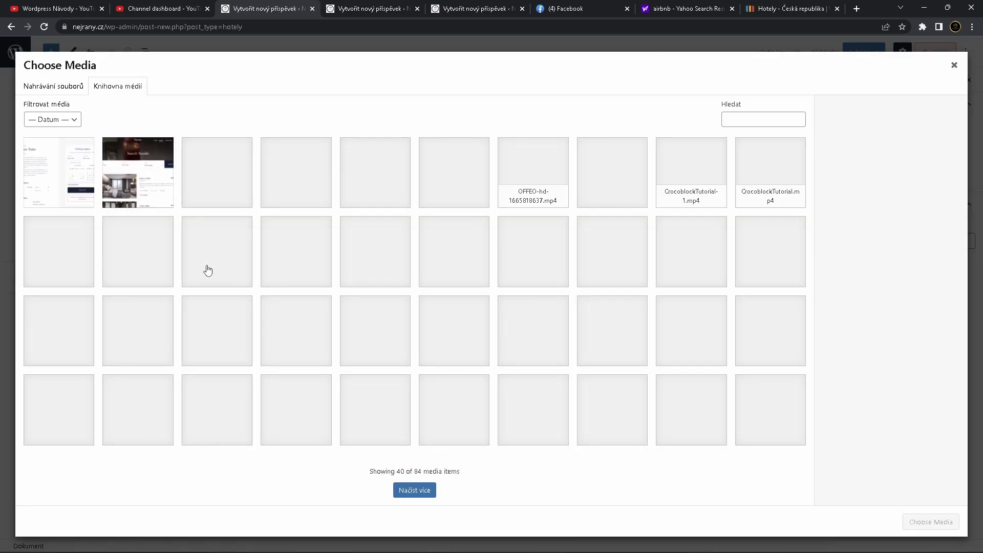
left_click(152, 186)
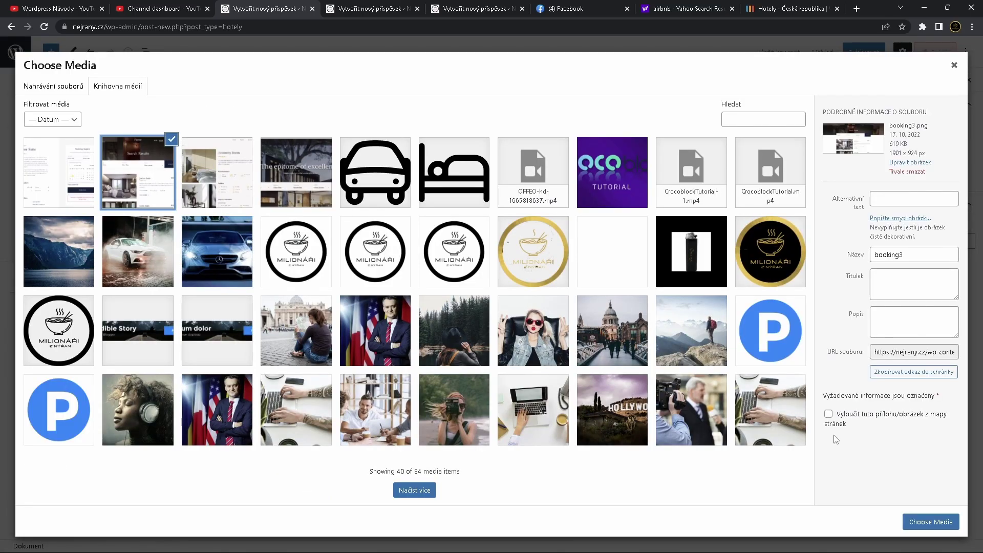
left_click(935, 523)
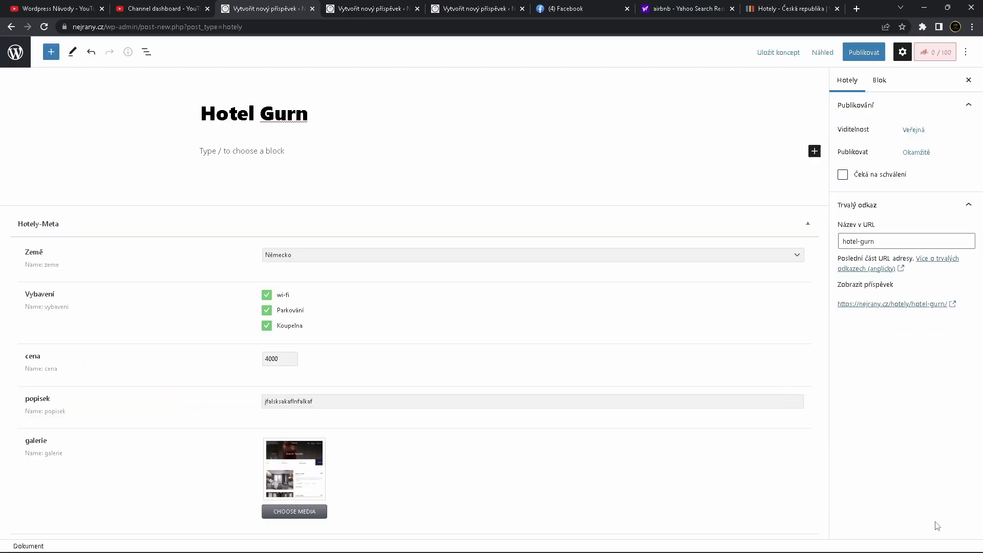
left_click(870, 55)
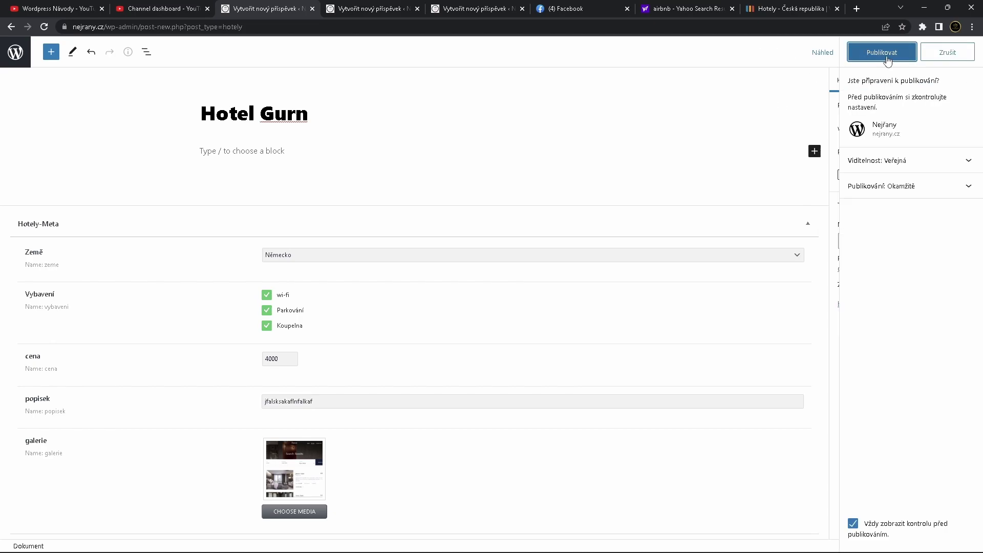
left_click(886, 60)
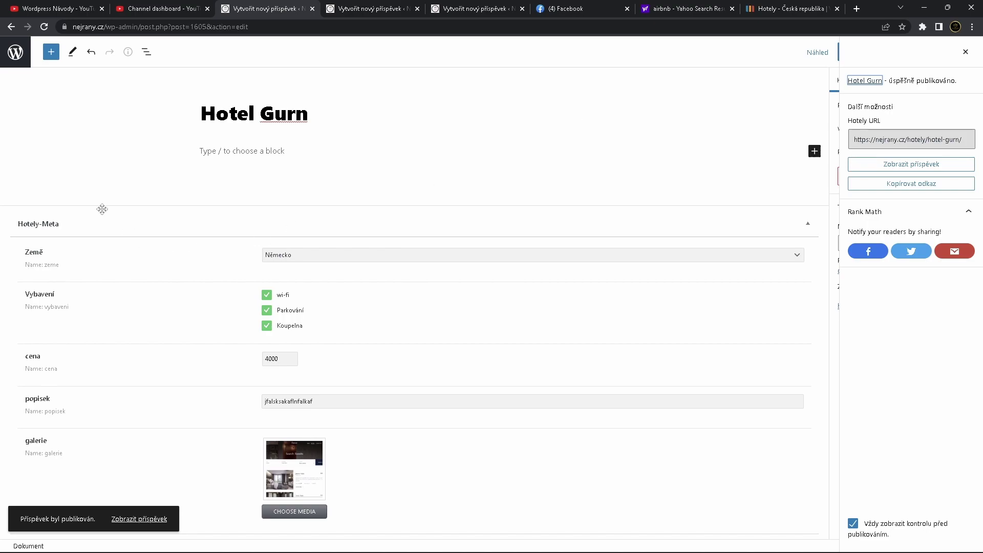
- Return to the Hotely list and reopen the Hotel Gurn post
left_click(15, 53)
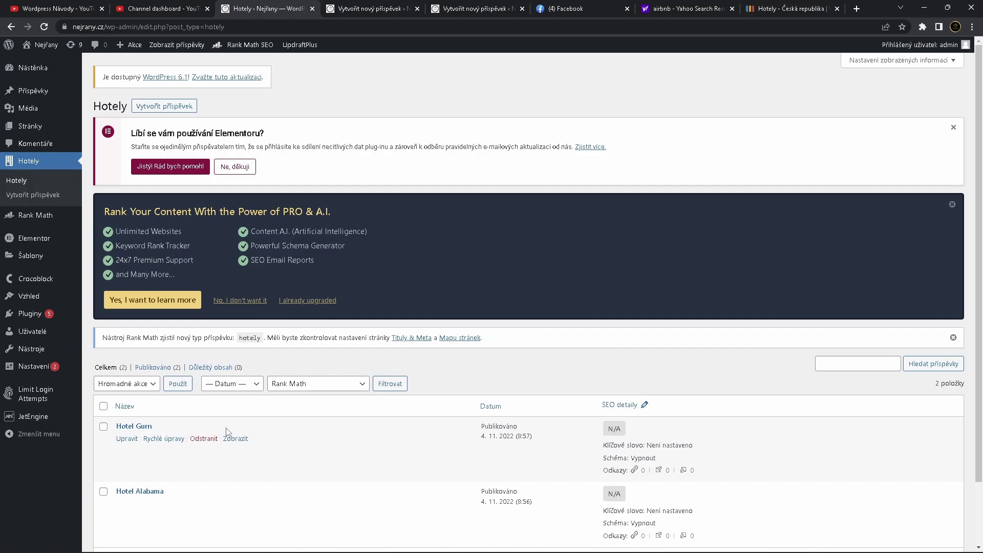
left_click(146, 427)
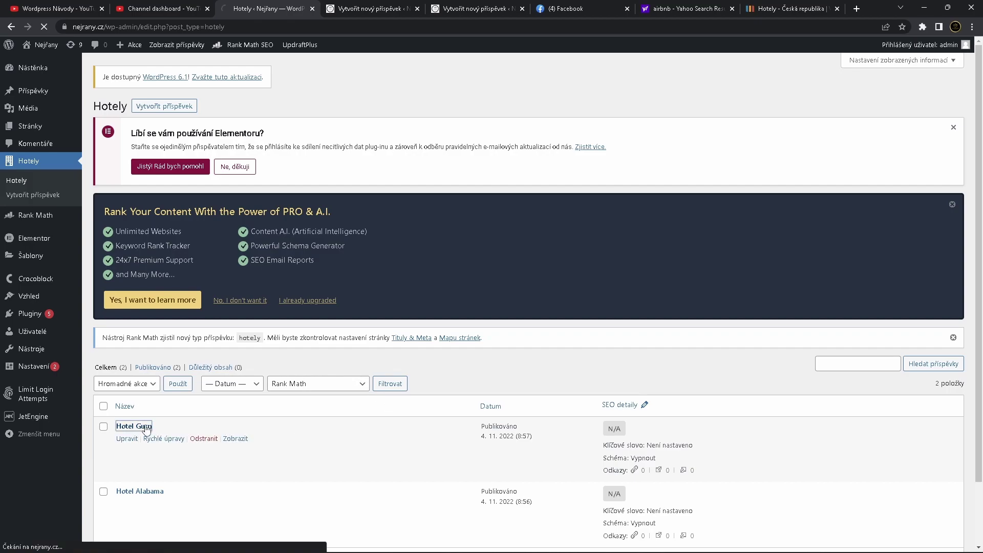
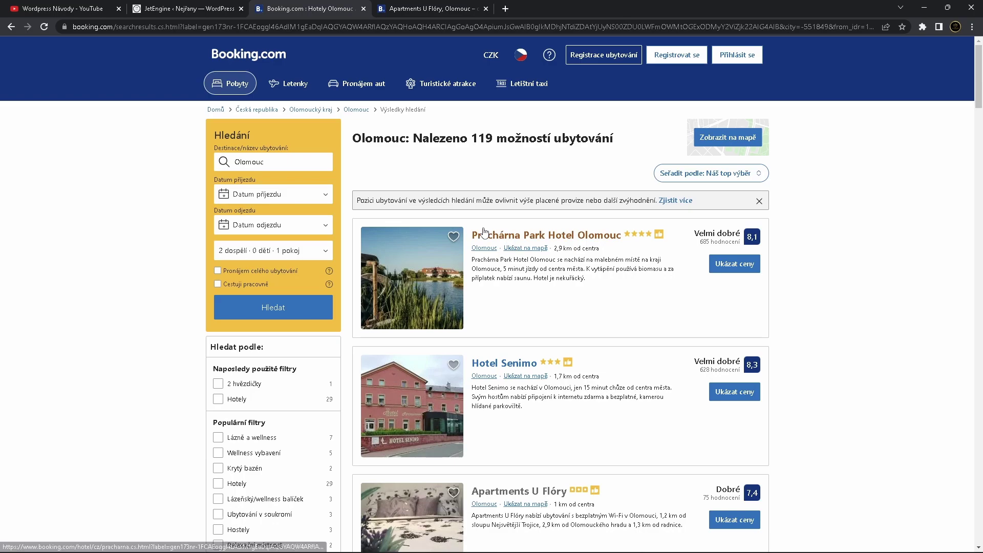
- Examine how the hotel cards are laid out in the Booking.com results for Olomouc
scroll(589, 325, "down", 3)
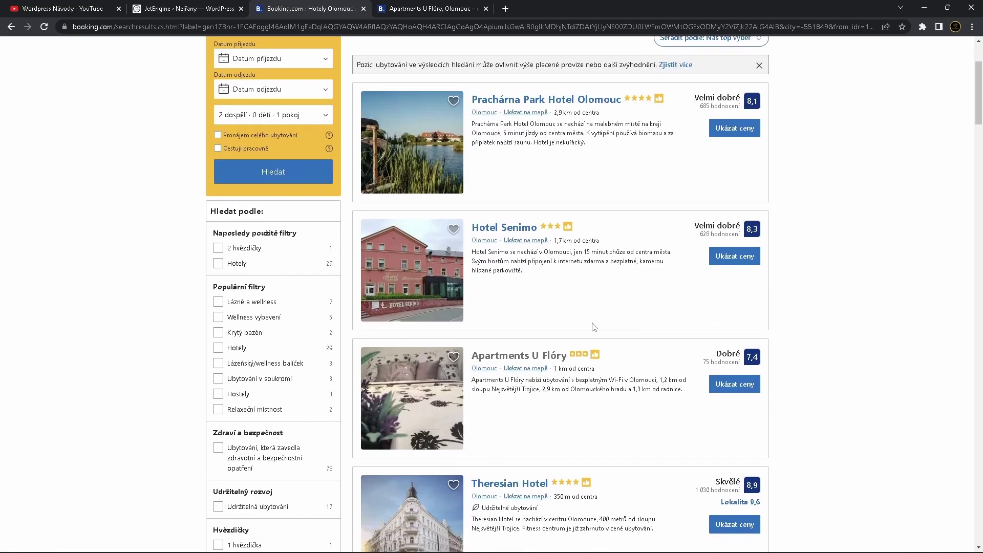
scroll(594, 327, "up", 1)
scroll(595, 328, "up", 1)
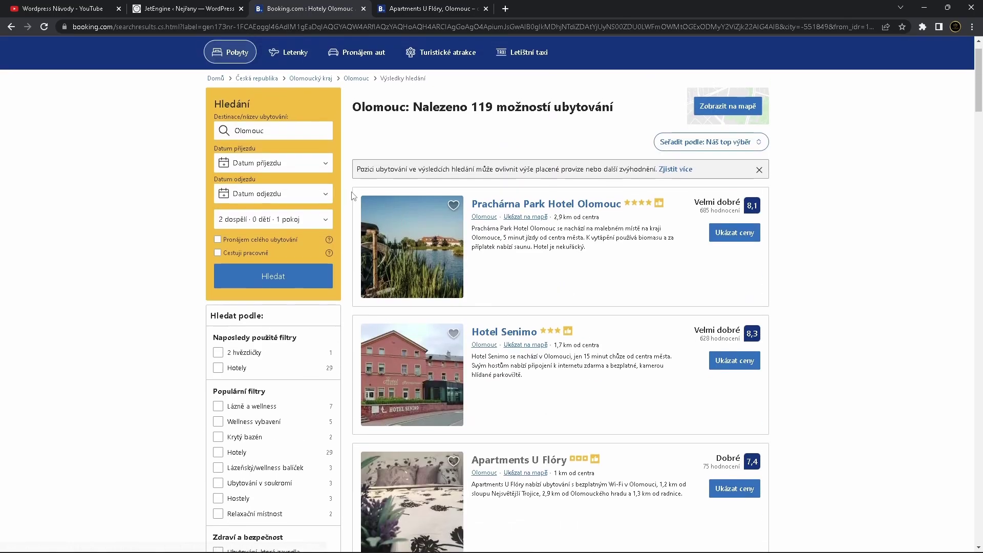
left_click_drag(349, 191, 741, 519)
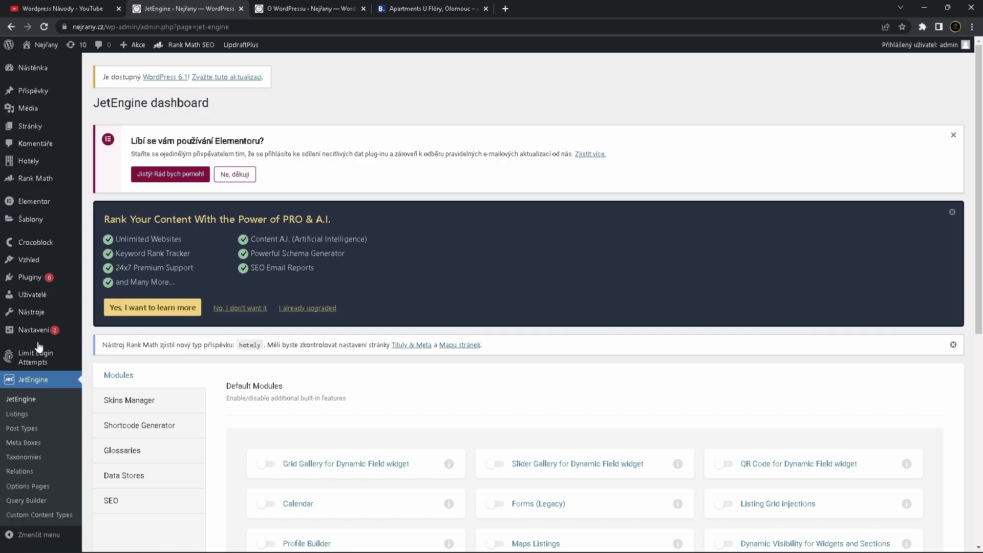
- Create a JetEngine listing item named "Hotely listing" with Posts as source, the Hotely post type and the Elementor view
left_click(28, 415)
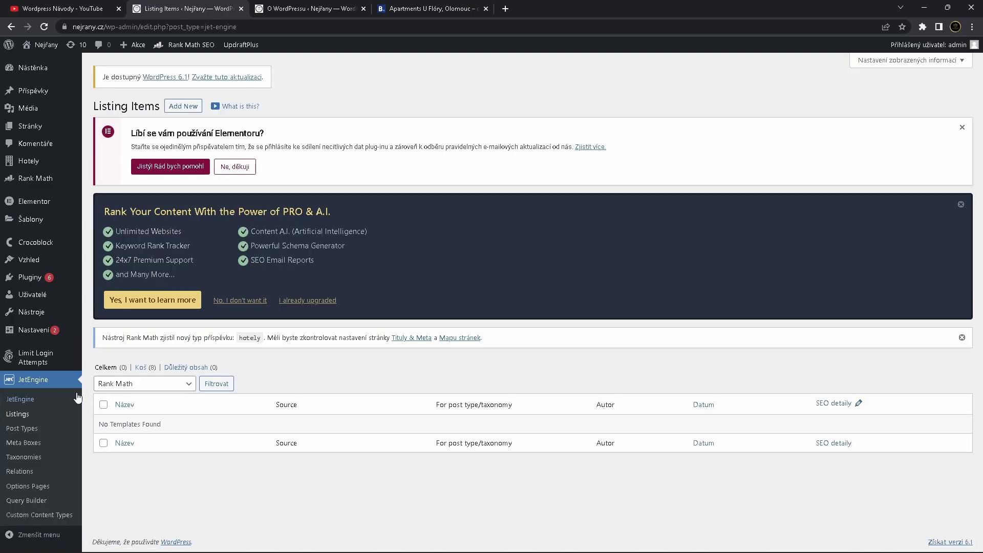
left_click(190, 108)
left_click(441, 227)
left_click(439, 226)
left_click(419, 279)
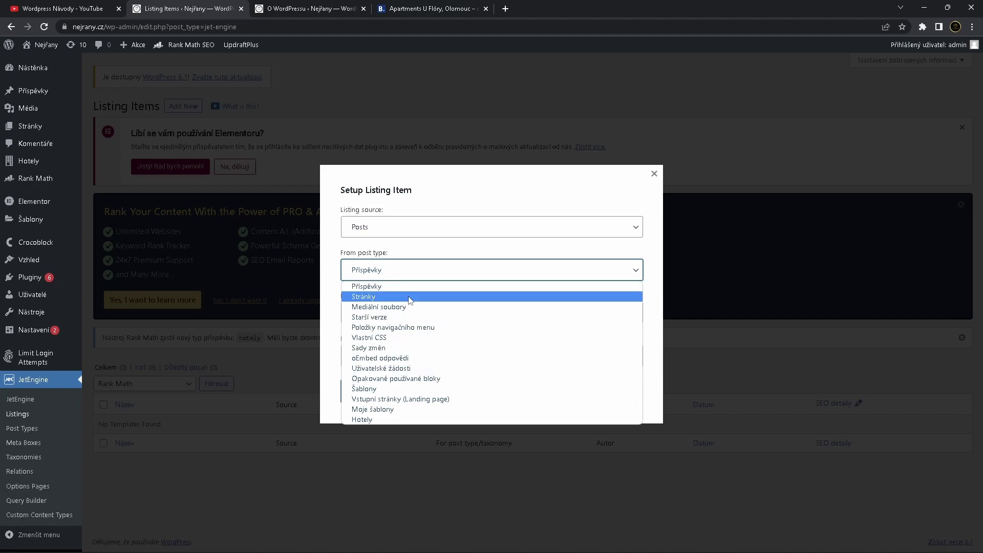
left_click(389, 420)
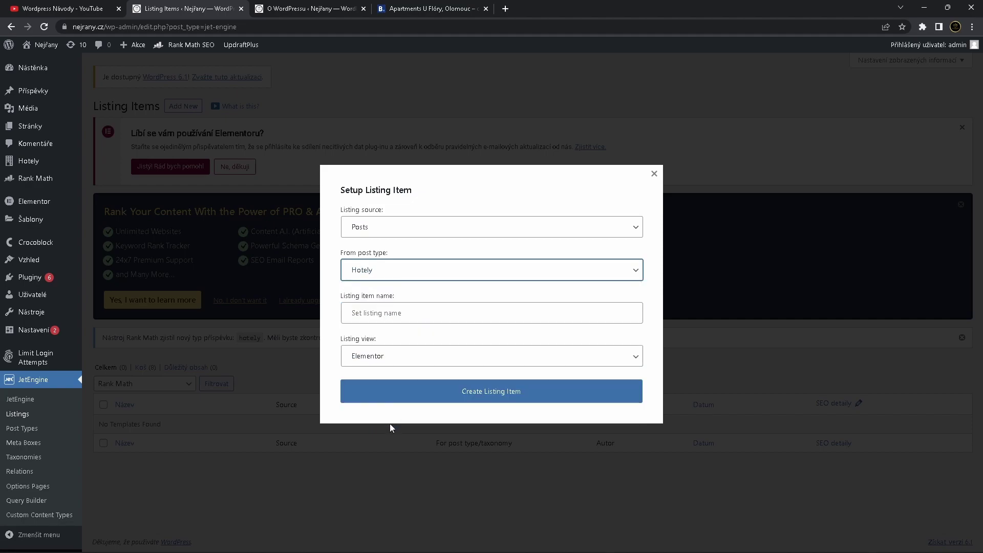
left_click(433, 308)
type("Hotely listin")
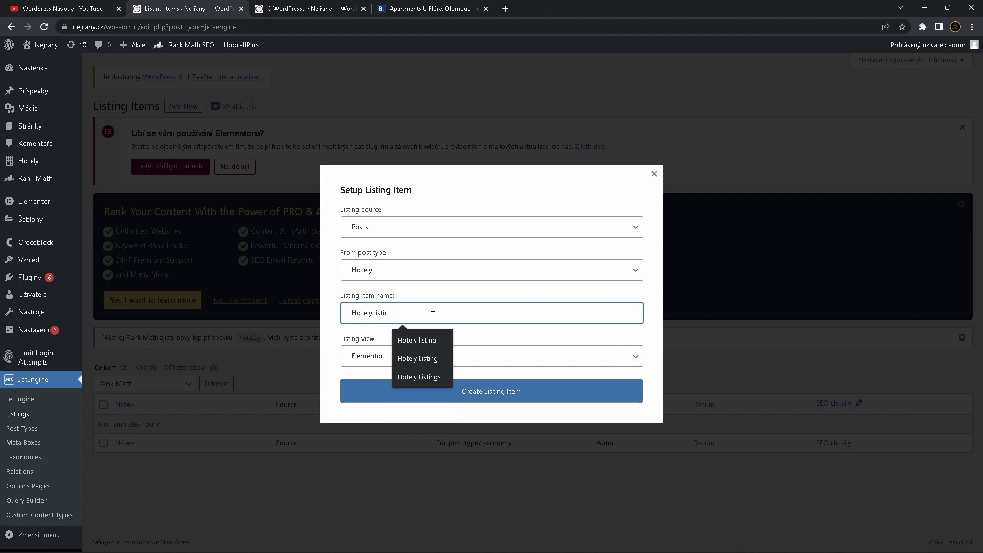
type("g")
left_click(522, 398)
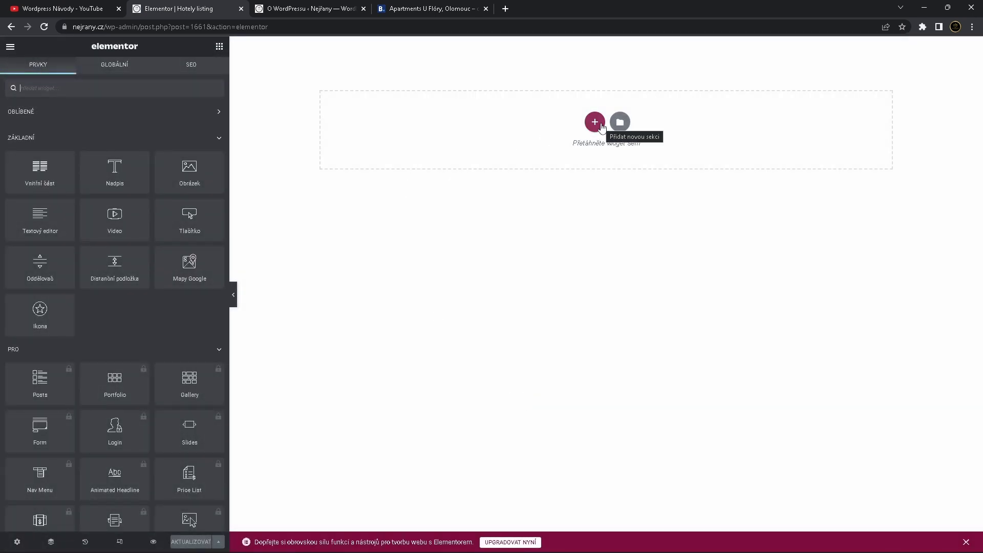
- Add a two-column section with a Dynamic Image widget in its first column, using galerie as the custom meta field key
left_click(602, 127)
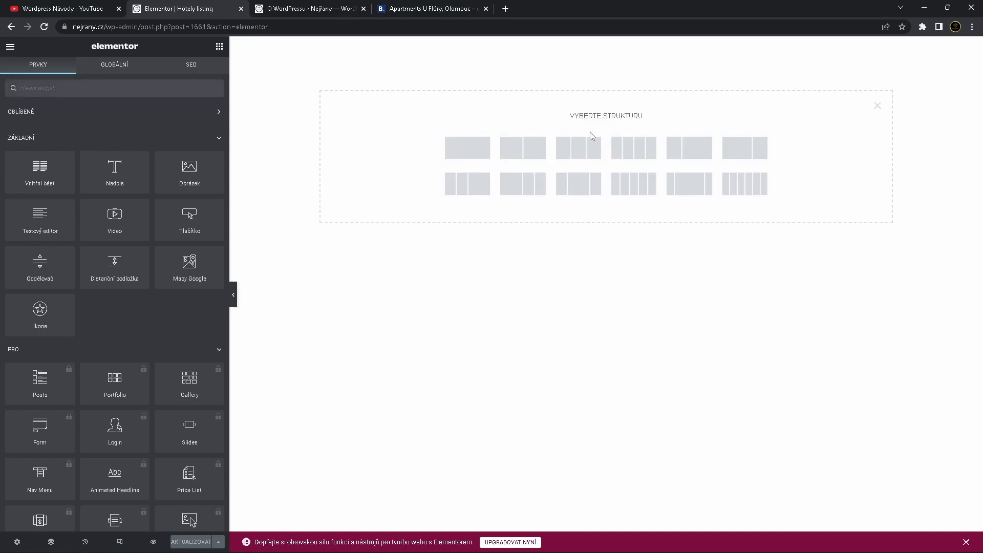
left_click(523, 154)
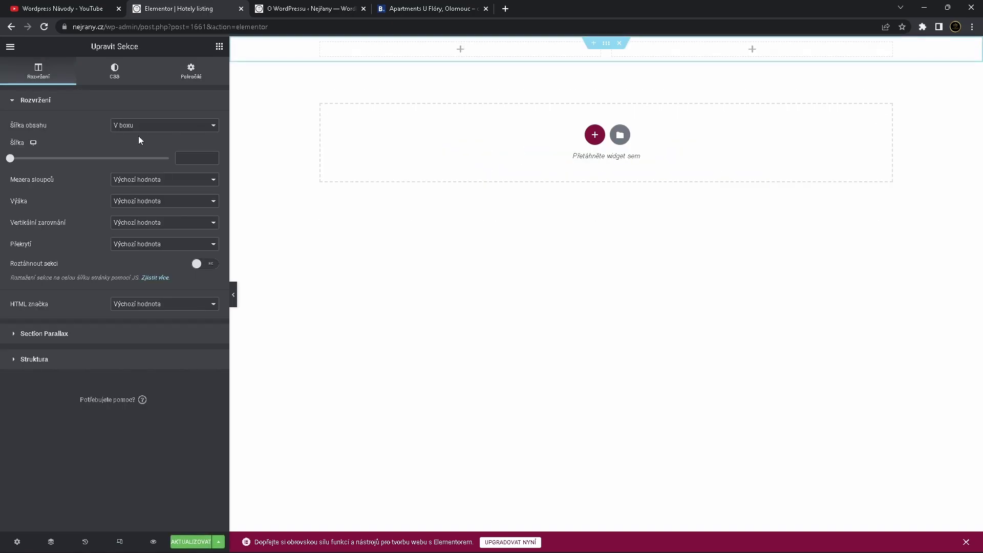
left_click(219, 47)
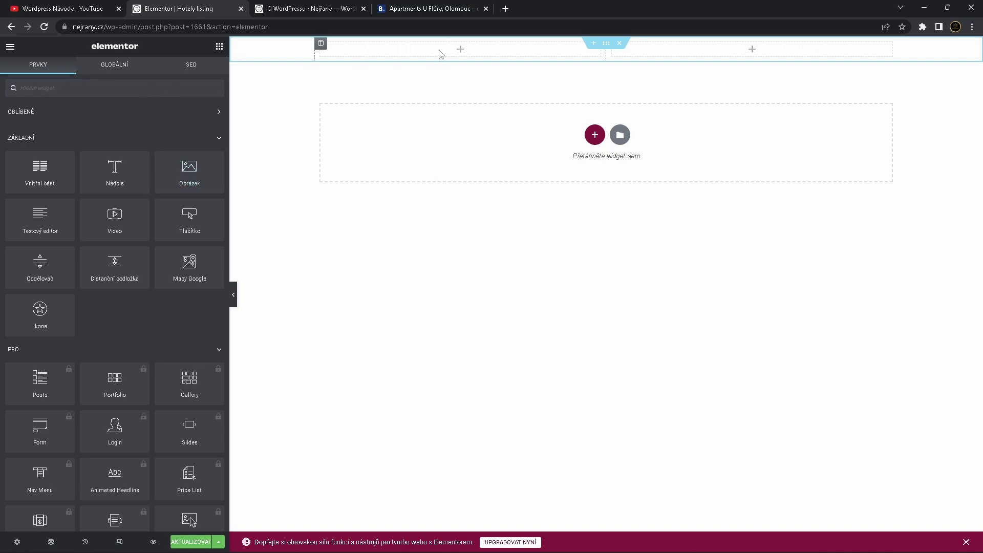
type("dynamic")
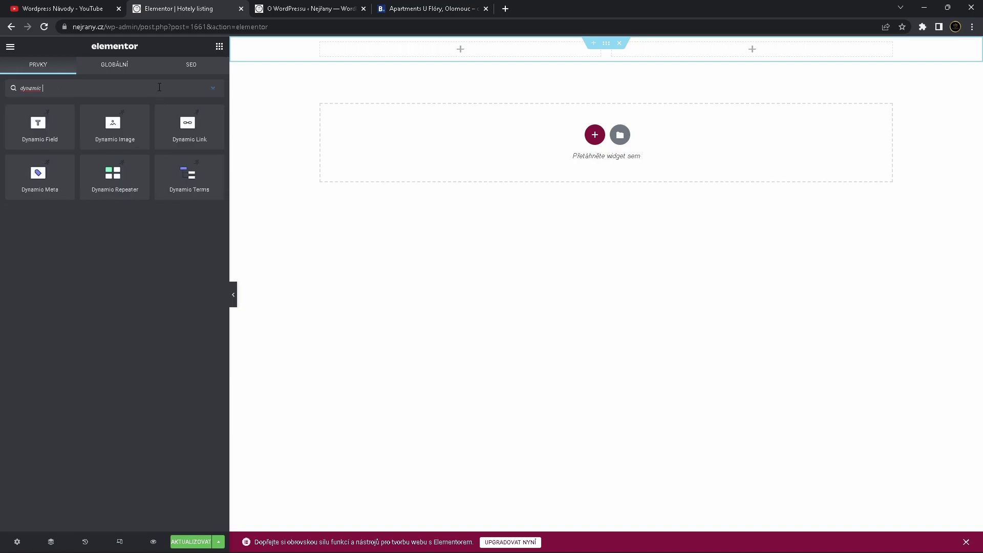
left_click_drag(113, 124, 423, 48)
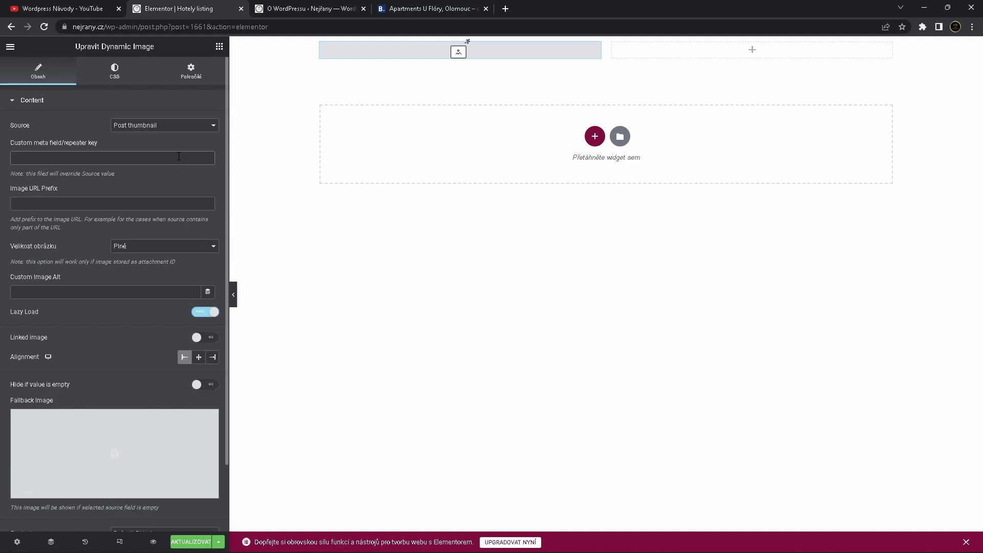
type("galerie")
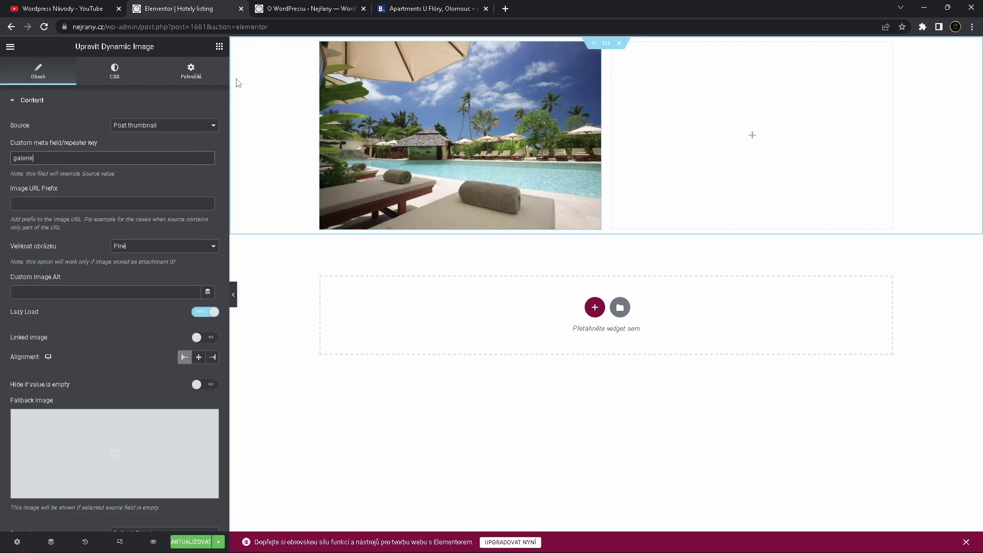
- In the WordPress admin, look up the galerie field's Name/ID in the Hotely-Meta meta box
left_click(302, 10)
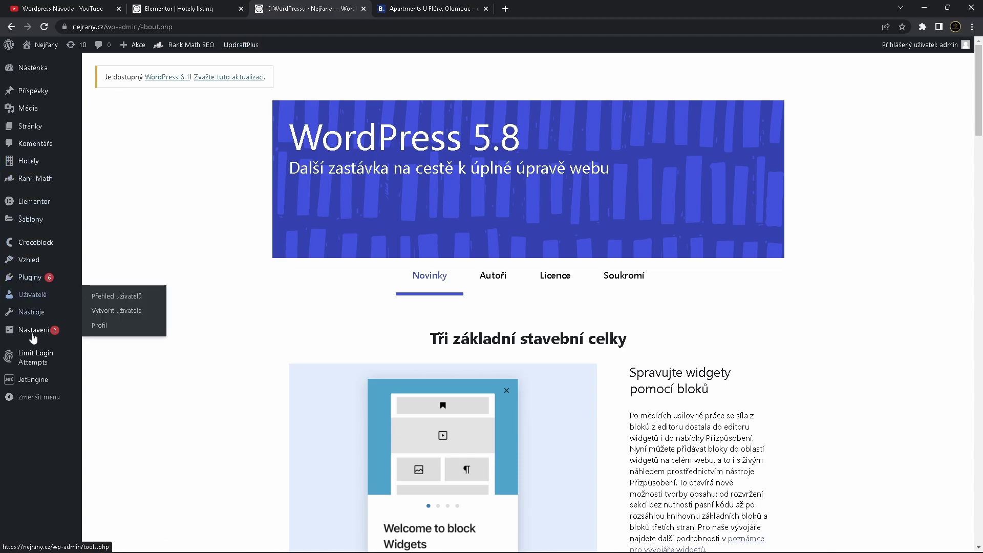
mouse_move(39, 382)
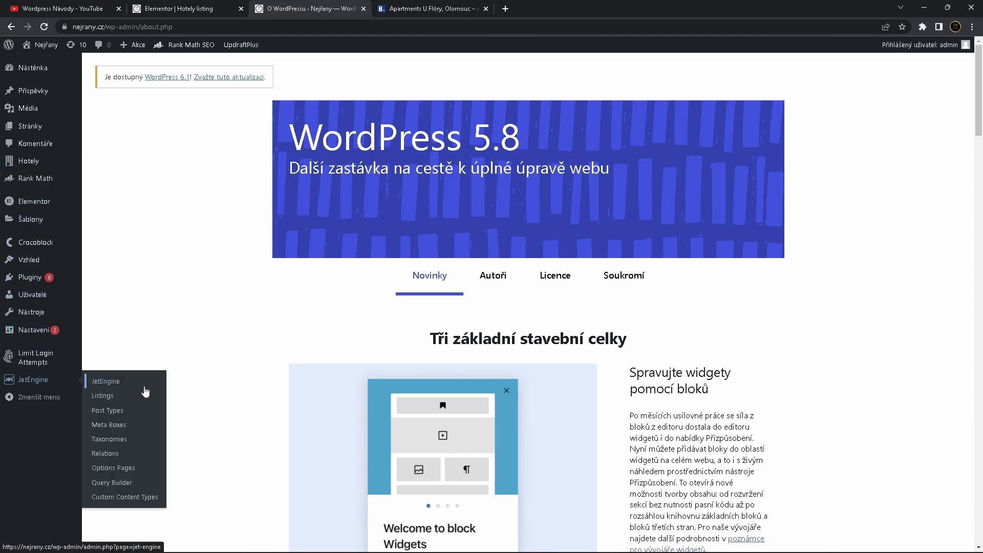
left_click(117, 429)
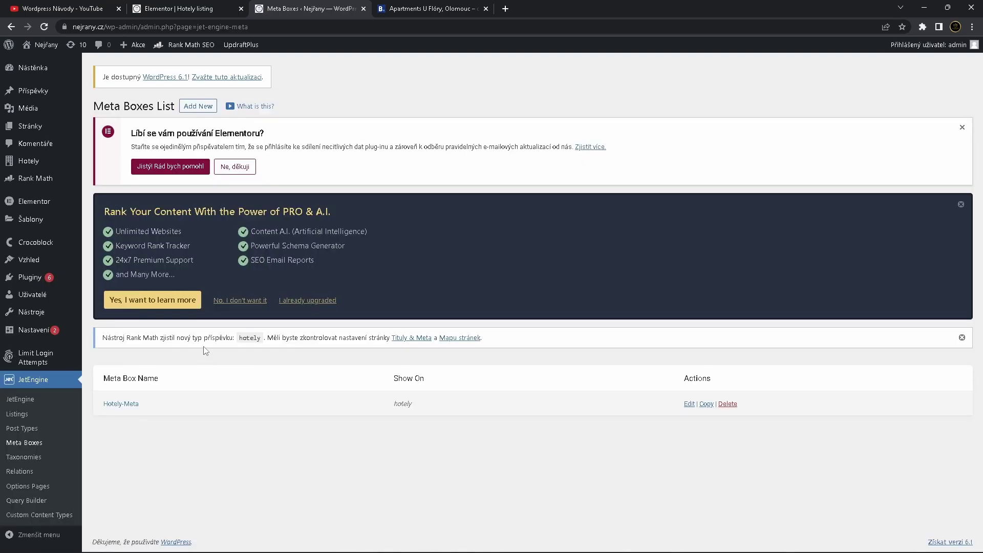
left_click(135, 411)
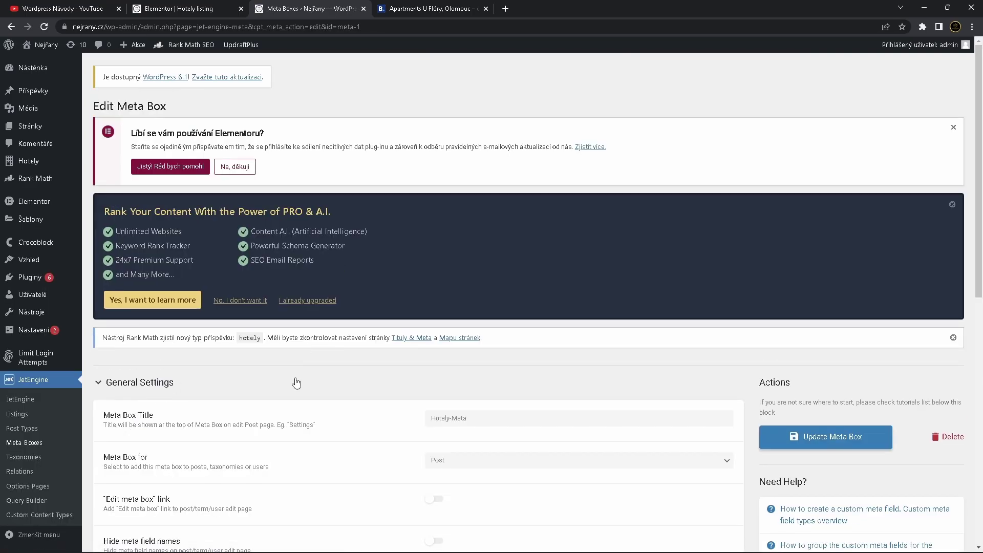
scroll(369, 278, "down", 10)
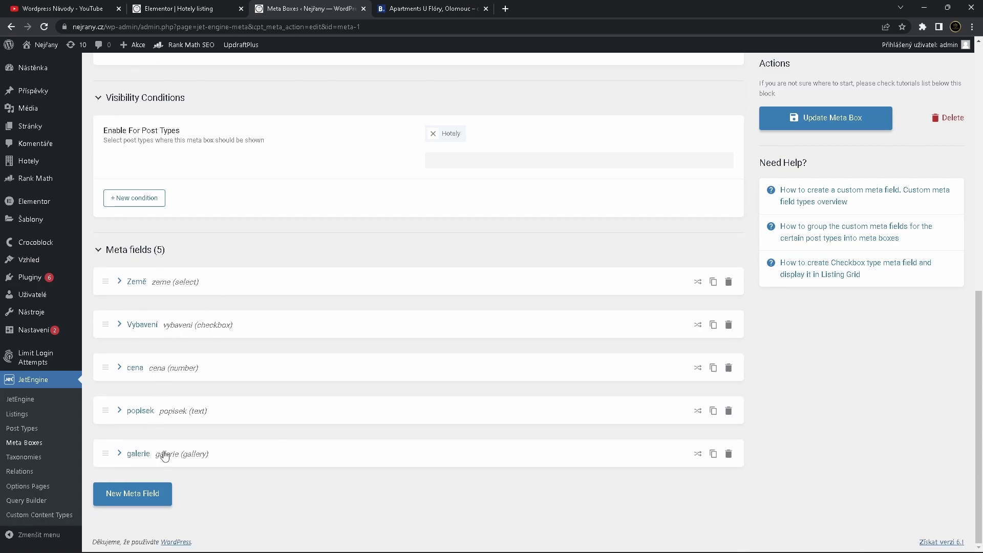
left_click(165, 456)
scroll(373, 430, "down", 3)
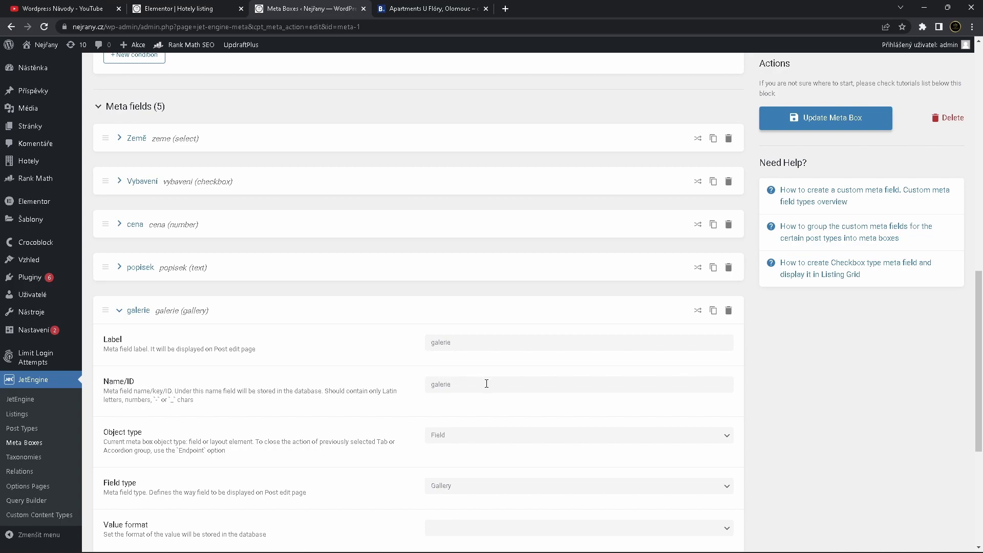
left_click(167, 317)
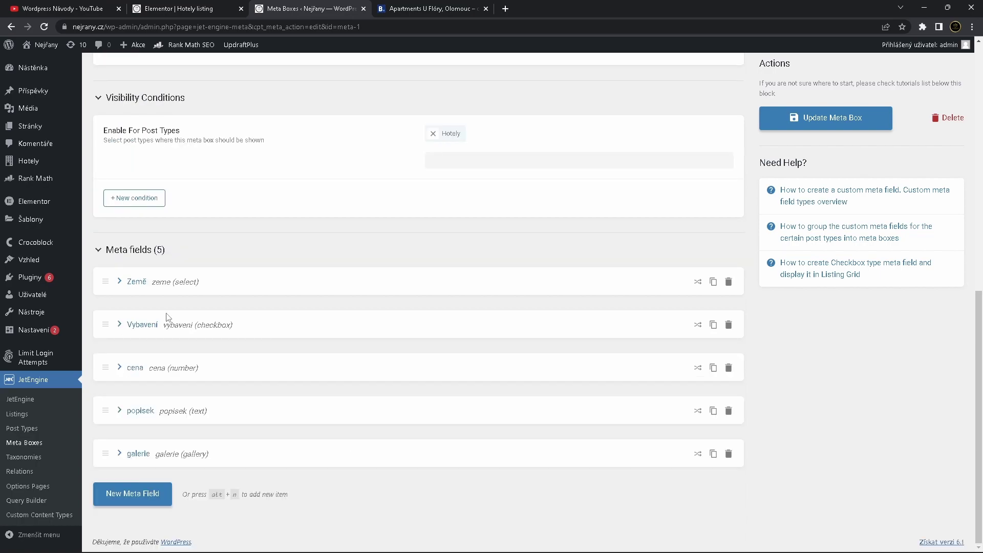
left_click(171, 454)
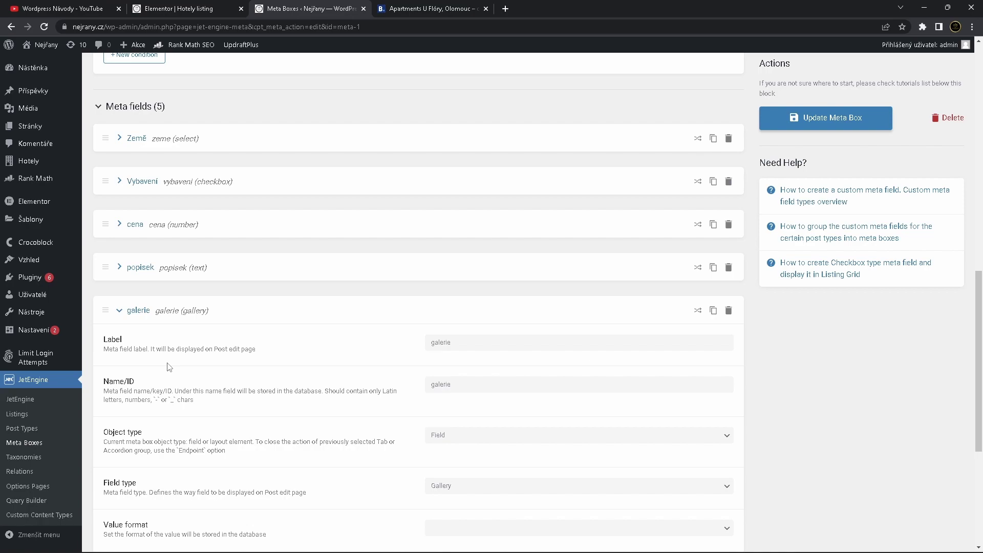
- Return to the Elementor listing editor, place a Dynamic Field widget in the second column and open its advanced settings
left_click(170, 12)
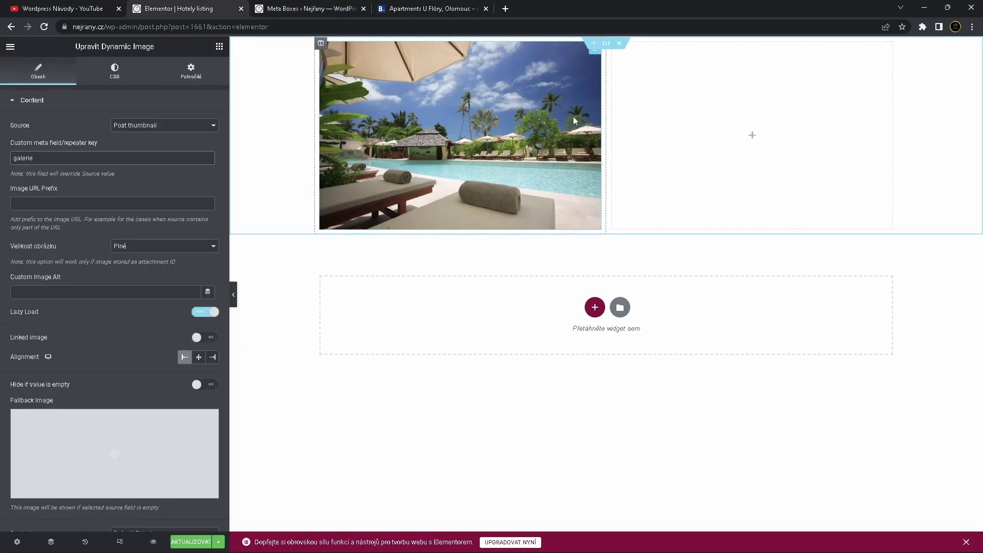
left_click(219, 54)
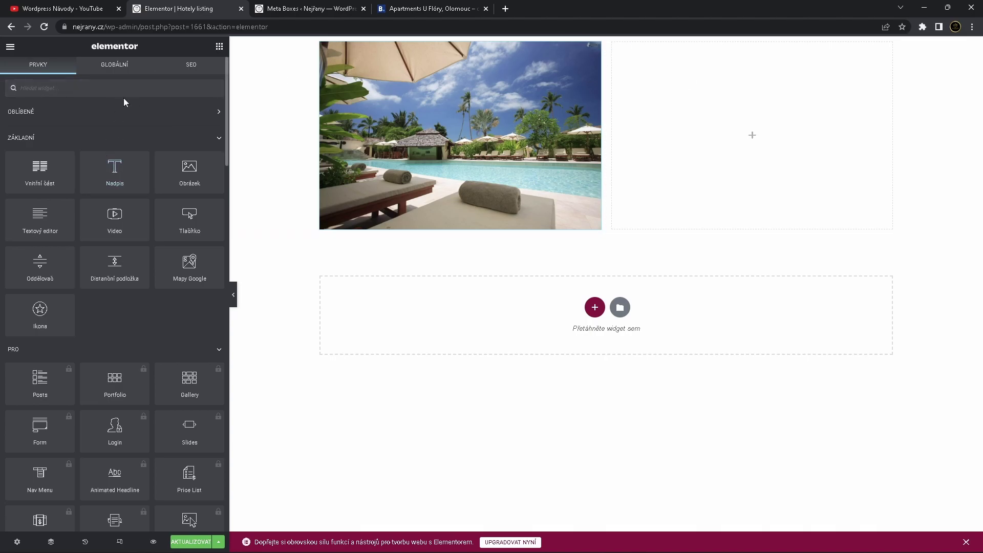
type("dynamic")
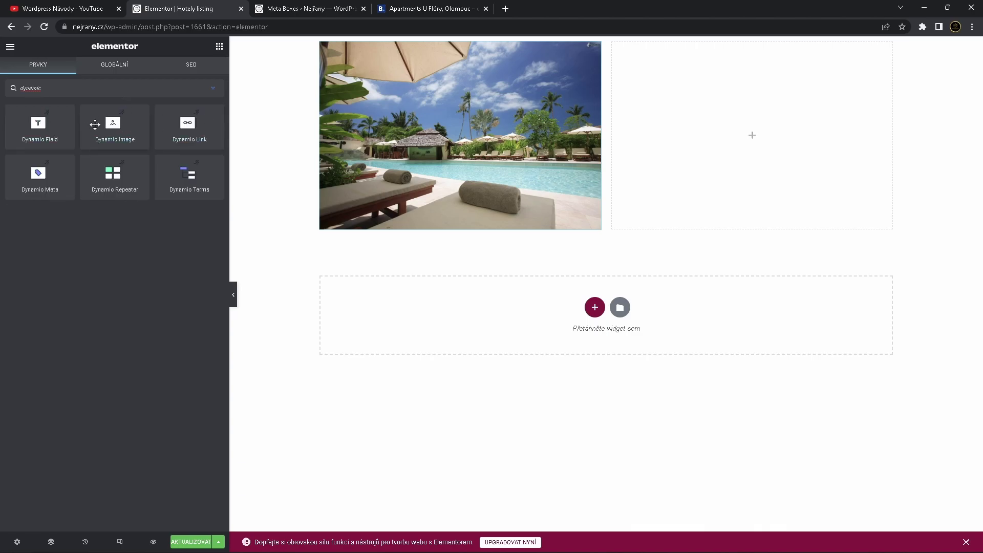
left_click_drag(49, 127, 657, 60)
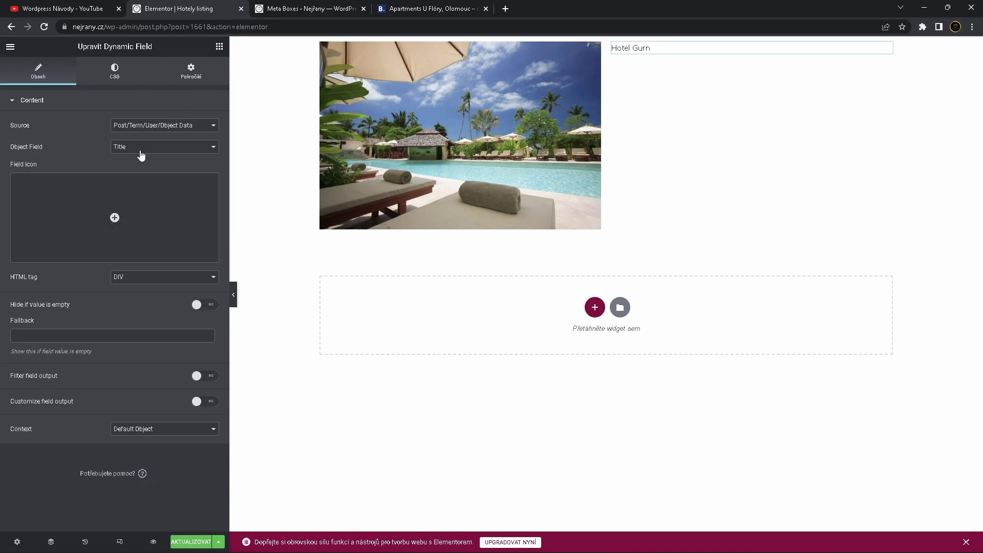
left_click(191, 74)
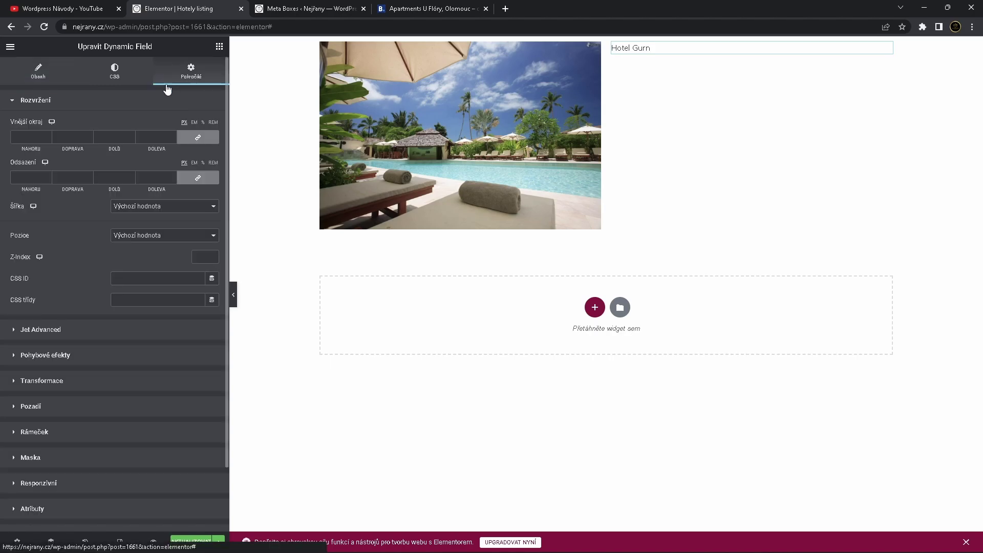
- Set the font size of the hotel title's Dynamic Field to 2 em and check its advanced settings
left_click(113, 77)
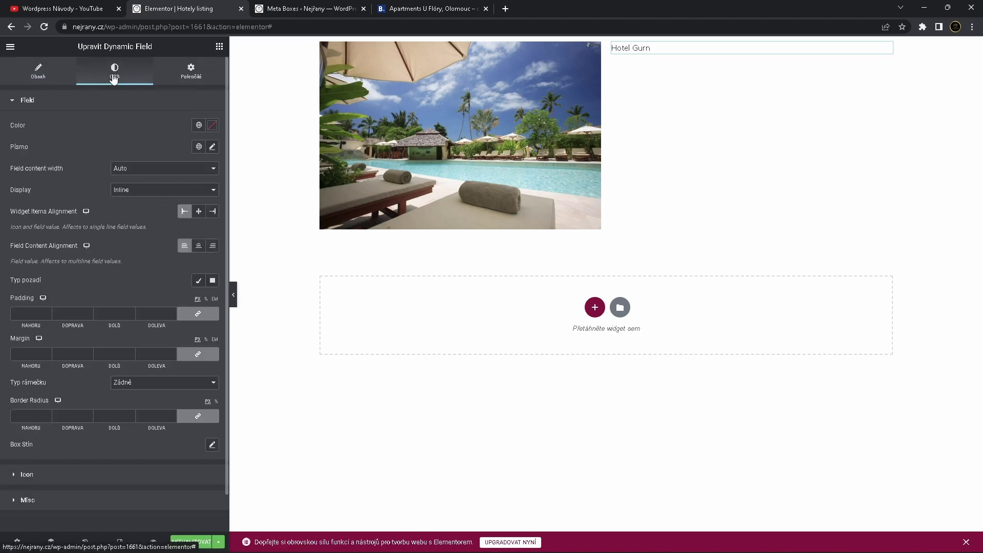
left_click(213, 148)
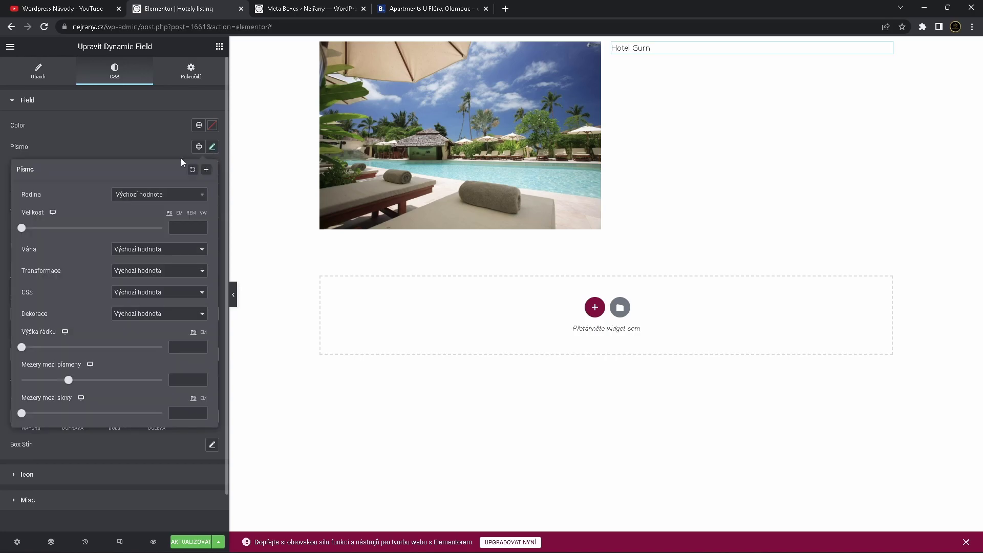
left_click_drag(21, 228, 35, 228)
left_click_drag(198, 228, 158, 229)
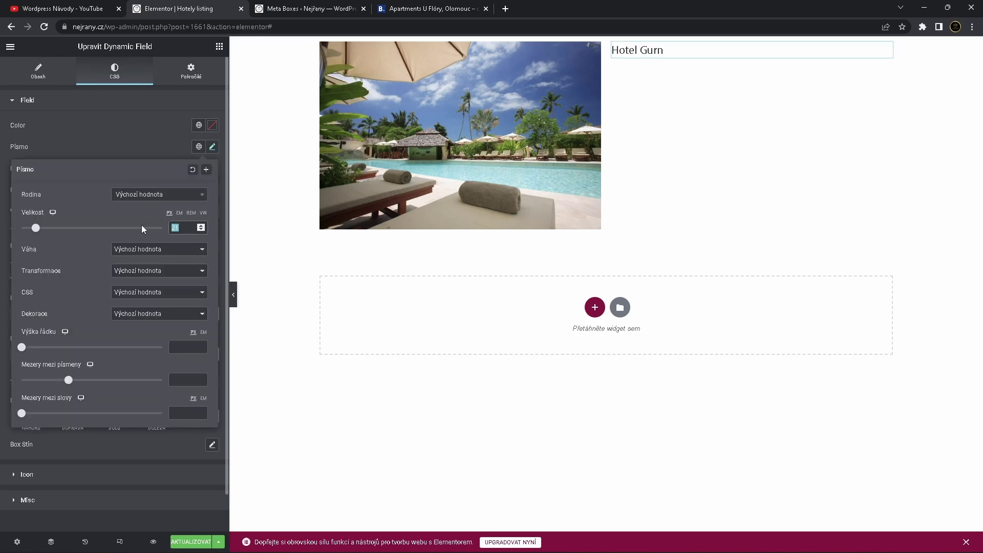
left_click(179, 212)
key("BackSpace")
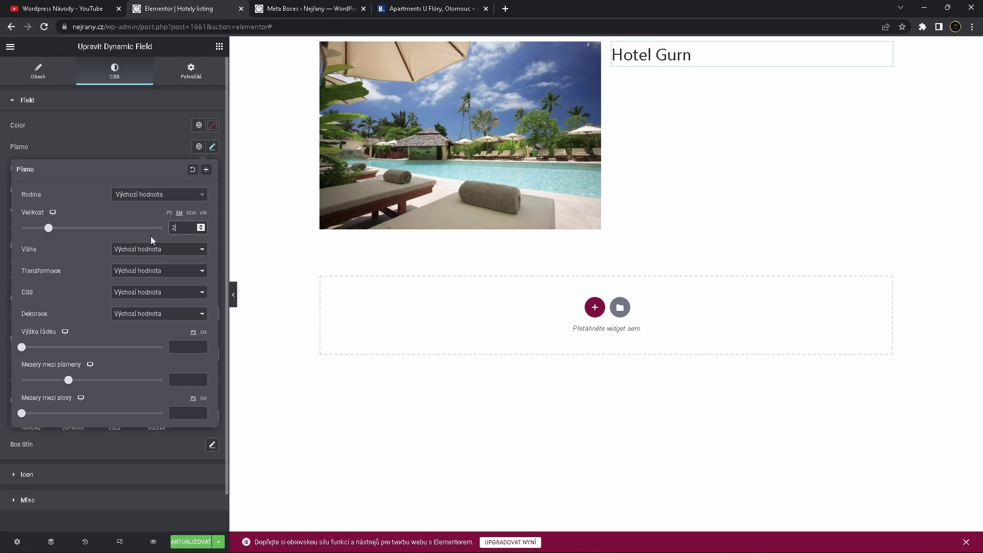
left_click(155, 154)
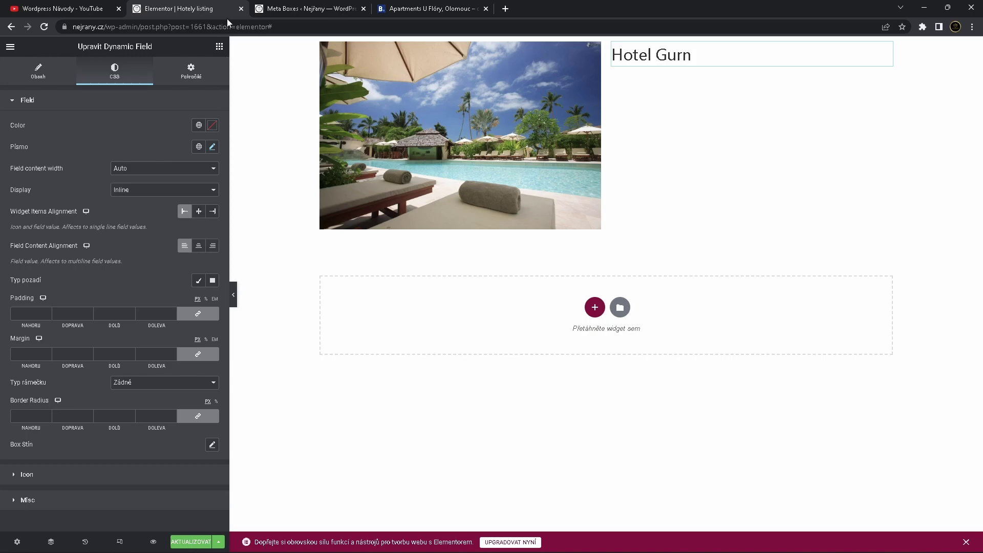
left_click(194, 76)
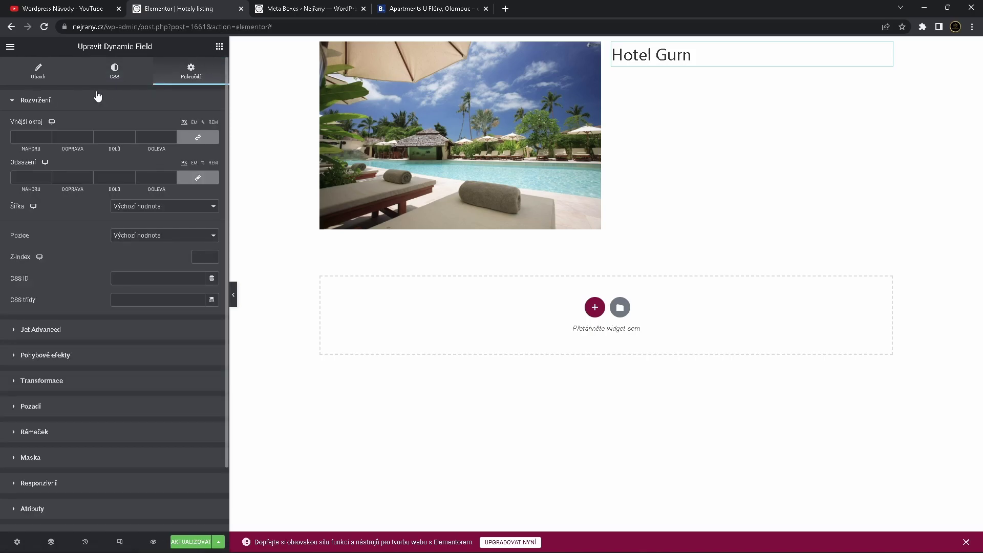
- Add a Dynamic Field widget below the hotel title, using Meta Data as source and popisek as the meta field
left_click(214, 47)
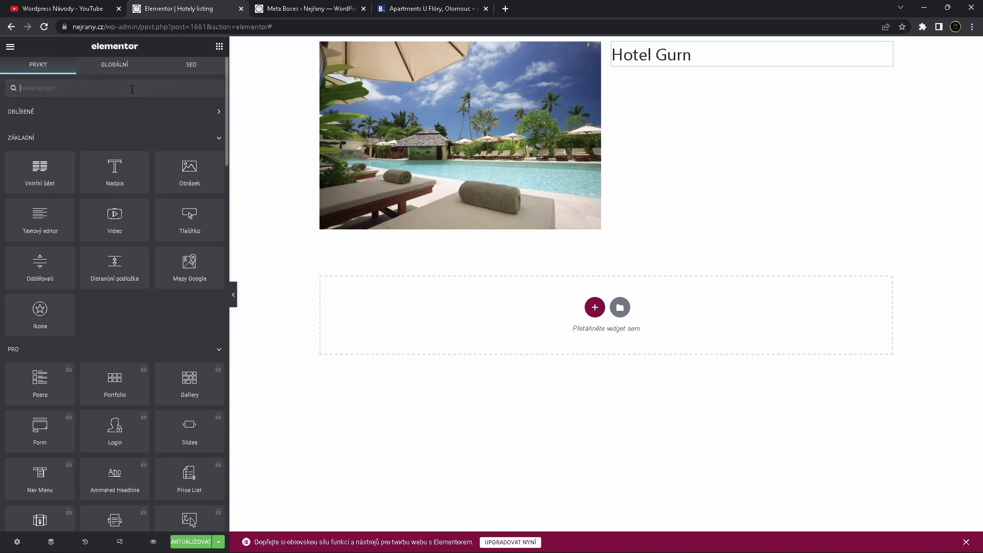
type("dynamic")
left_click_drag(57, 121, 689, 65)
left_click(178, 130)
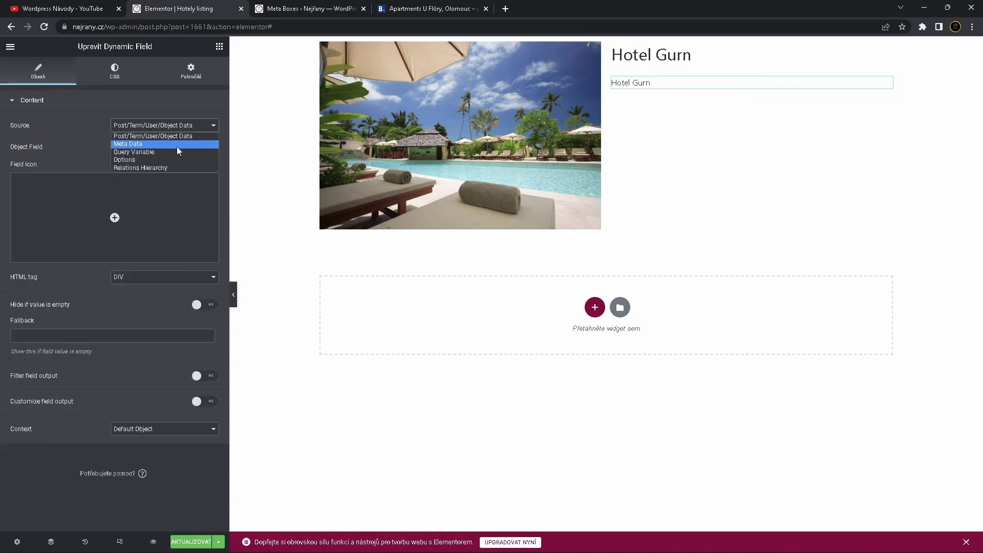
left_click(179, 145)
left_click(177, 148)
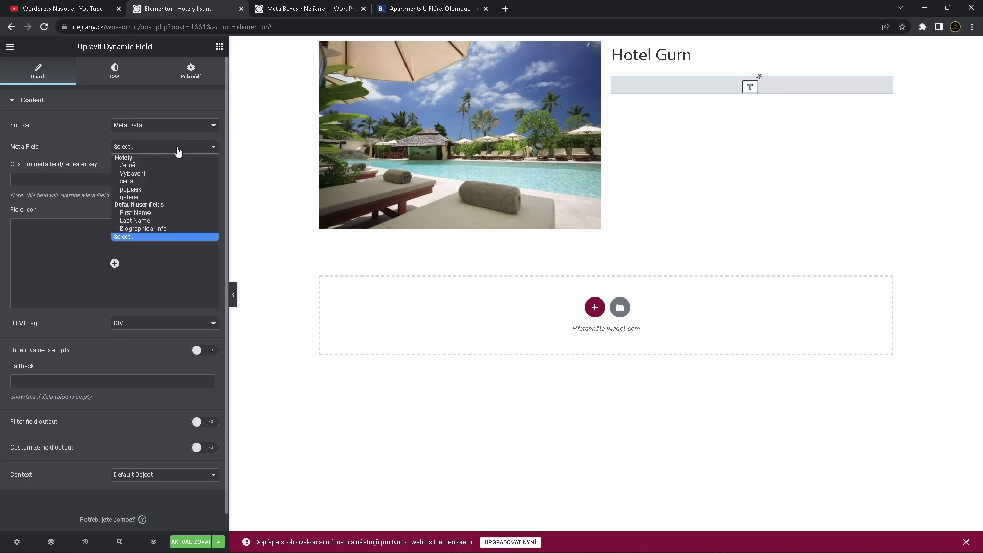
left_click(147, 192)
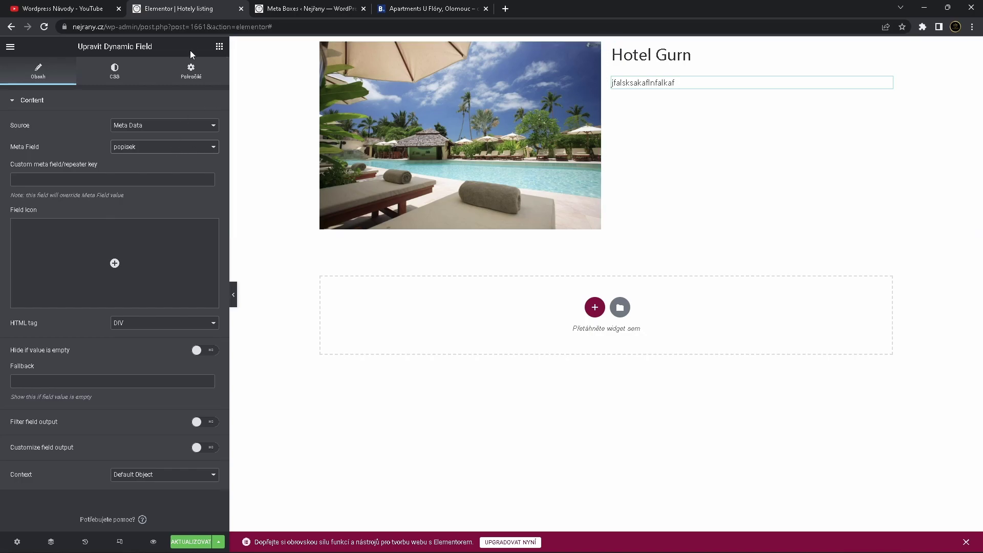
- Add another Dynamic Field widget below the description, using Meta Data as source and Vybavení as the meta field
left_click(219, 48)
type("dynm")
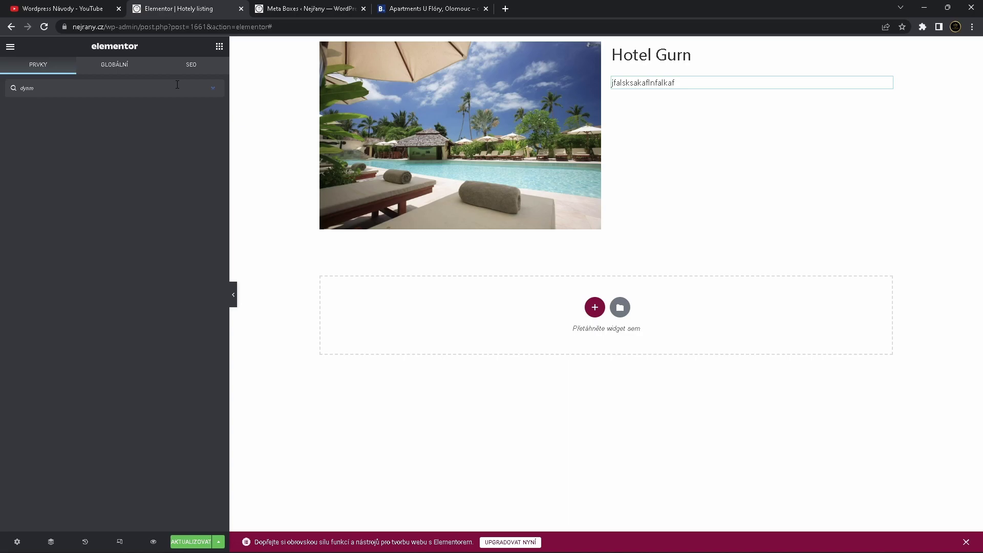
key("BackSpace")
type("amic")
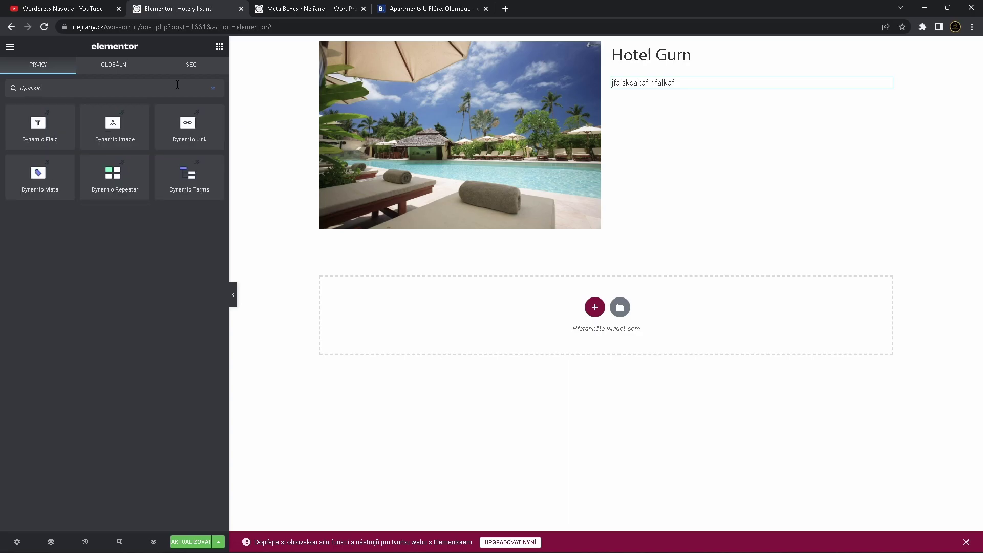
left_click_drag(49, 120, 660, 89)
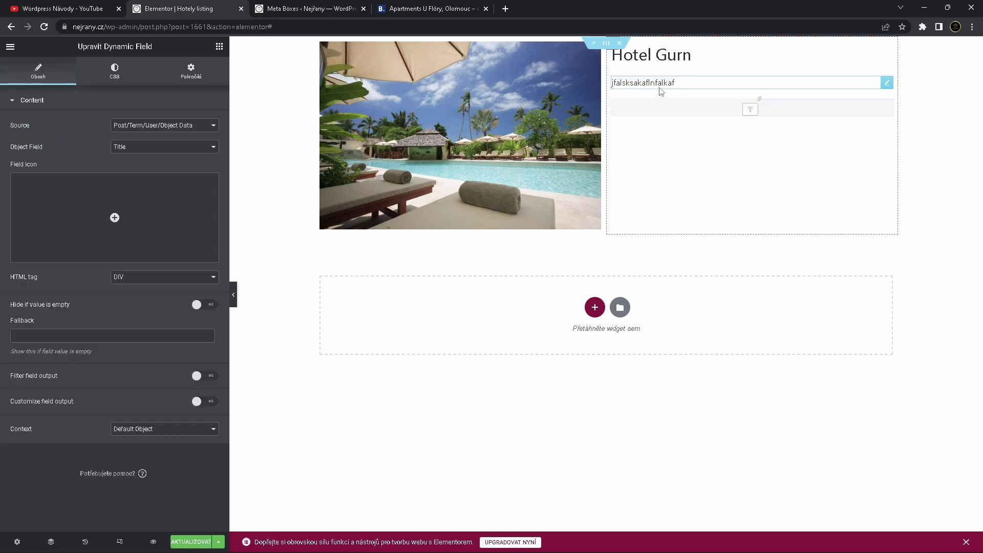
left_click(157, 149)
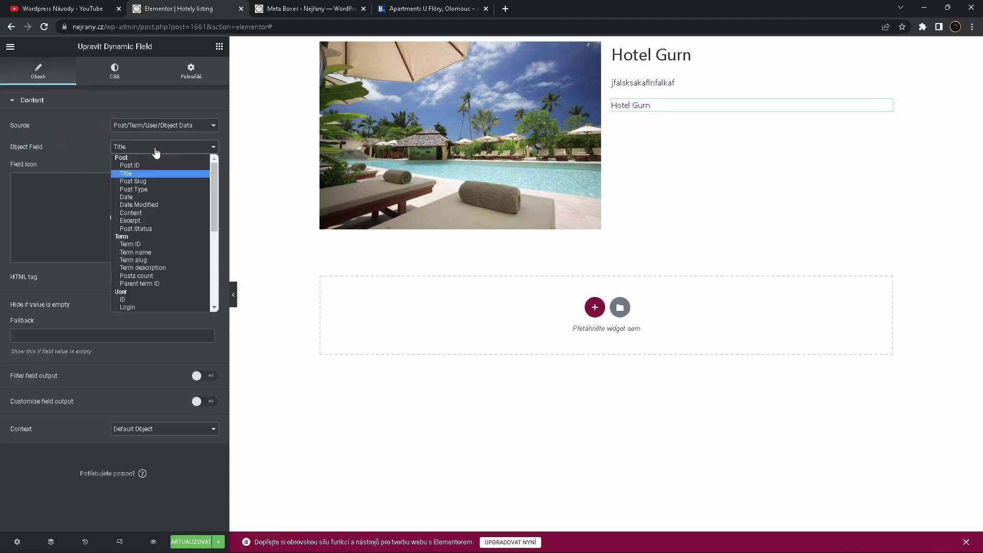
left_click(155, 149)
left_click(169, 129)
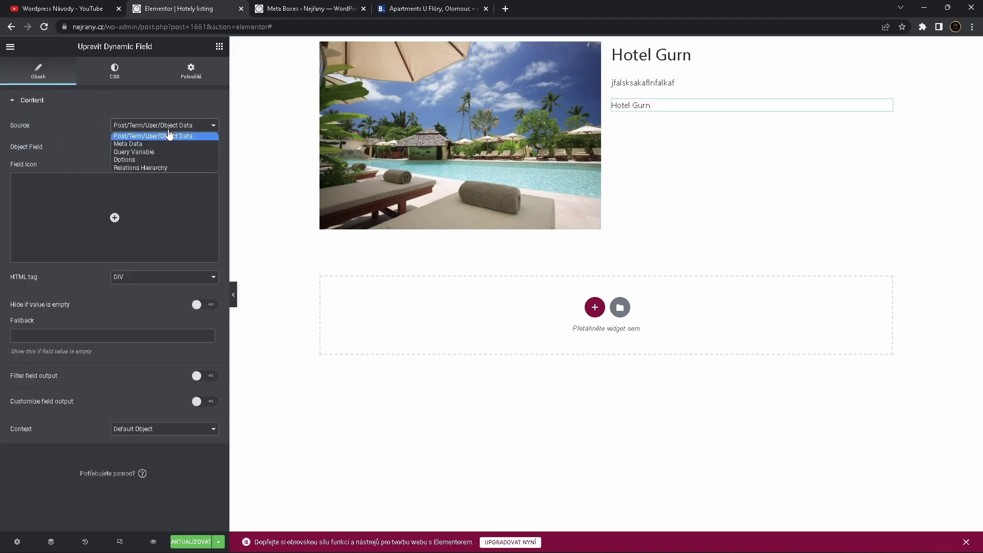
left_click(169, 143)
left_click(167, 146)
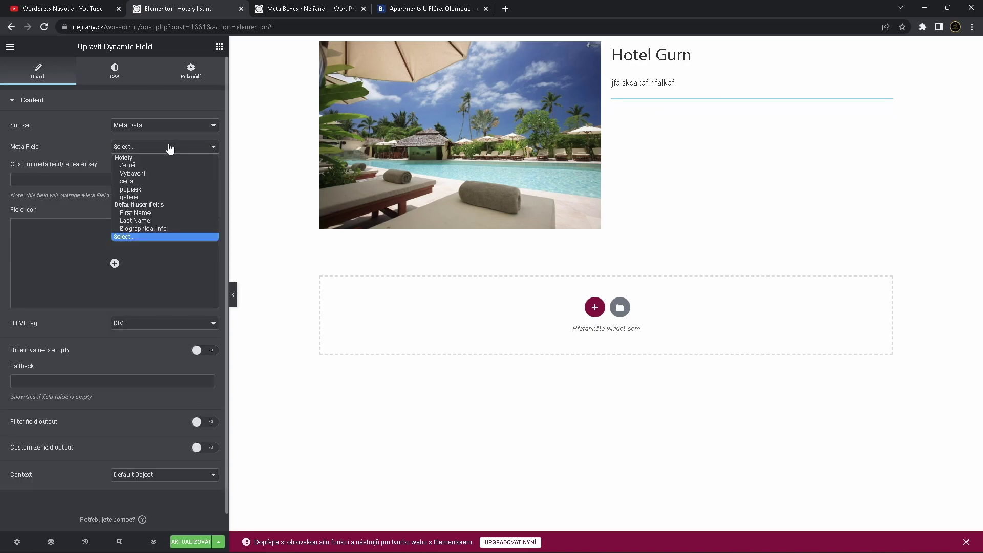
left_click(152, 174)
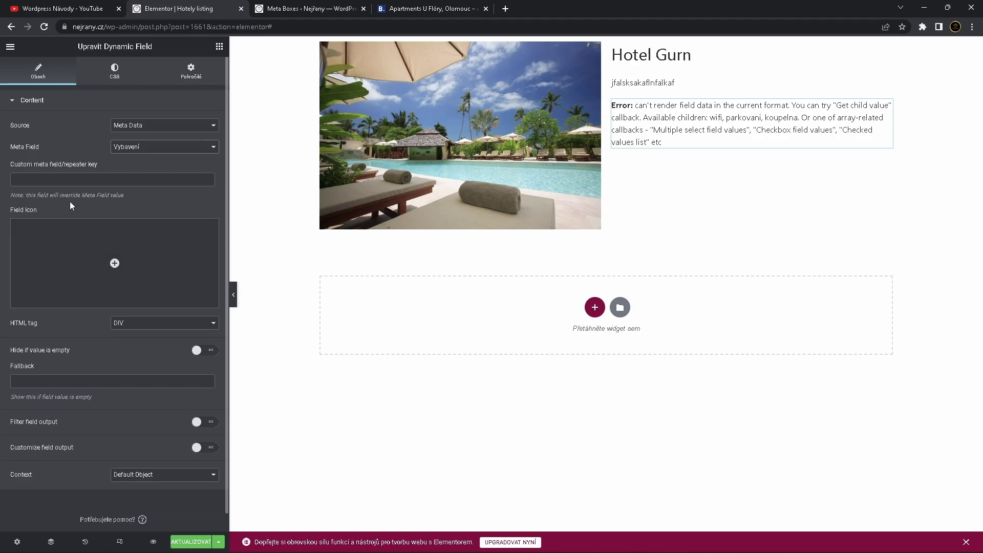
- Enable output filtering for the Vybavení field, trying the Checkbox field values callback before choosing Checked values list
left_click(198, 425)
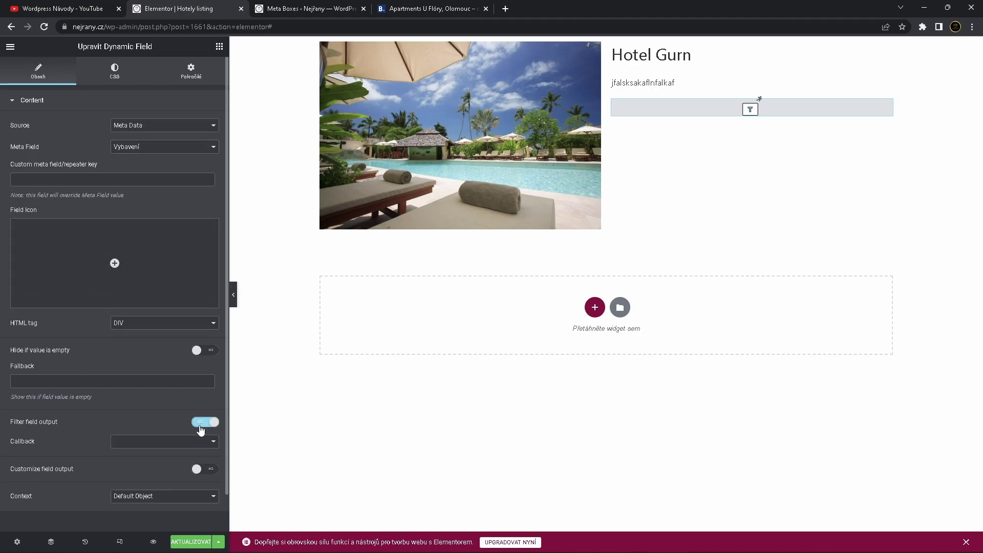
left_click(198, 451)
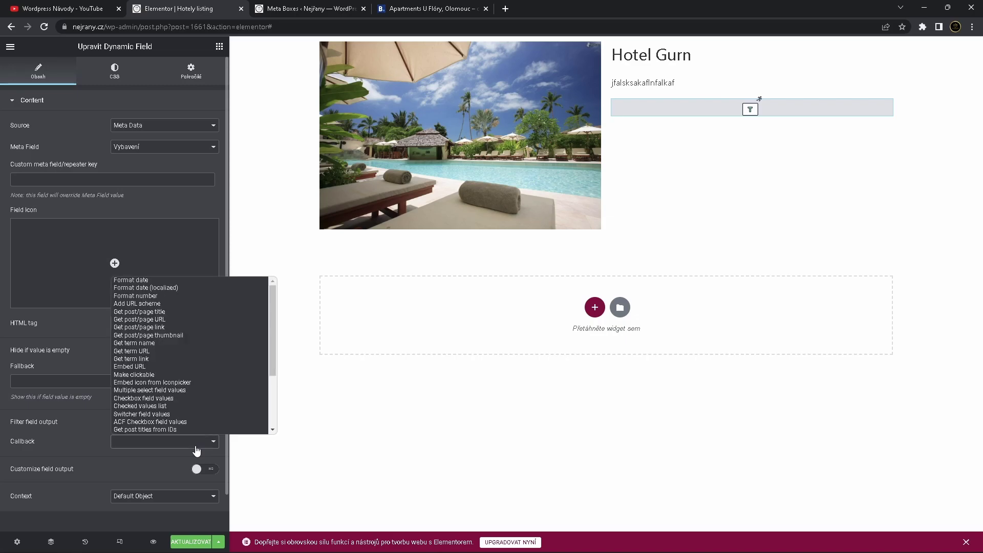
scroll(192, 427, "down", 1)
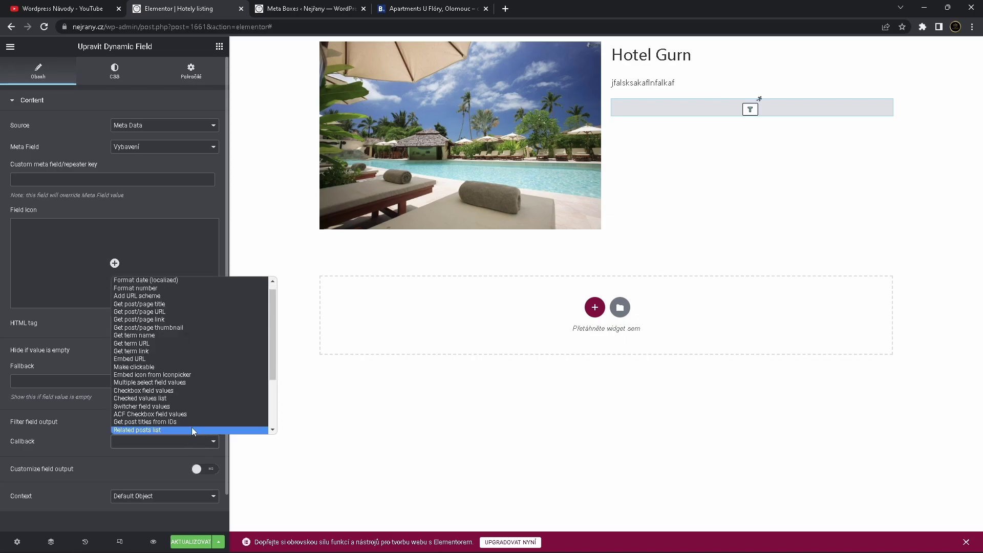
left_click(168, 393)
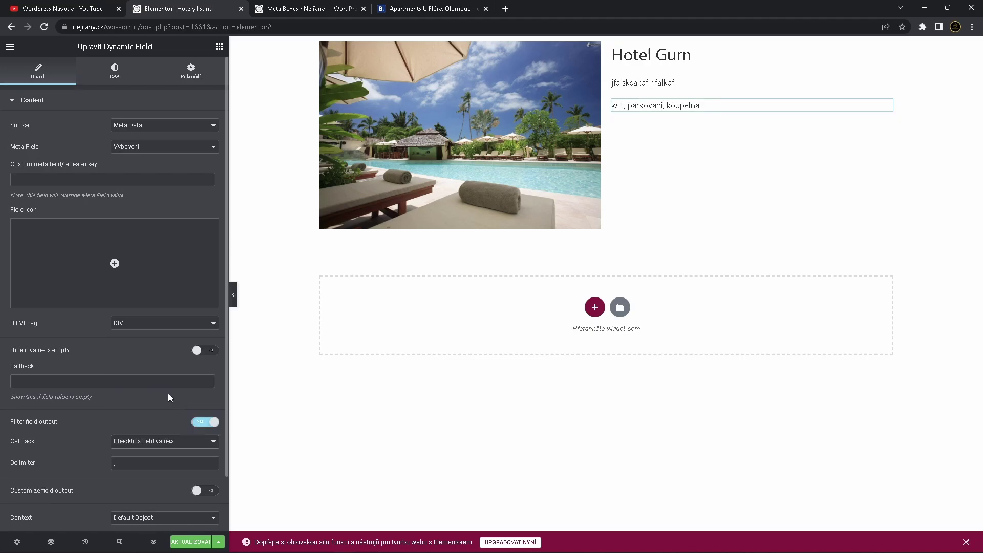
left_click(170, 443)
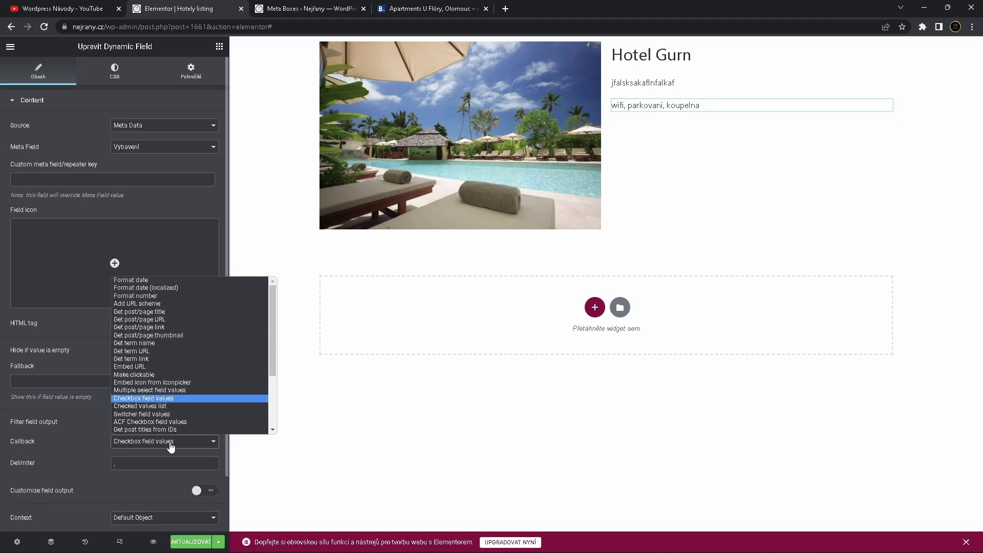
scroll(176, 423, "down", 1)
left_click(156, 395)
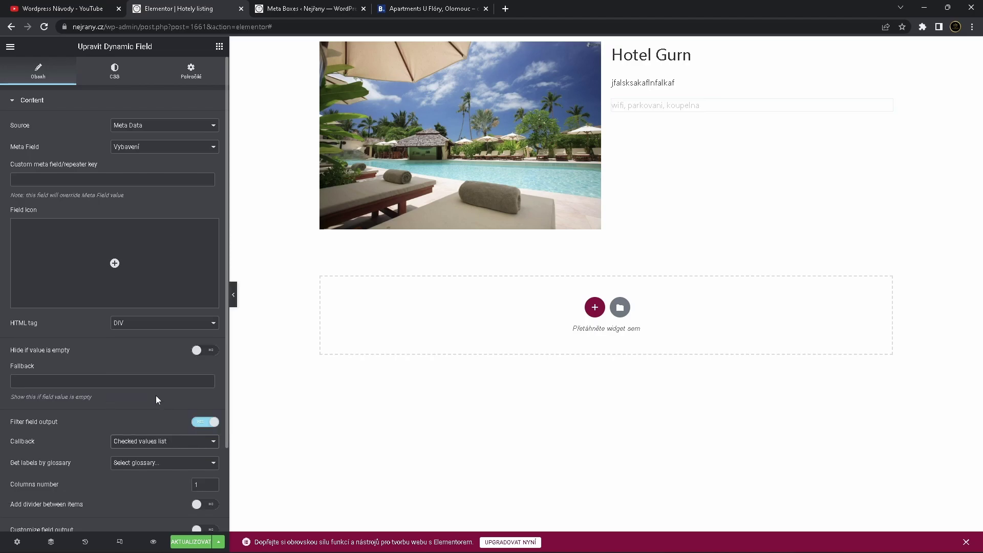
- Search the icon library for "check" and insert the solid check circle as the Vybavení field's icon
left_click(162, 245)
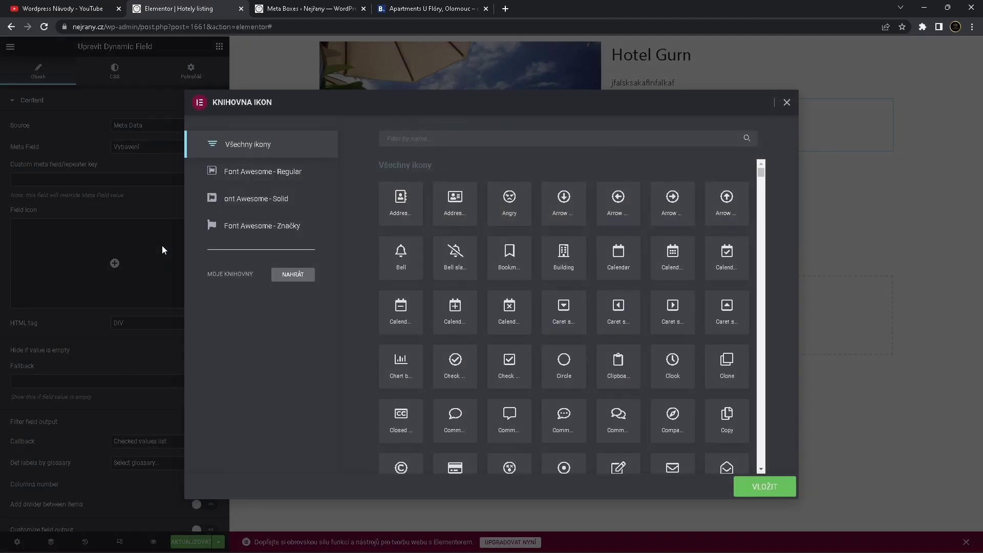
left_click(459, 142)
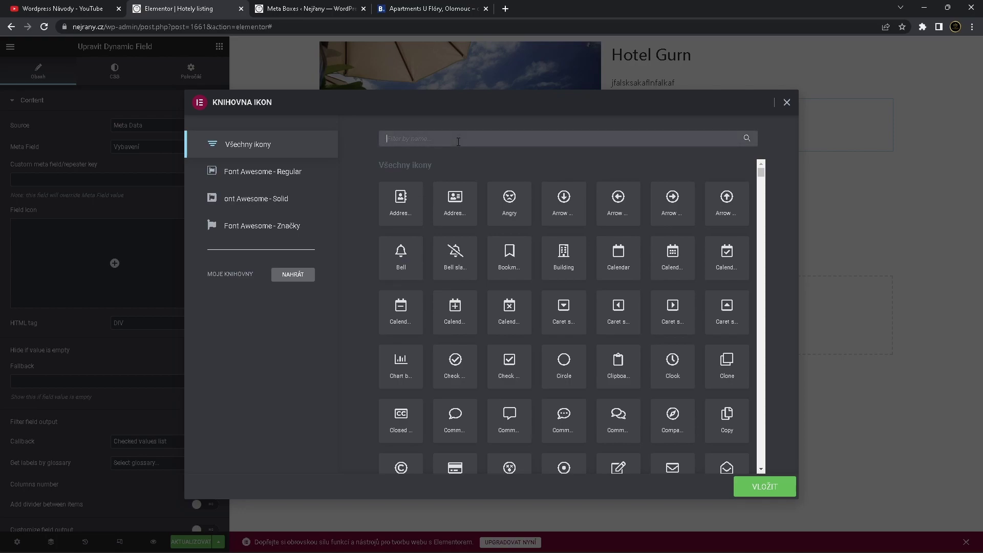
type("check")
left_click(613, 212)
left_click(673, 208)
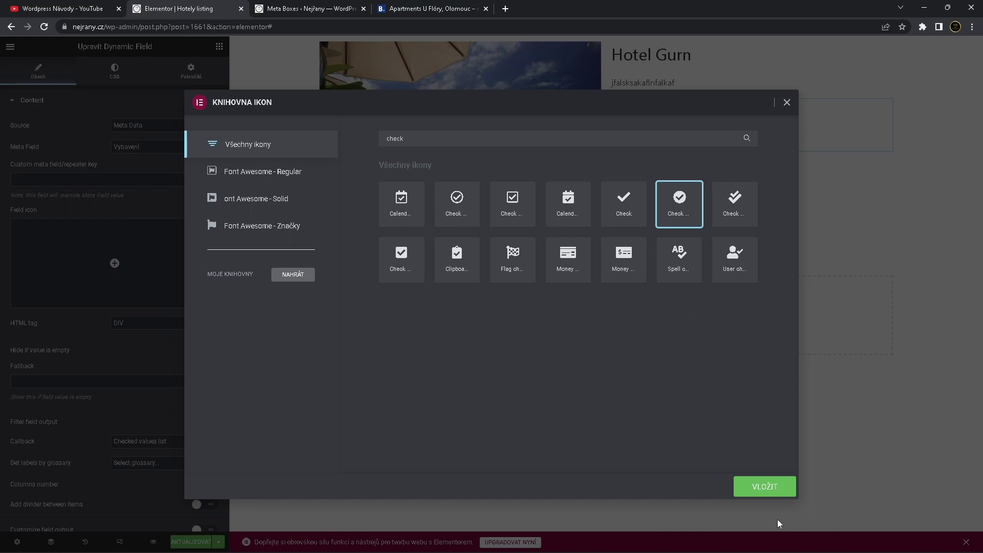
left_click(773, 490)
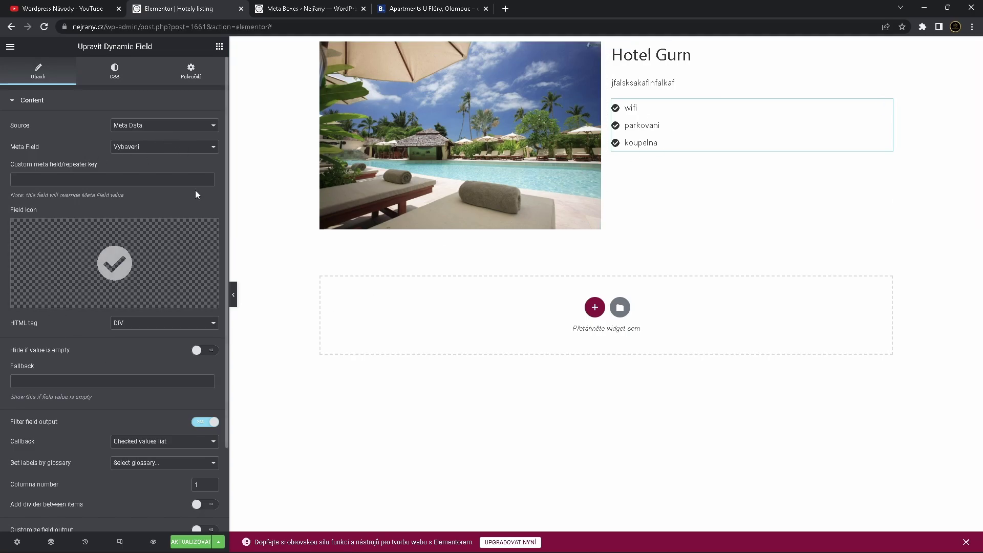
- Try the Checkbox field values callback with "+" and "," as delimiters on the Vybavení field and return to Checked values list
left_click(149, 449)
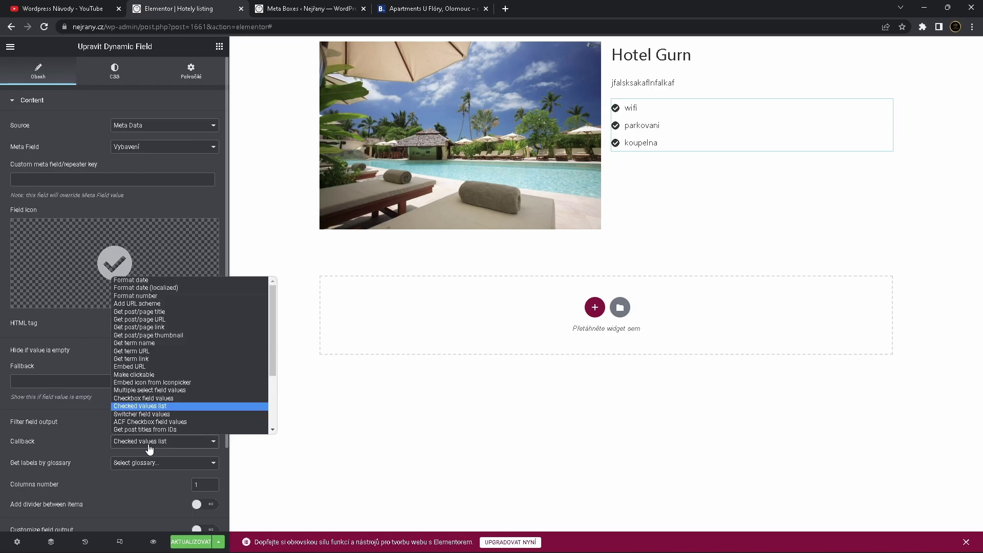
left_click(170, 398)
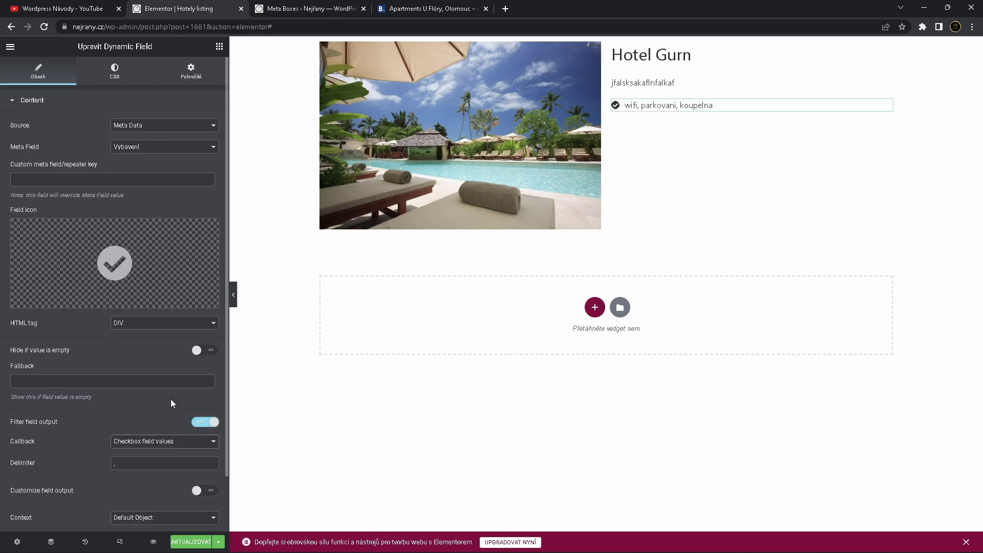
left_click(148, 462)
key("BackSpace")
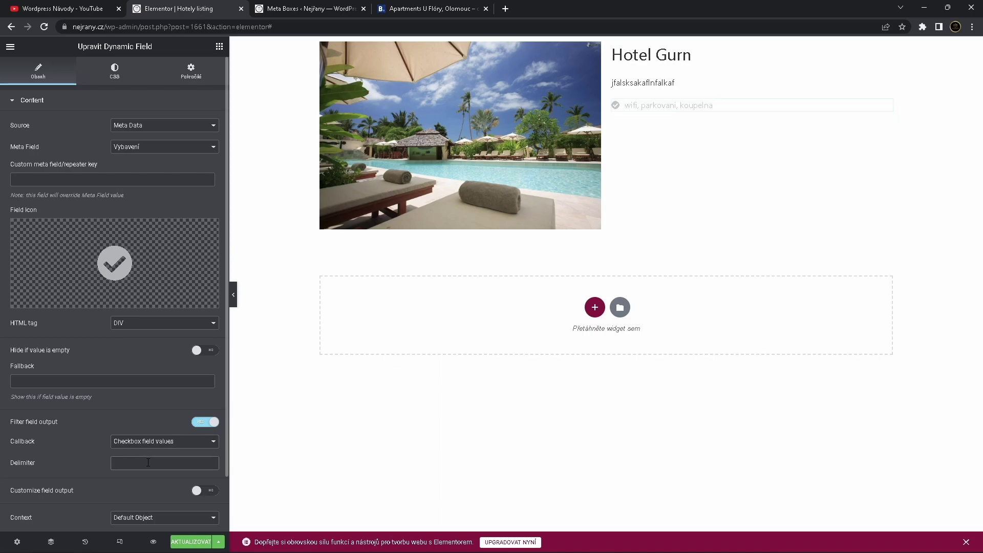
type("+")
key("BackSpace")
type(",")
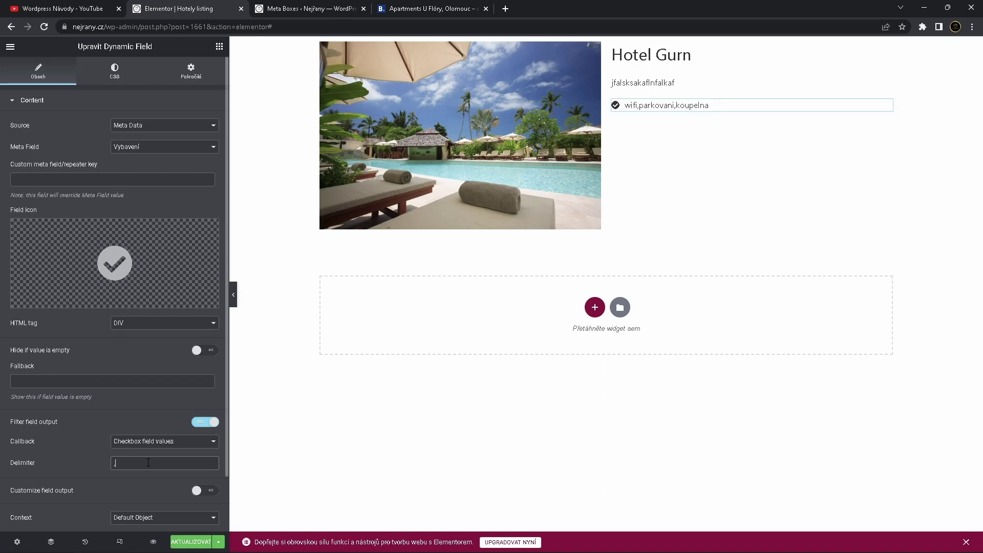
left_click(161, 441)
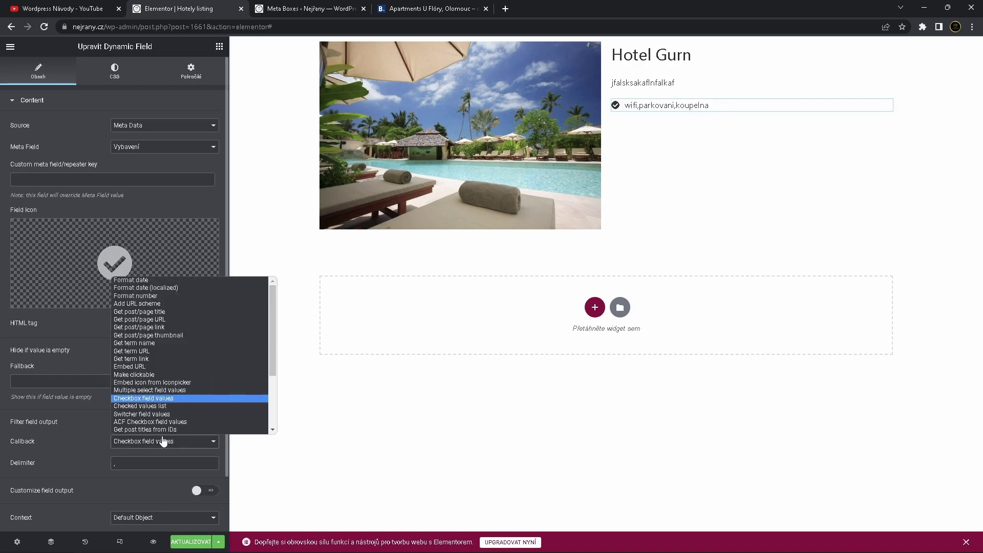
left_click(180, 406)
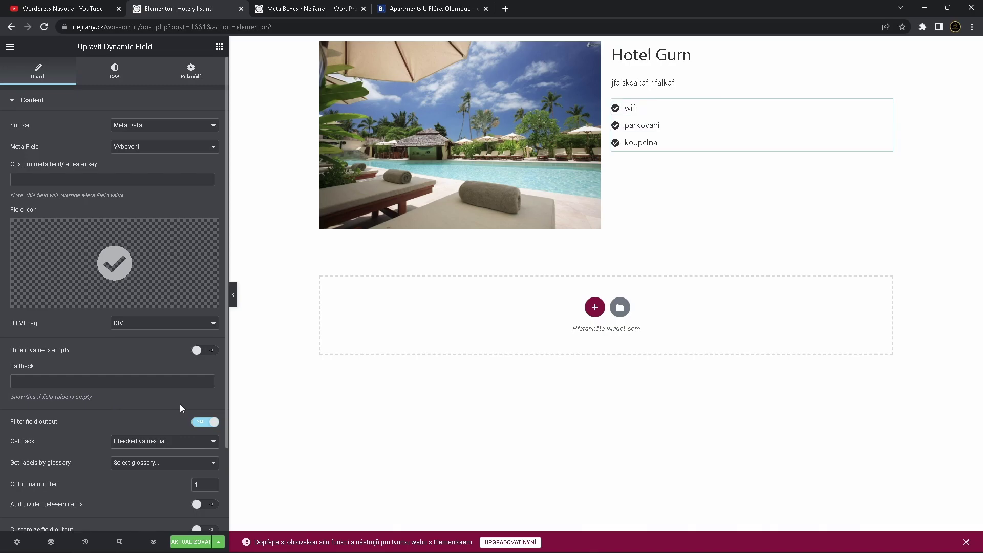
- Set the columns number of the Vybavení checked values list to 3
scroll(164, 403, "down", 2)
left_click(204, 383)
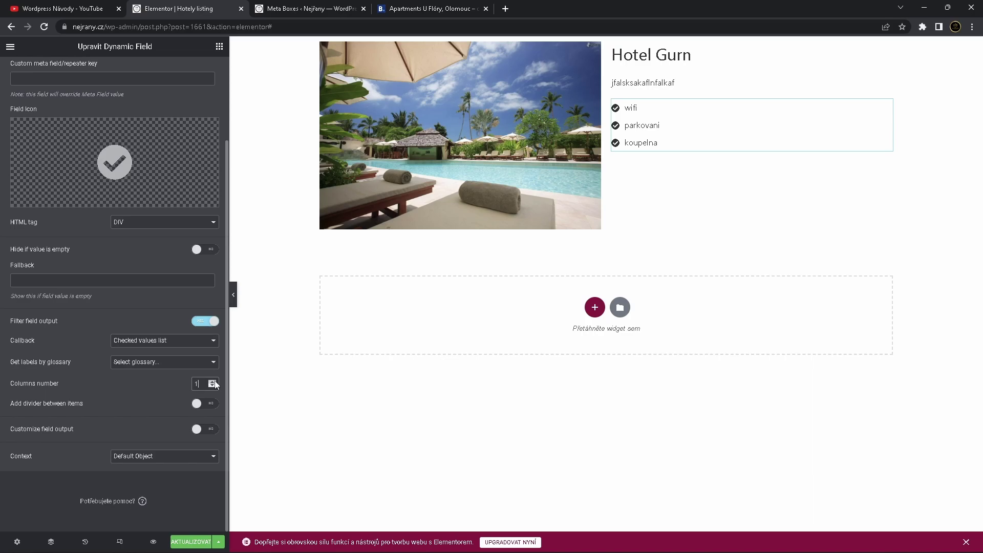
left_click(215, 382)
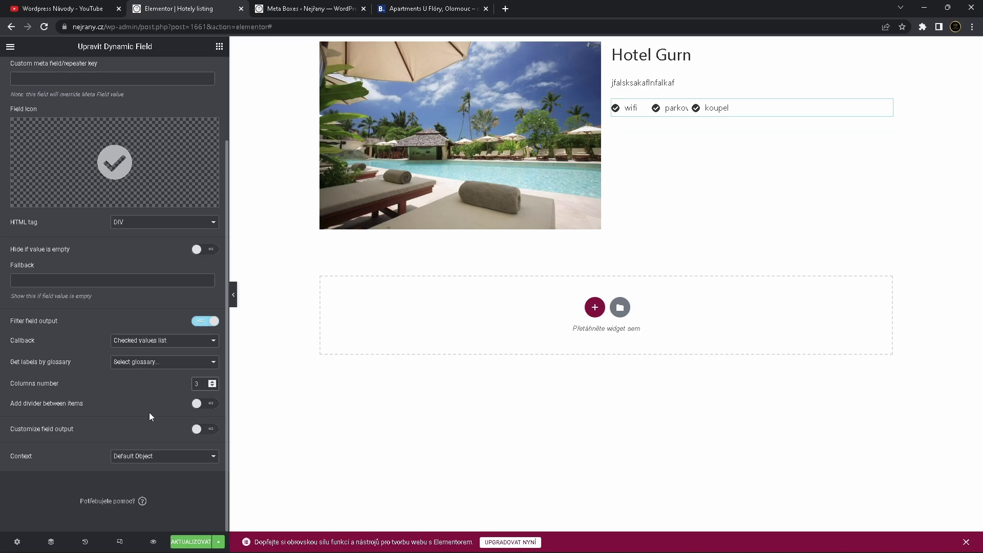
- Set the field content width of the Vybavení field to Fullwidth
scroll(149, 413, "up", 2)
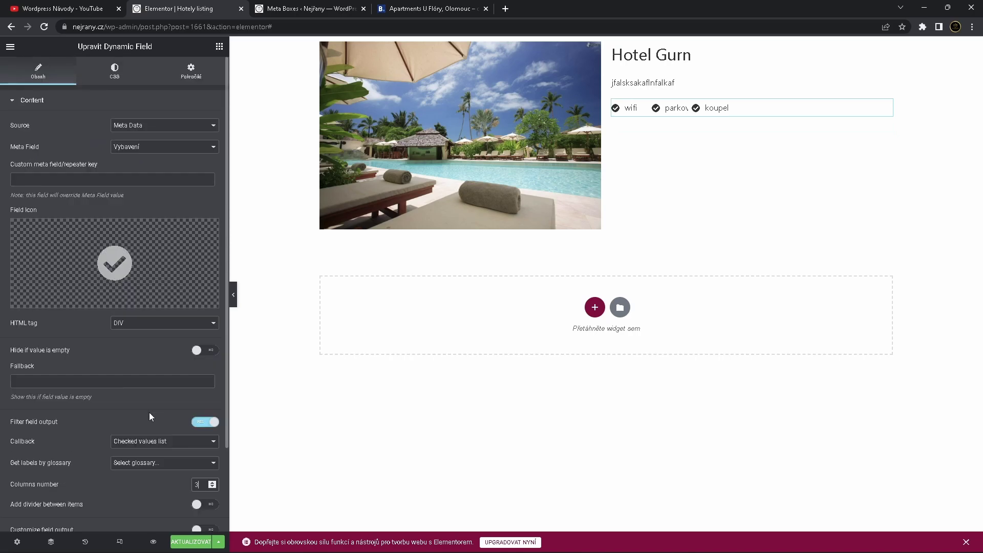
left_click(116, 80)
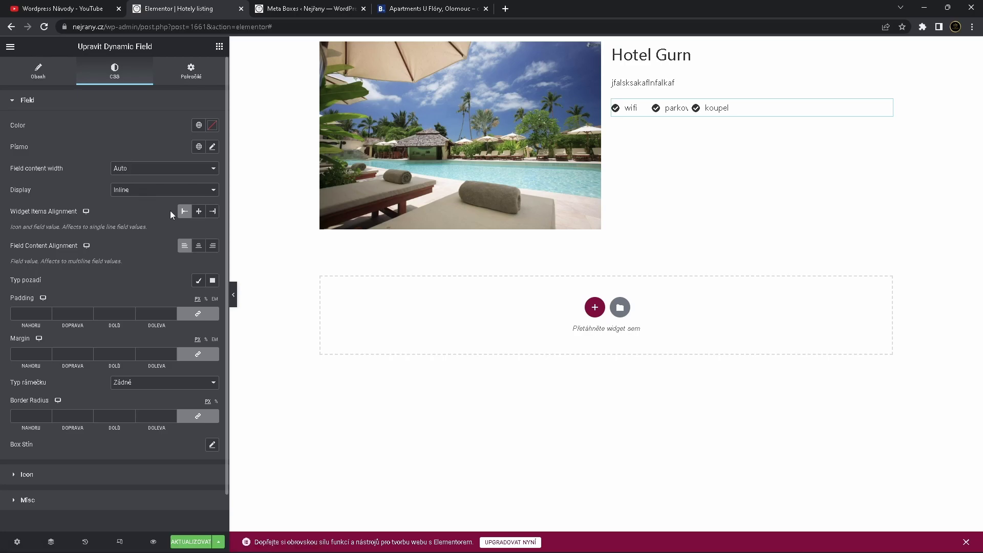
left_click(135, 193)
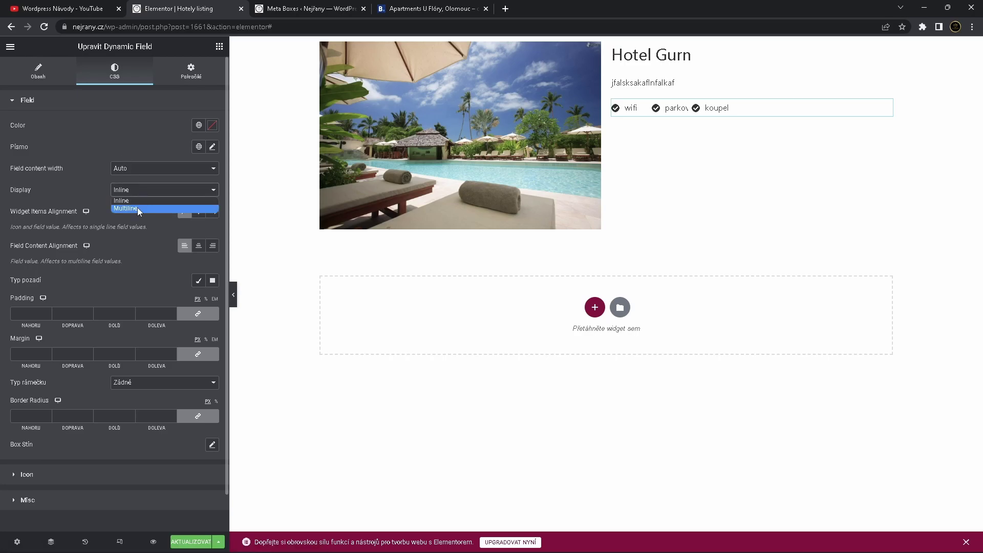
left_click(165, 170)
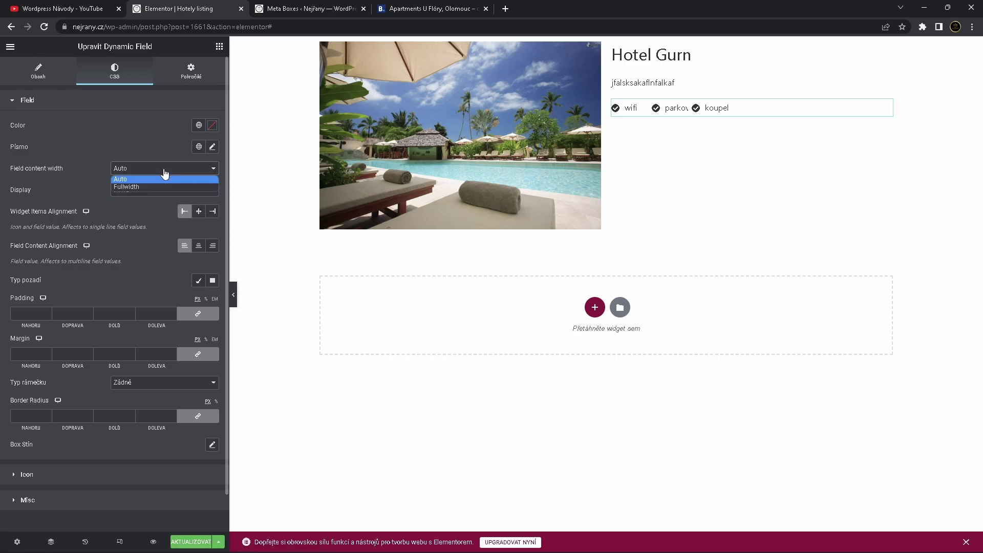
left_click(134, 187)
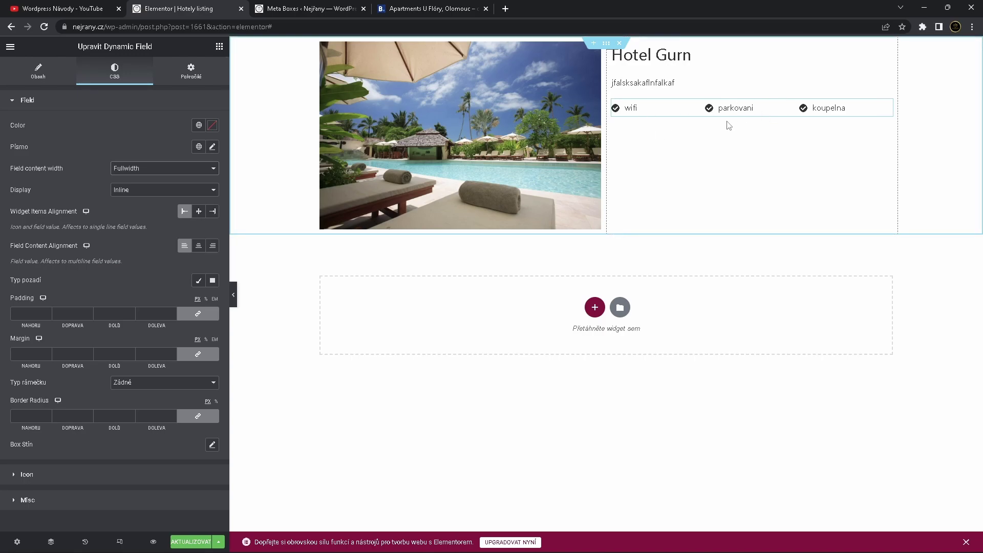
- Add a Dynamic Field below the amenities list and set its source to the cena meta field under Meta Data
left_click(220, 47)
left_click(175, 86)
type("dynamic")
left_click_drag(43, 123, 653, 116)
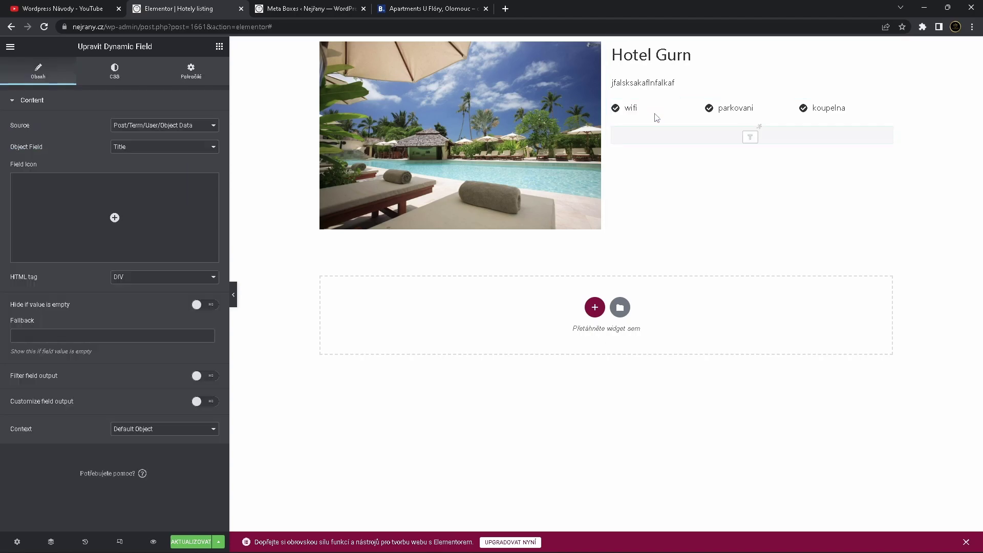
left_click(162, 134)
left_click(163, 141)
left_click(164, 147)
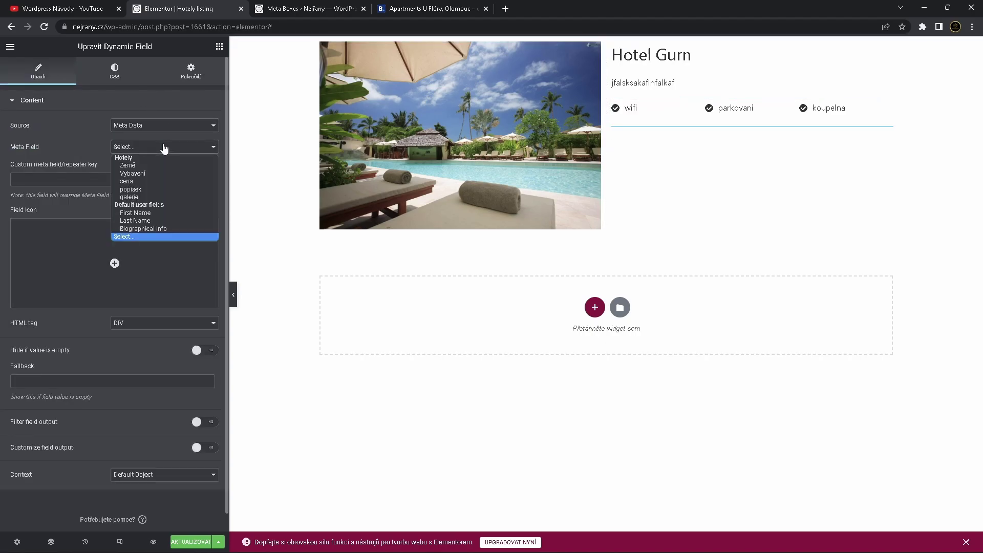
left_click(136, 181)
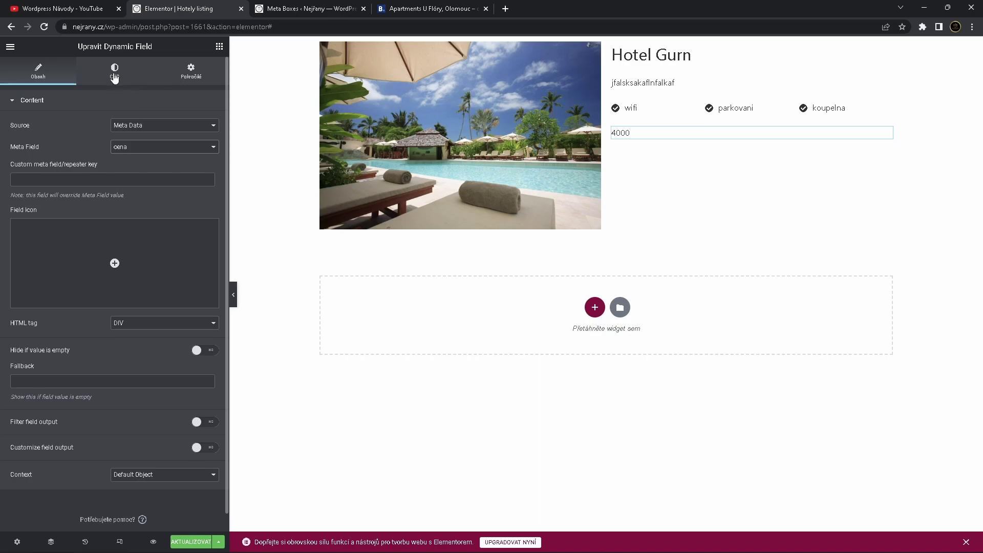
- Enable customized output for the cena field and set its field format to "%s Kč"
left_click(115, 72)
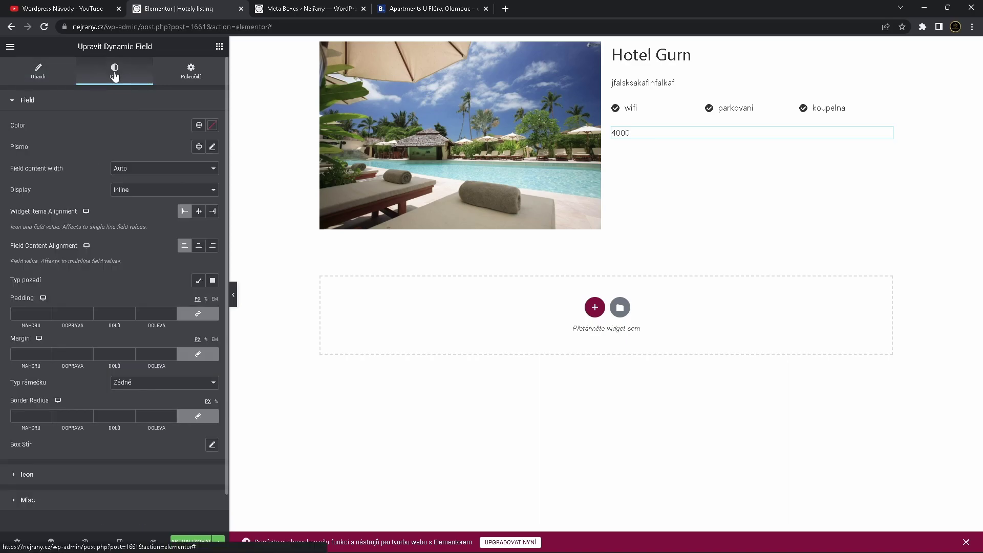
left_click(38, 72)
left_click(148, 479)
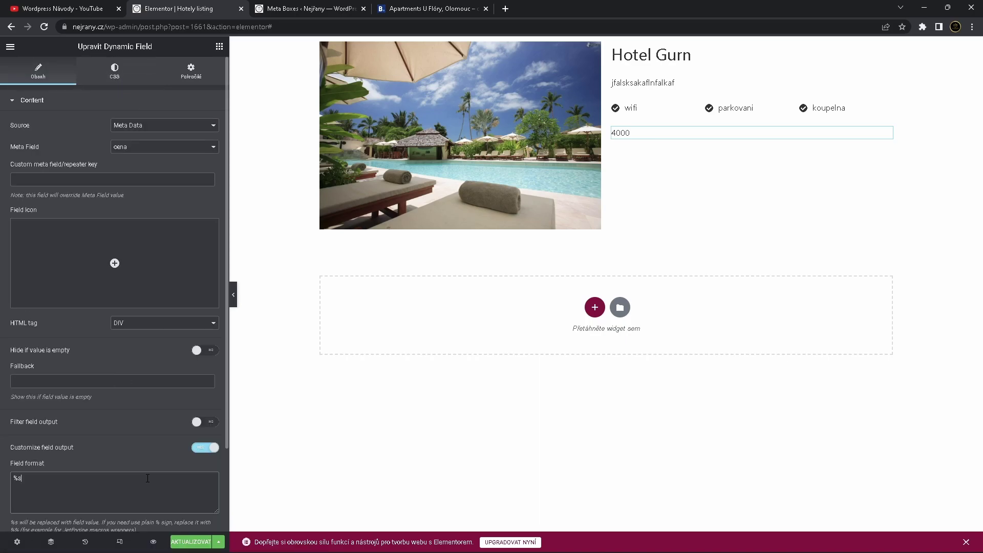
type("K")
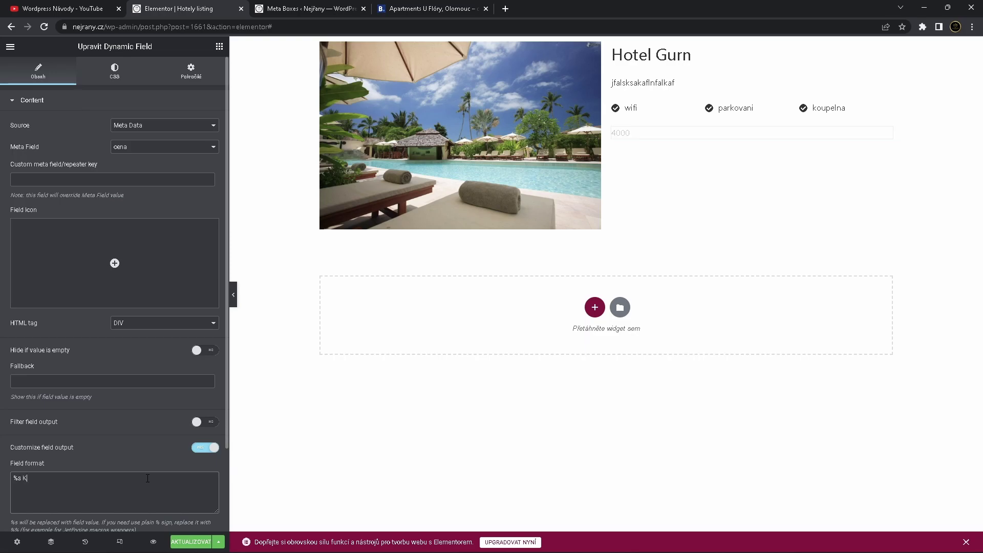
type("č")
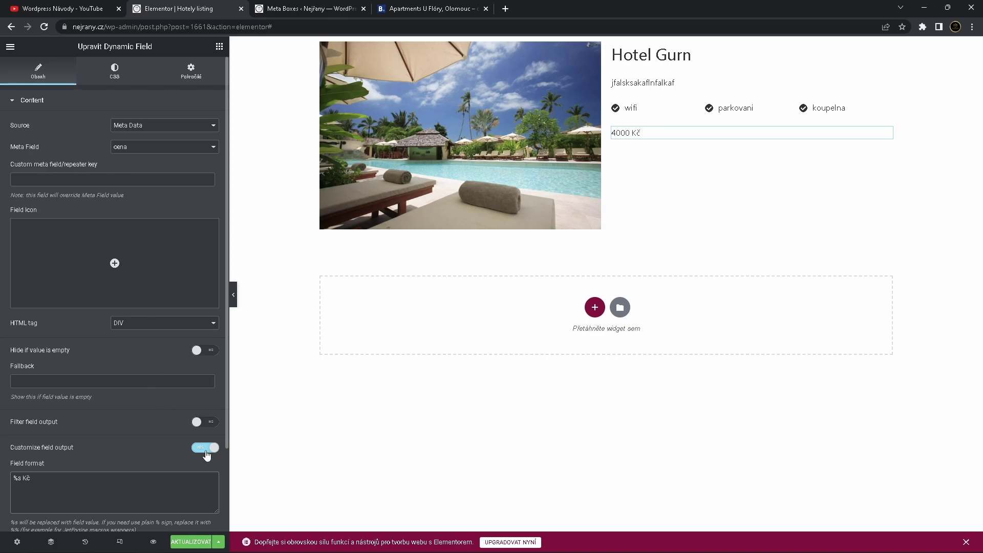
- Switch the cena field's customized output off and on, re-enter "Kč" in its format, and update the listing item
left_click(207, 449)
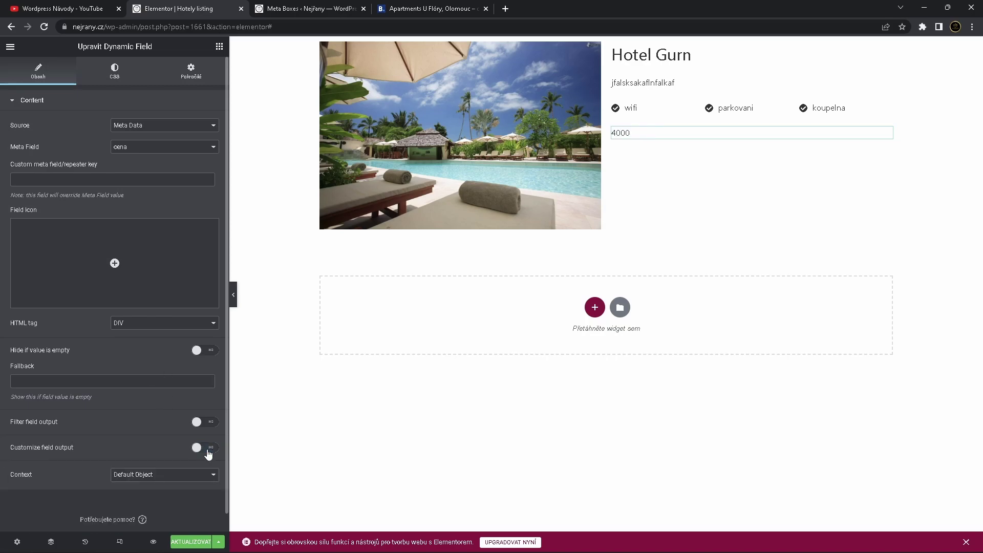
left_click(207, 449)
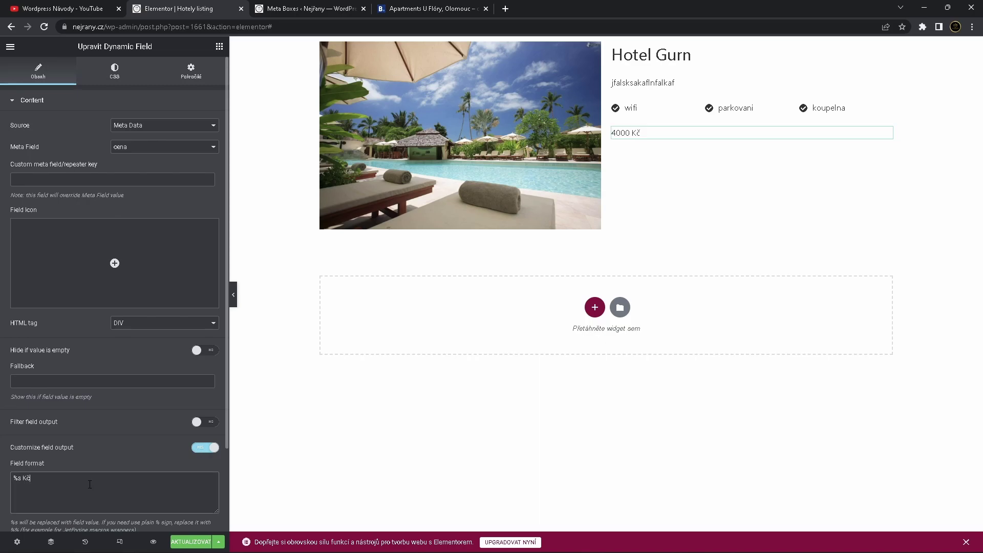
key("BackSpace")
key("BackSpace")
key("BackSpace")
type("Kč")
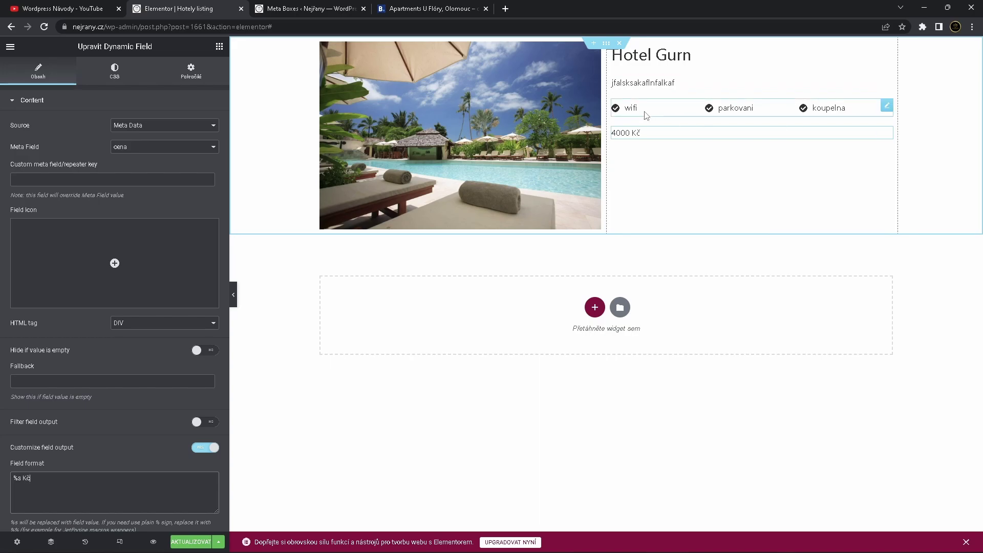
mouse_move(204, 536)
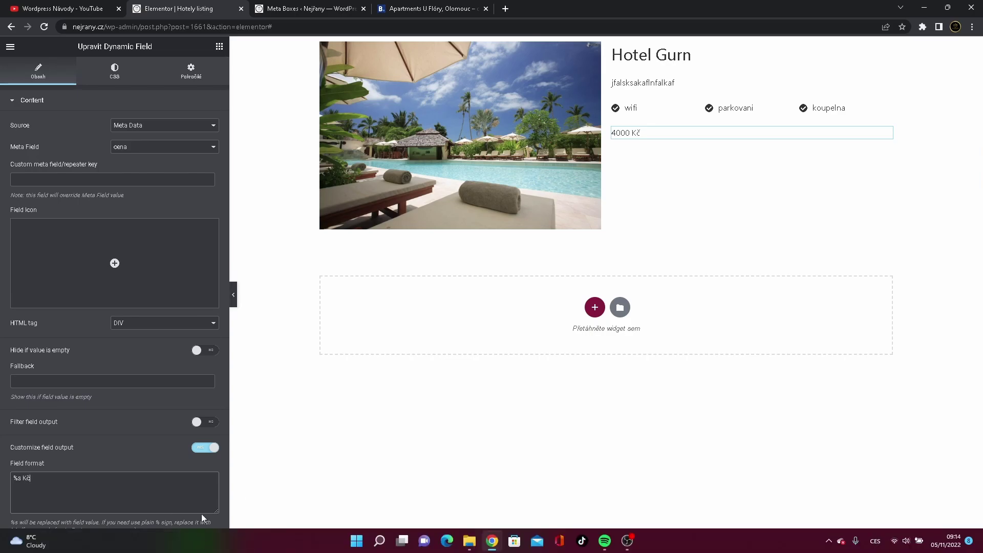
left_click(203, 547)
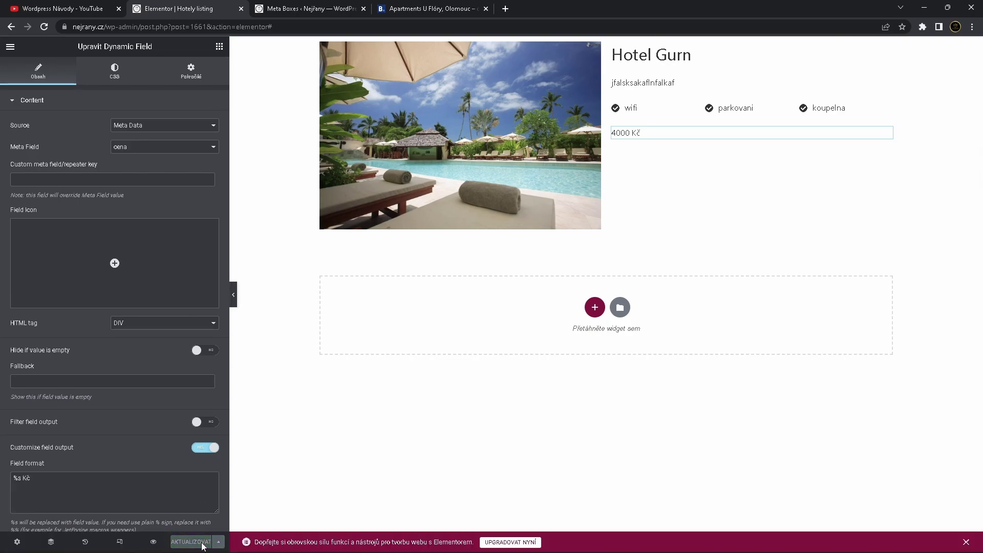
- Create a new WordPress page with the Elementor plátno template and open it for editing in Elementor
key("ctrl+Tab")
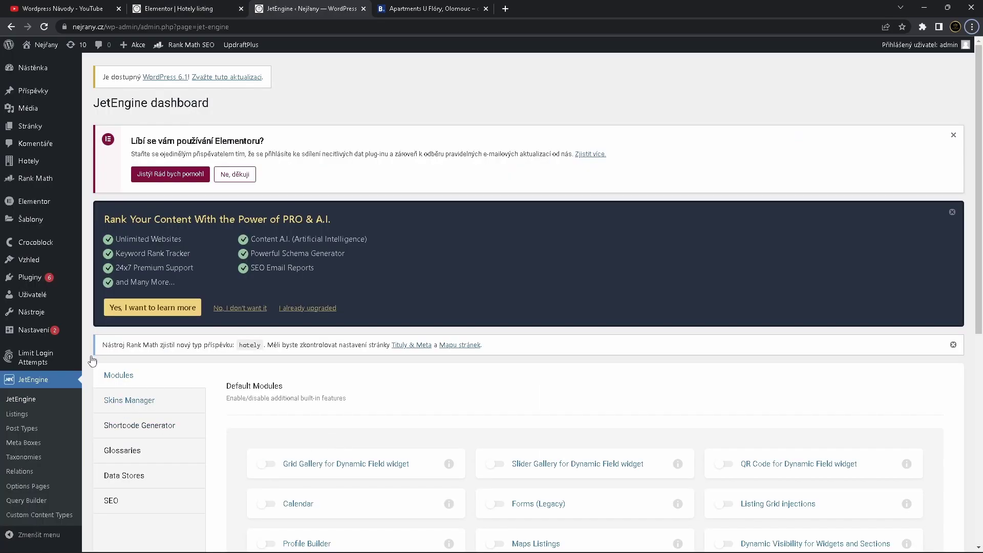
left_click(23, 131)
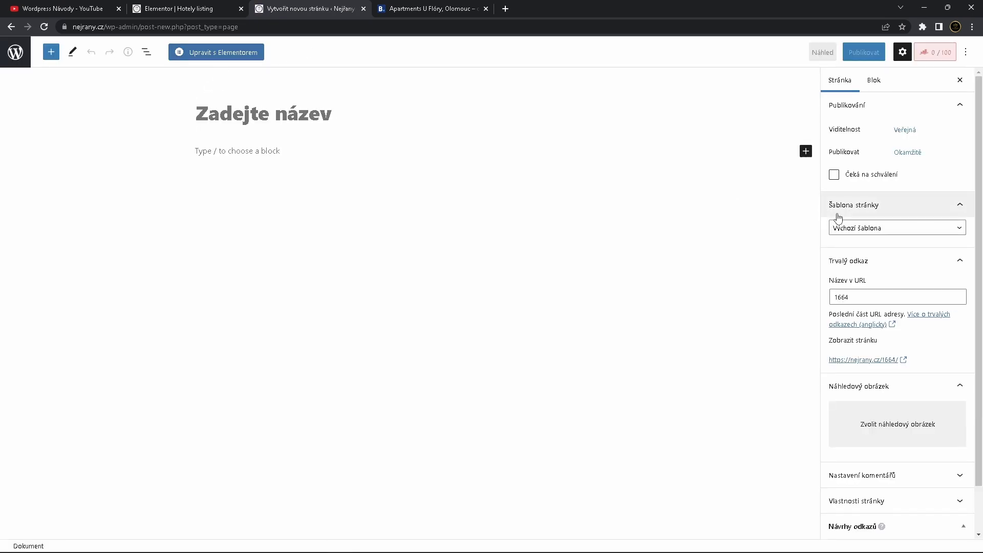
left_click(855, 228)
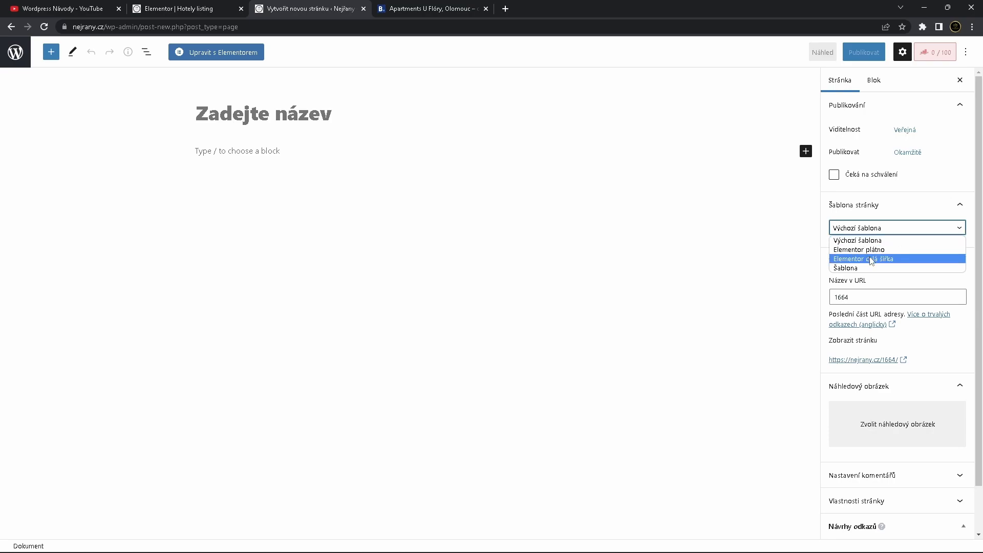
left_click(871, 250)
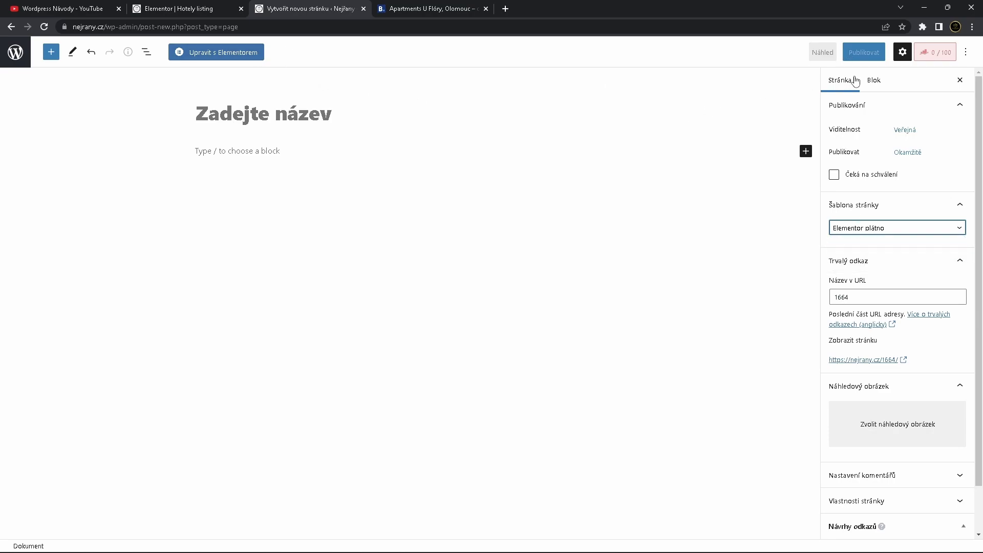
left_click(252, 55)
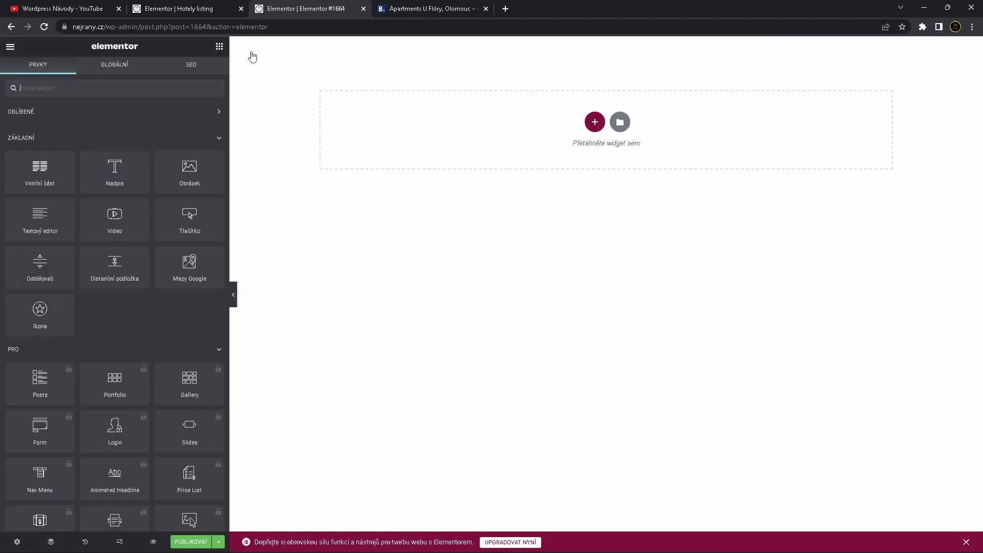
- Add a two-column section and narrow its left column to just under a third of the section's width
left_click(596, 124)
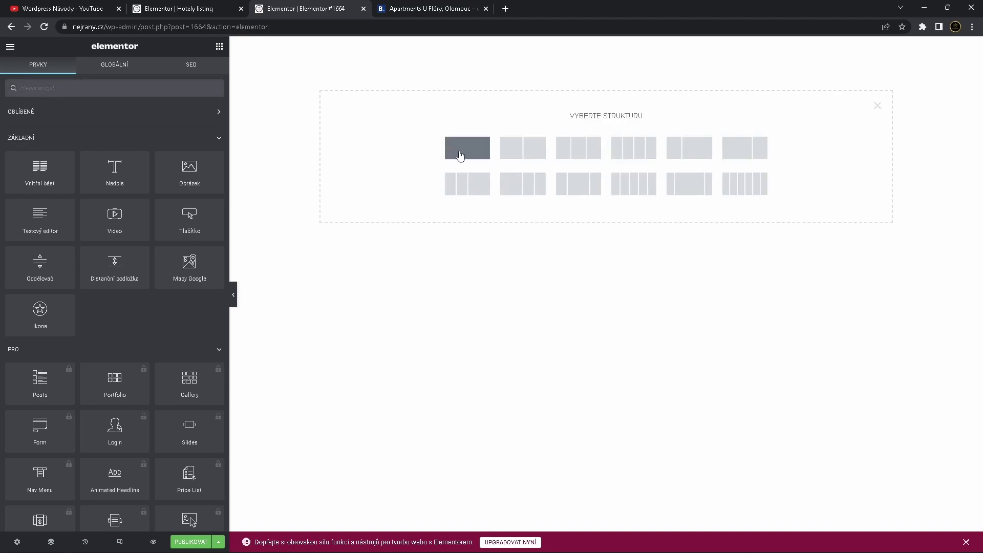
left_click(512, 151)
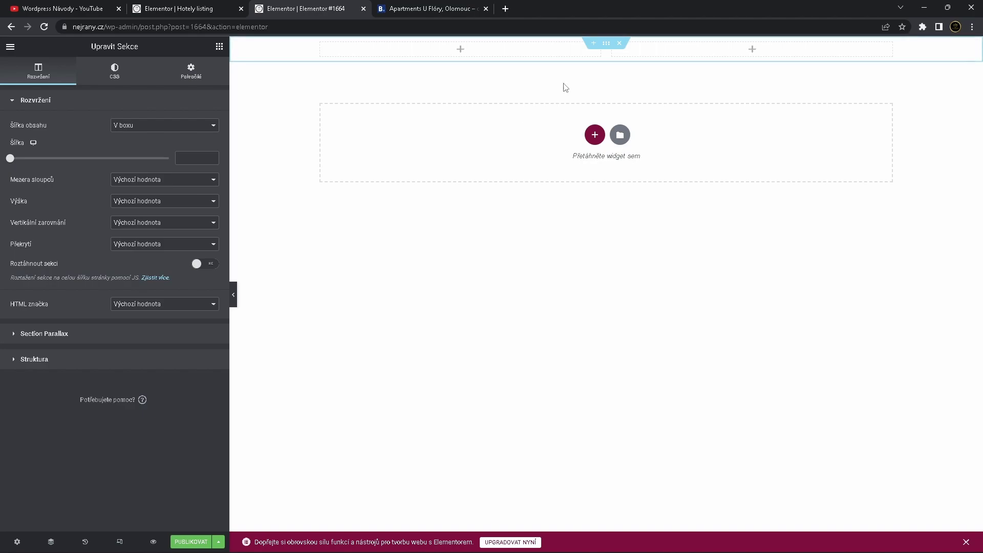
left_click_drag(606, 51, 489, 72)
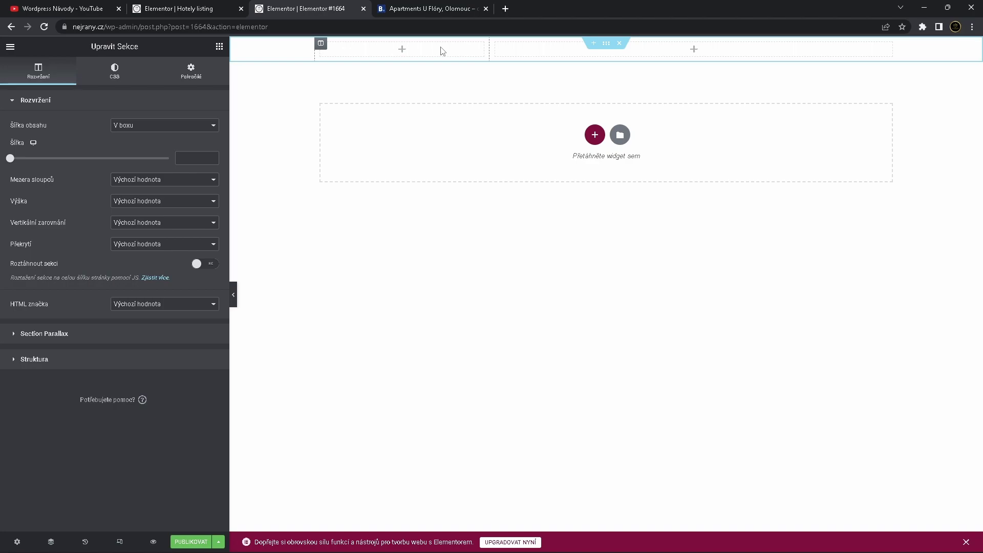
- Add a Listing Grid widget to the section's wider right column and select Hotely listing as its listing
left_click(526, 53)
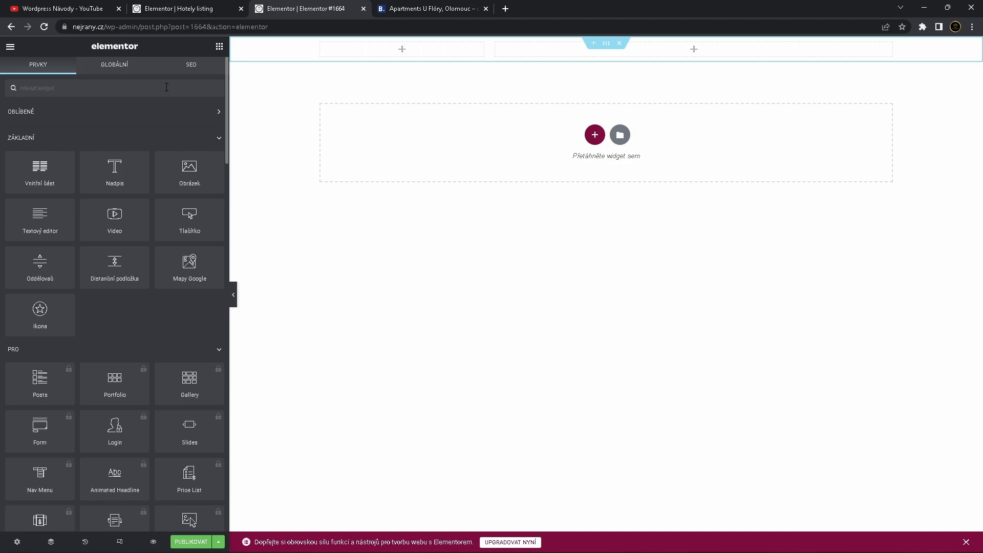
type("list")
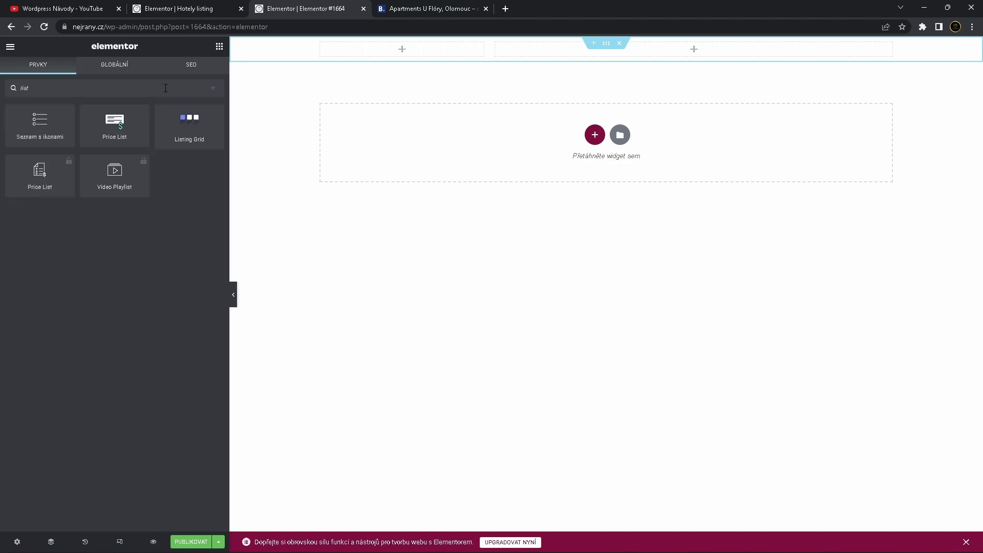
left_click_drag(183, 123, 524, 48)
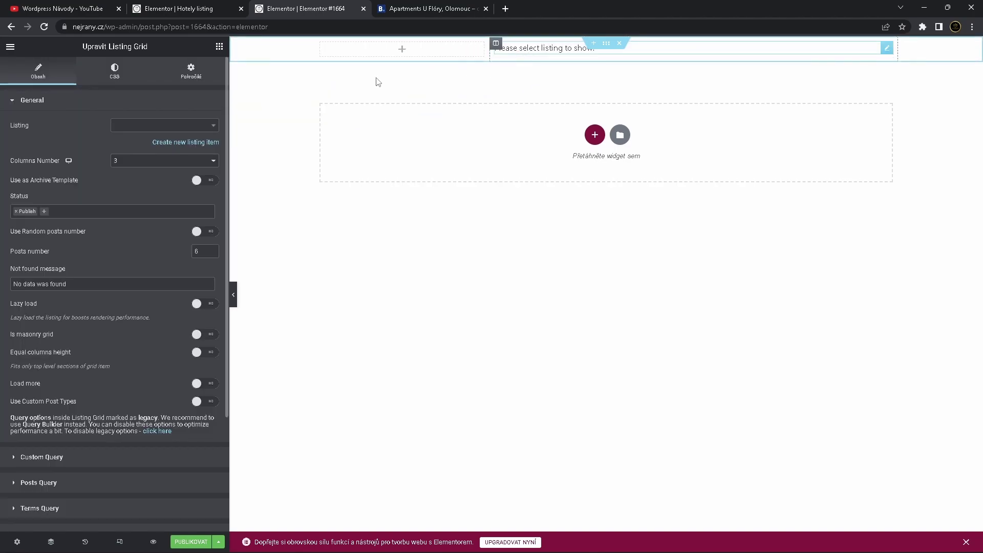
left_click(203, 126)
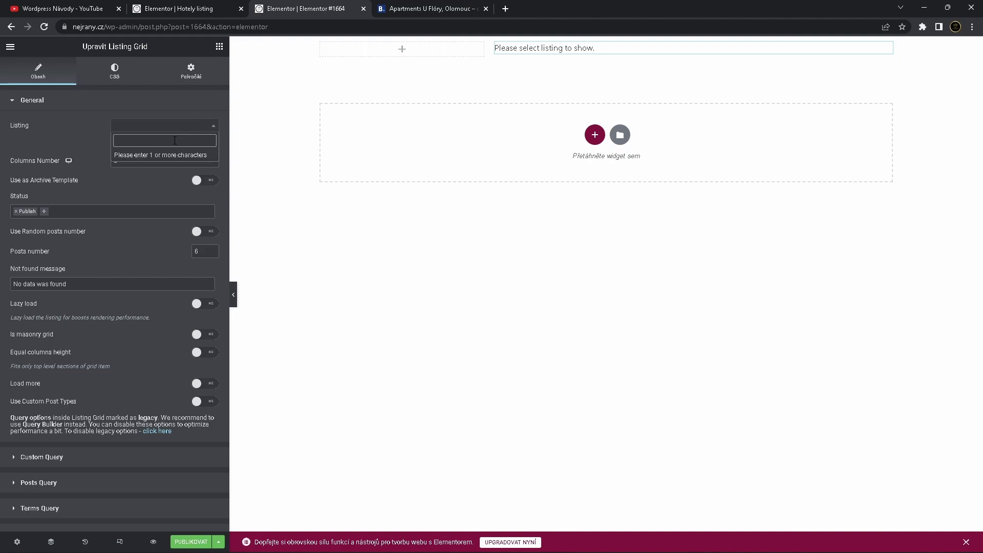
type("hotely")
left_click(174, 156)
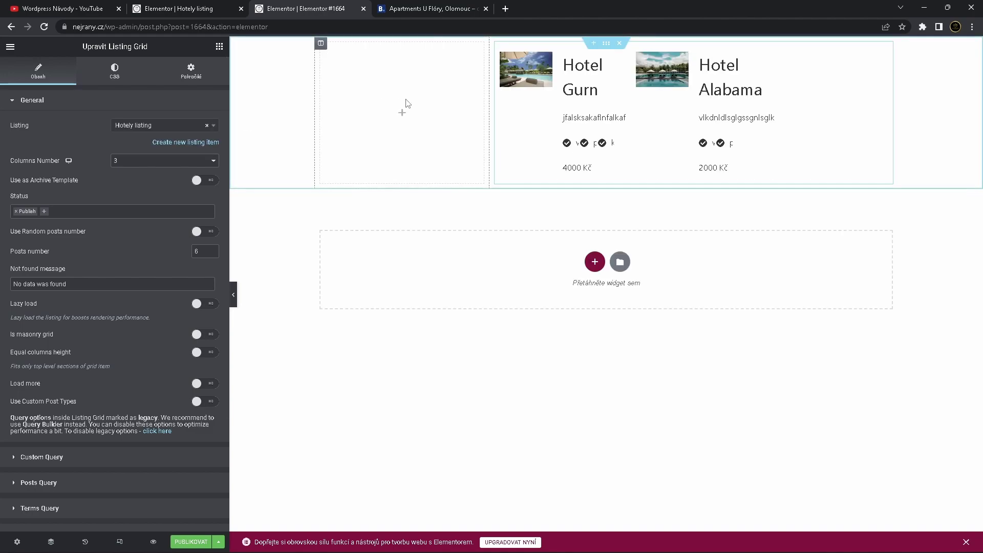
- Set the Listing Grid's columns number to 1 and publish the page for preview
left_click(162, 163)
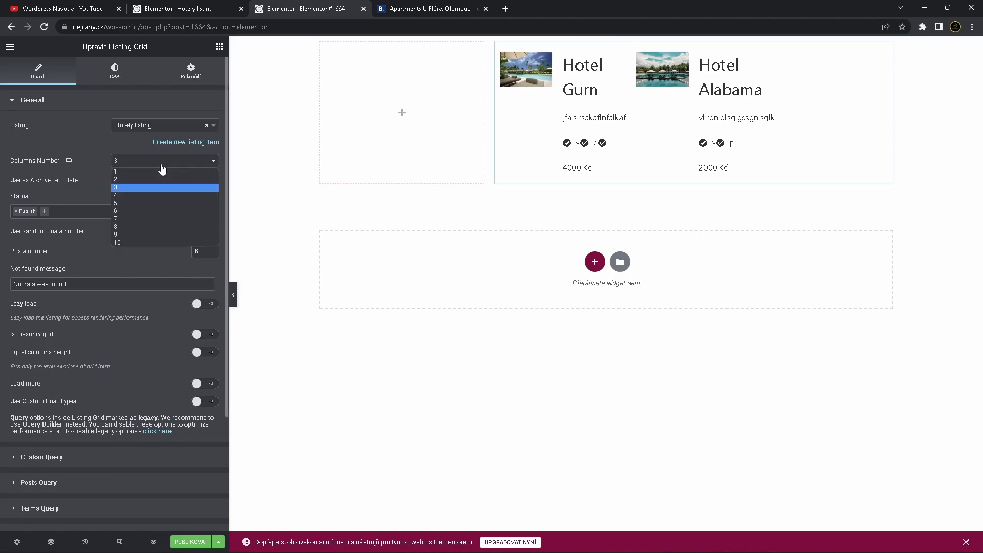
left_click(156, 170)
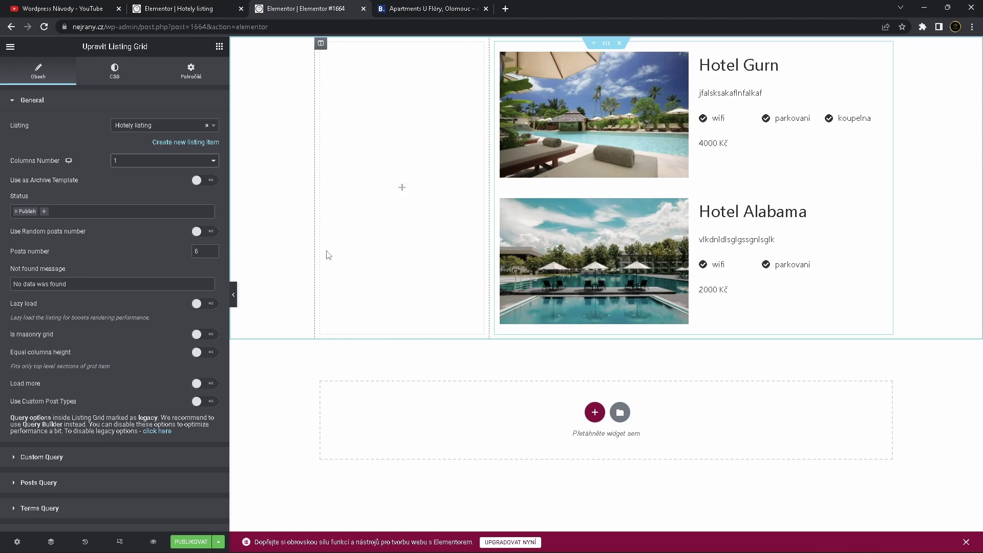
left_click(200, 544)
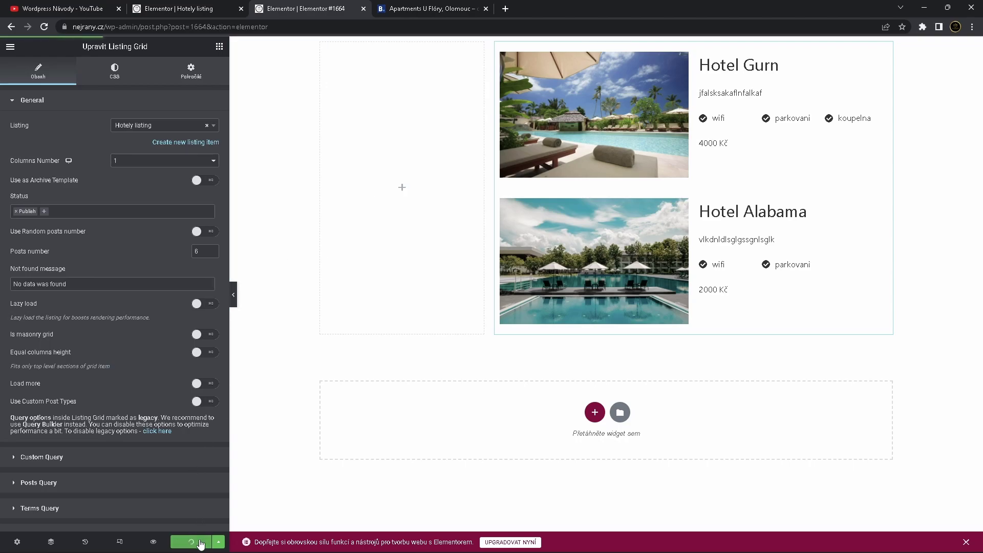
left_click(156, 544)
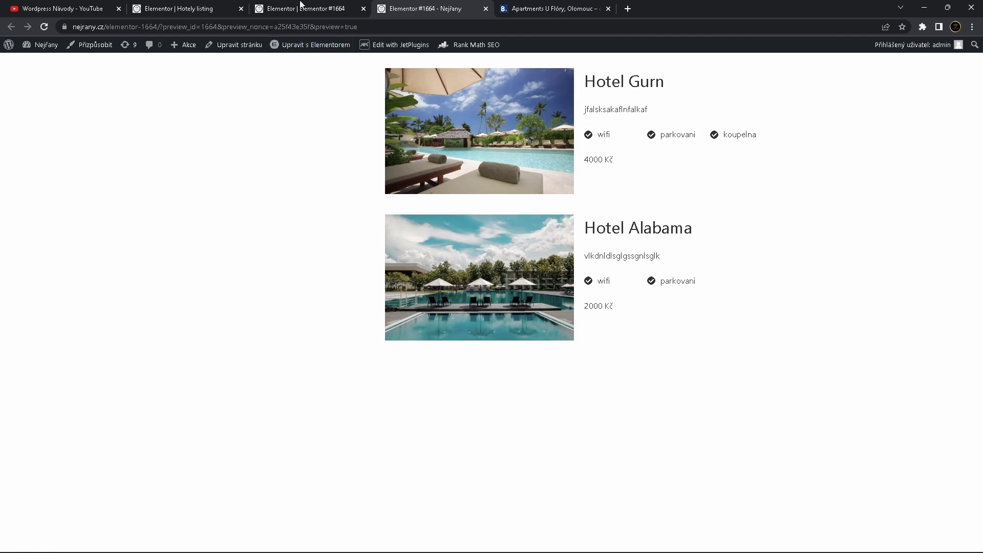
- Set the section's content width to Celá šířka with its left column narrowed to about a fifth, and update the page for preview
left_click(301, 6)
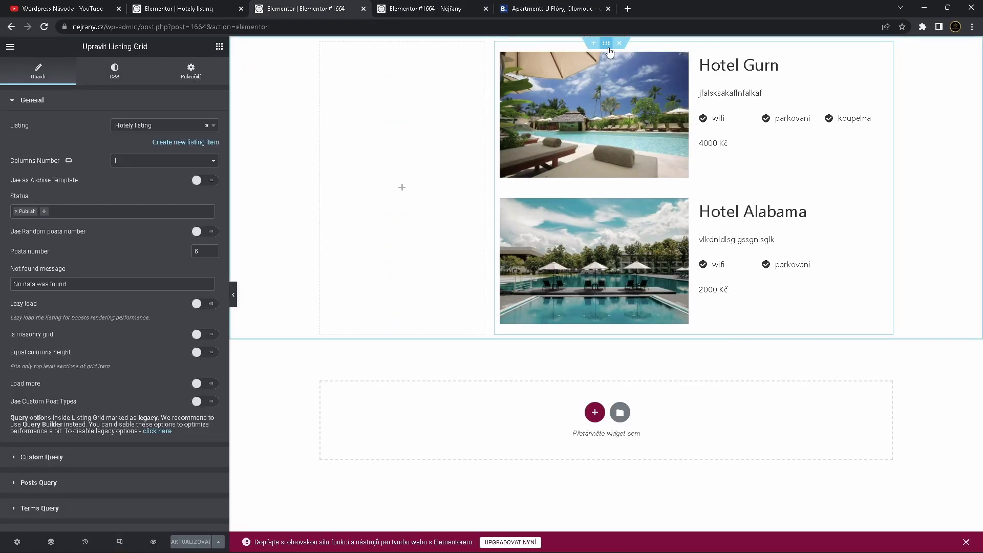
left_click(608, 46)
left_click(175, 125)
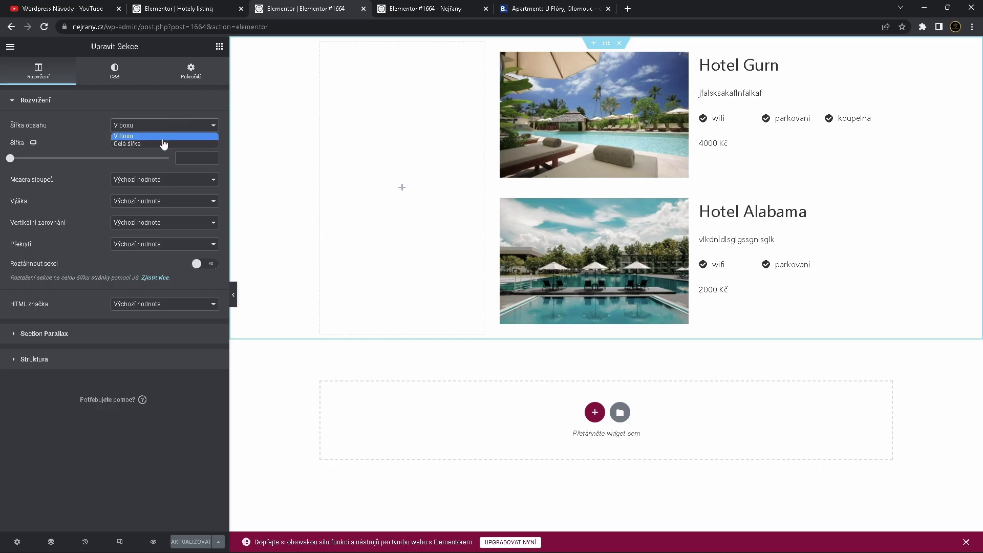
left_click(164, 144)
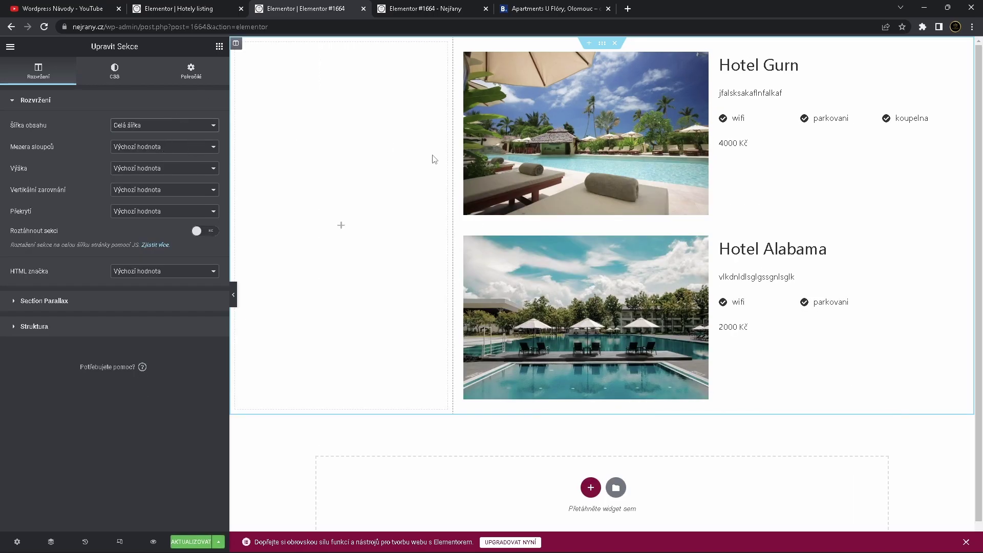
left_click_drag(451, 166, 386, 166)
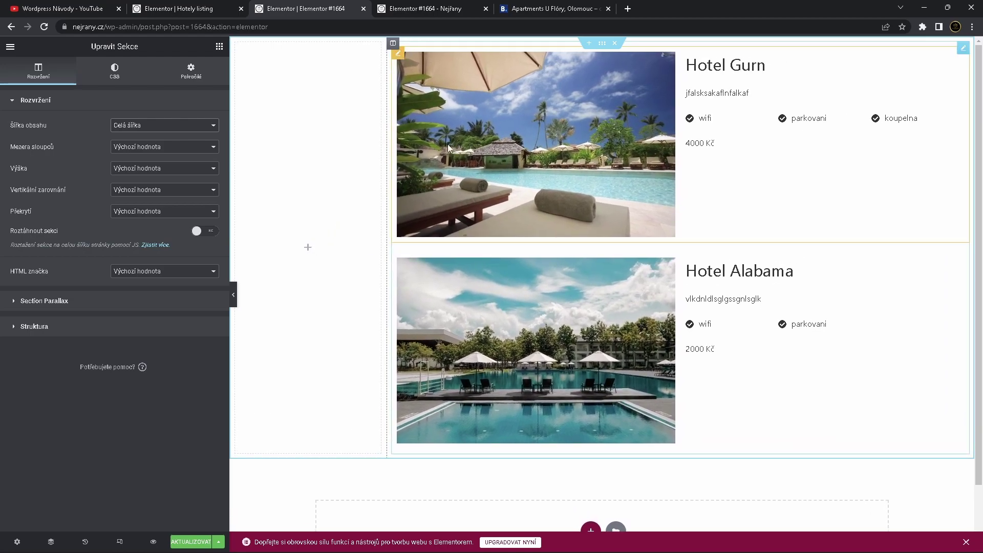
left_click(191, 541)
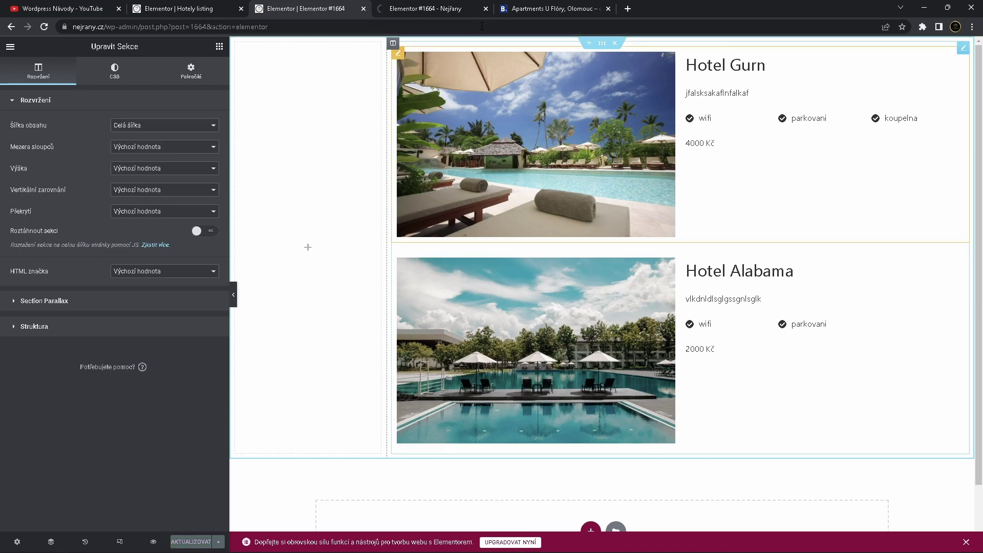
left_click(429, 10)
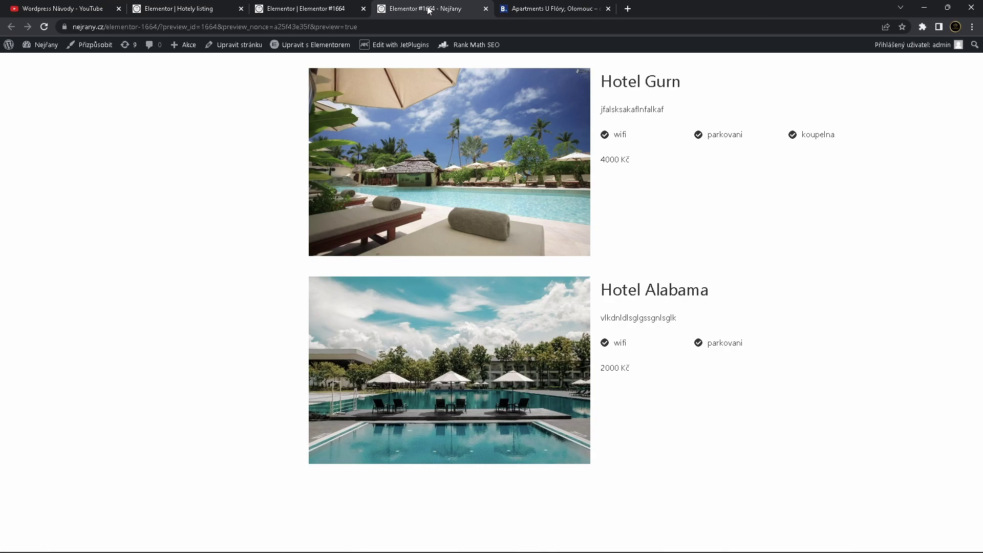